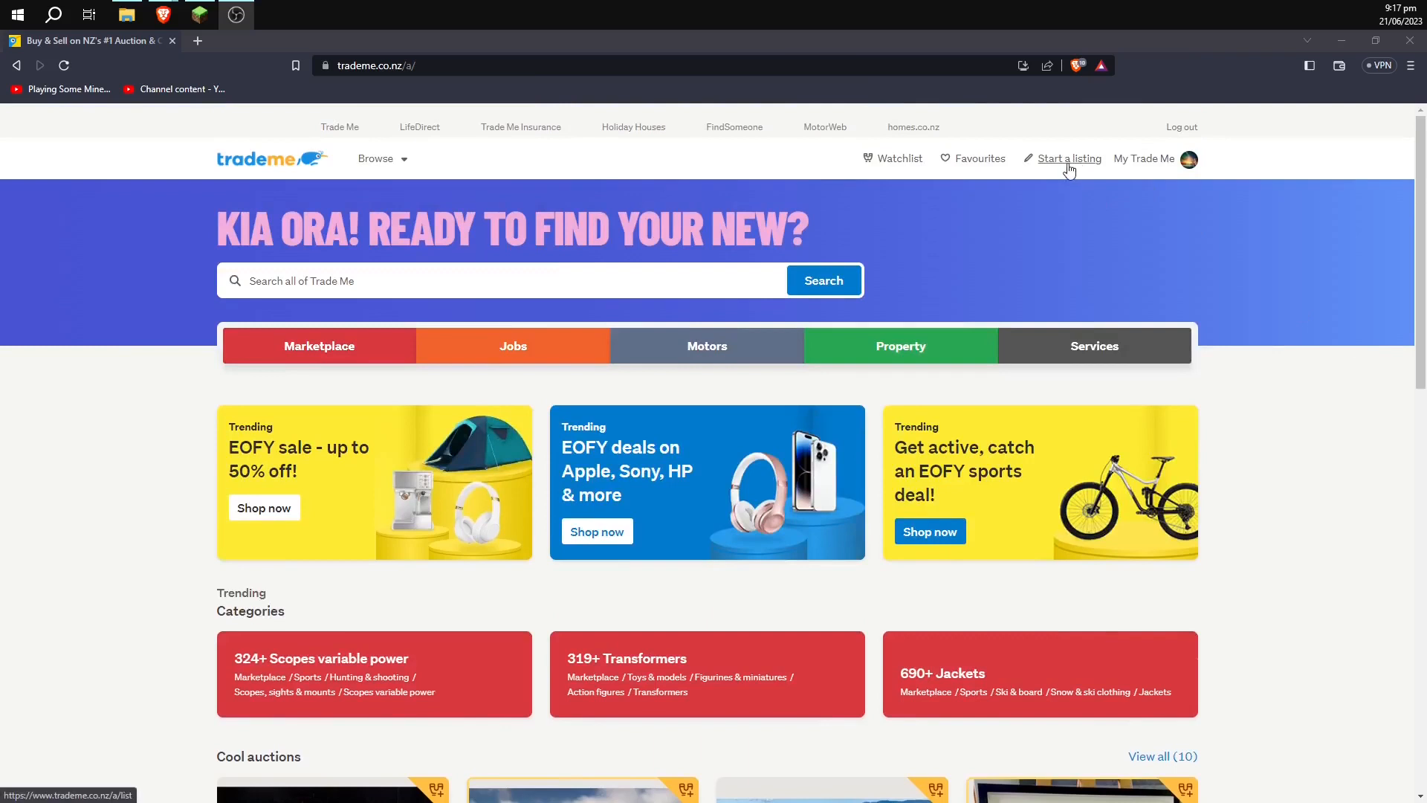
Step: Start a general item listing titled "Biology NCEA level 2 workbook" and assign it to the suggested College study guides category
{"action": "left_click", "coordinate": [1068, 162]}
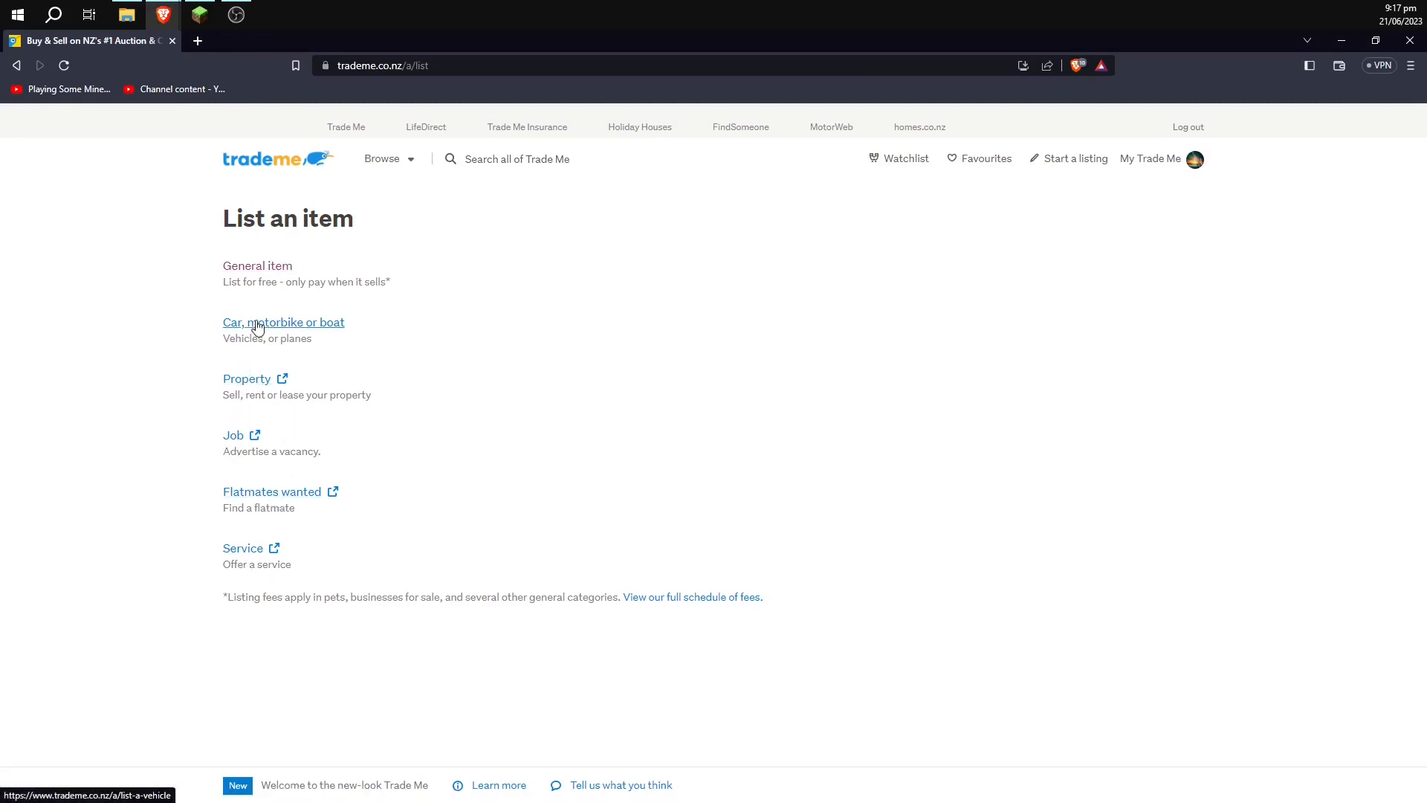
{"action": "left_click", "coordinate": [258, 268]}
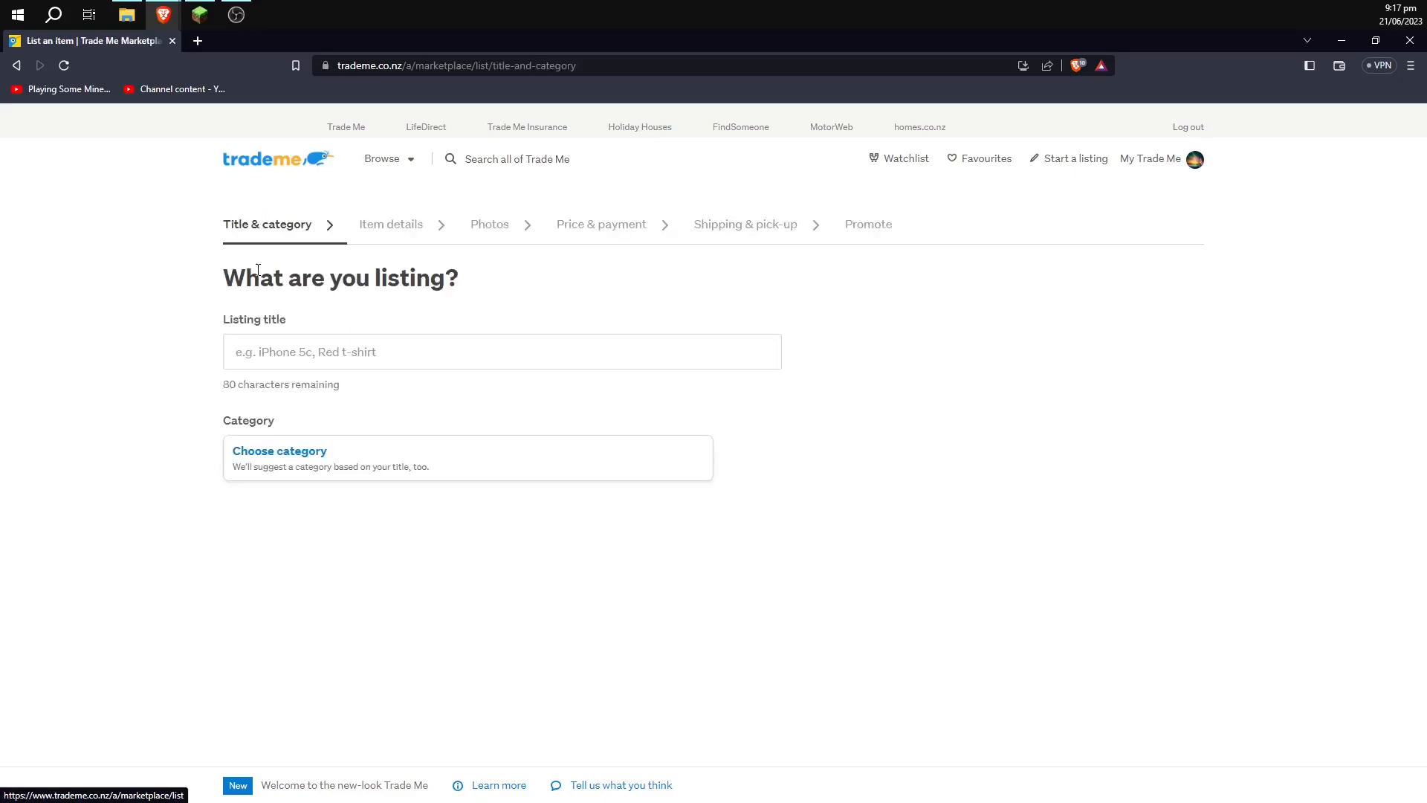
{"action": "left_click", "coordinate": [350, 358]}
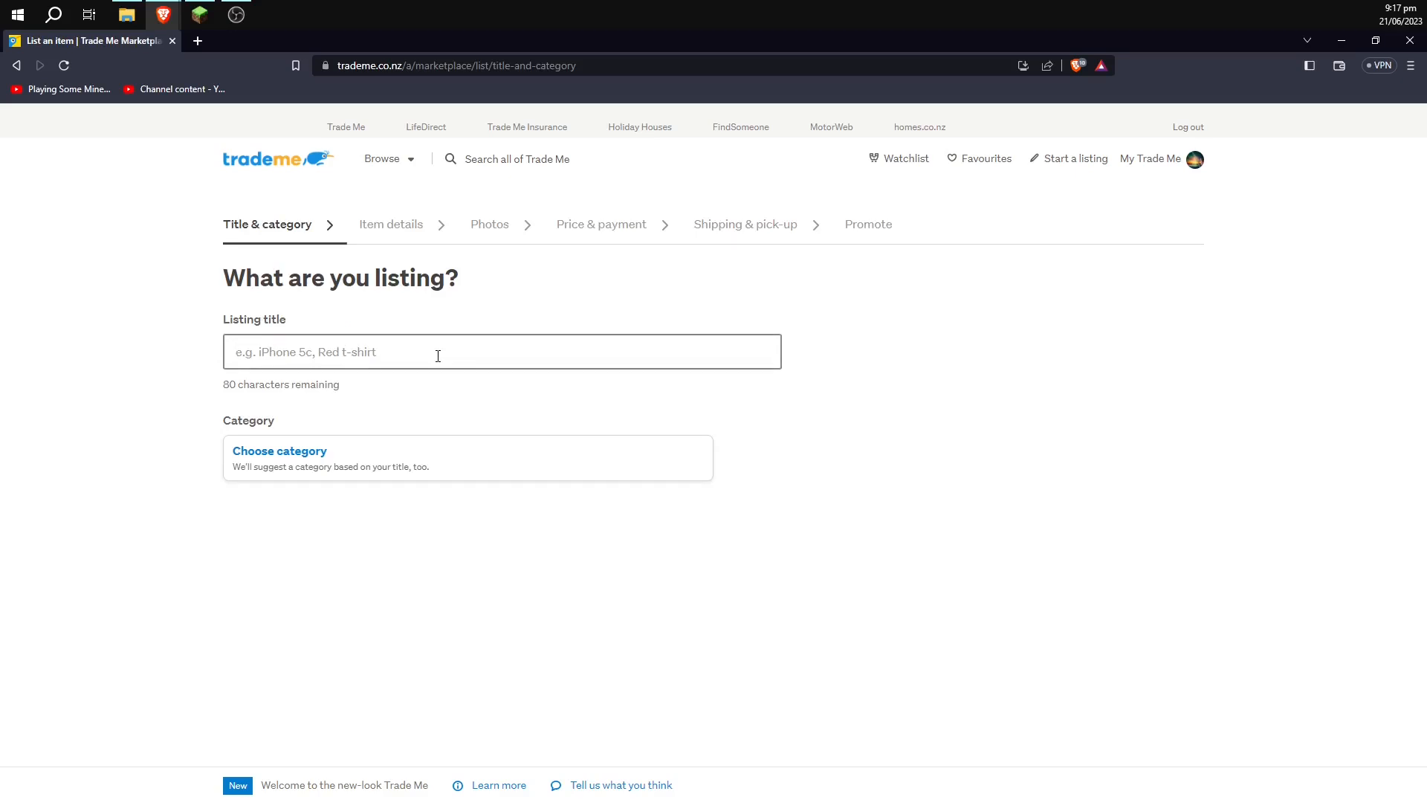
{"action": "type", "text": "Biology NC"}
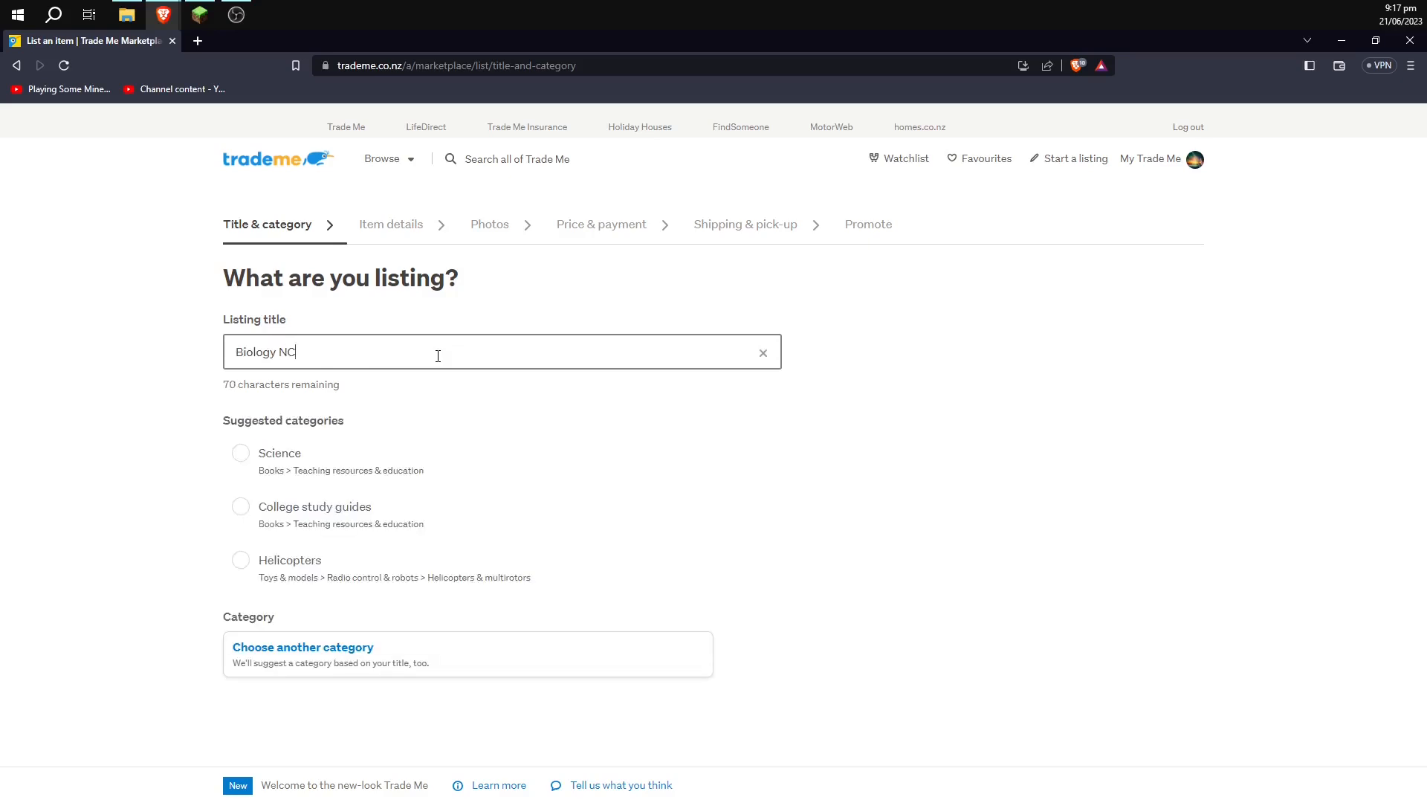
{"action": "type", "text": "EA leve"}
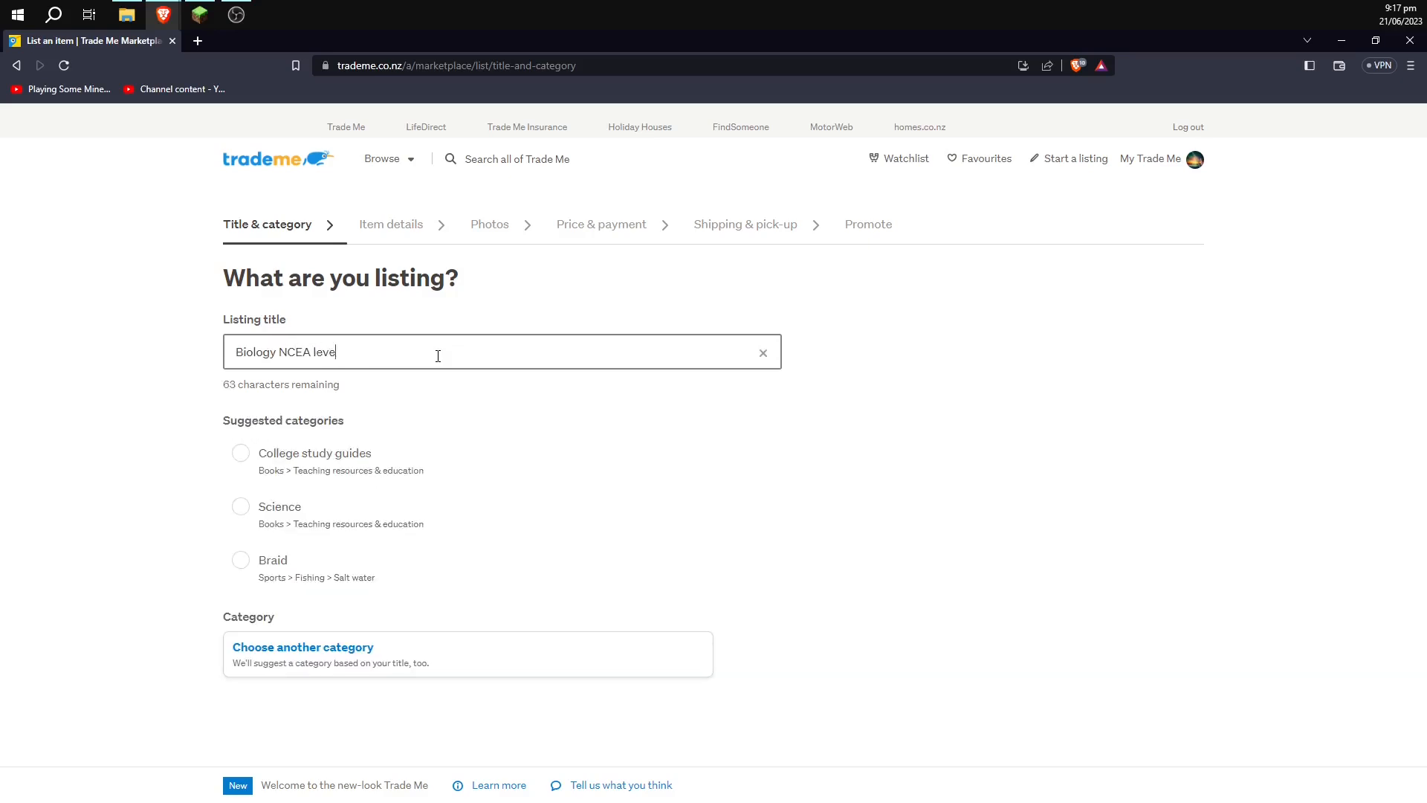
{"action": "type", "text": "l 2 workbook"}
{"action": "left_click", "coordinate": [240, 463]}
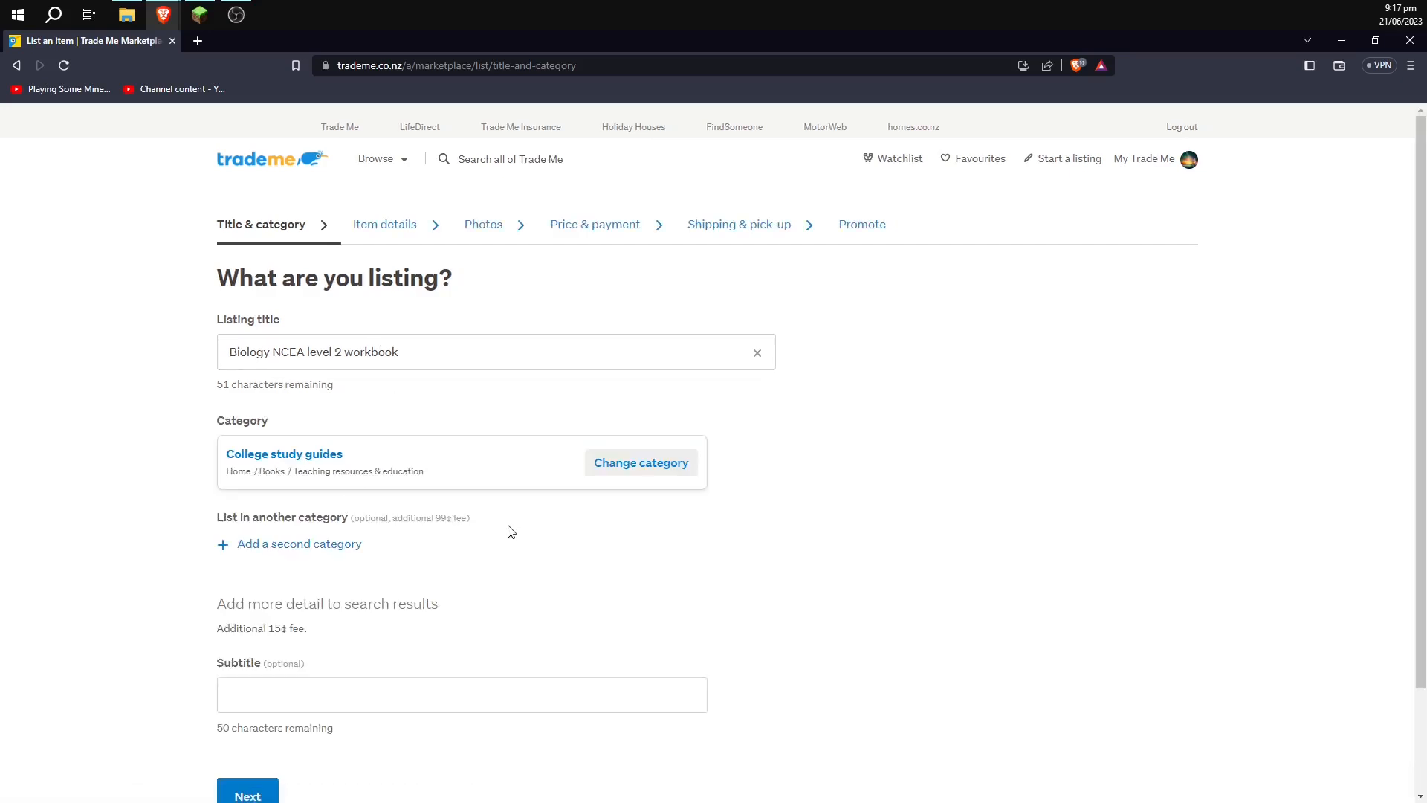
{"action": "scroll", "coordinate": [510, 530], "scroll_direction": "down", "scroll_amount": 2}
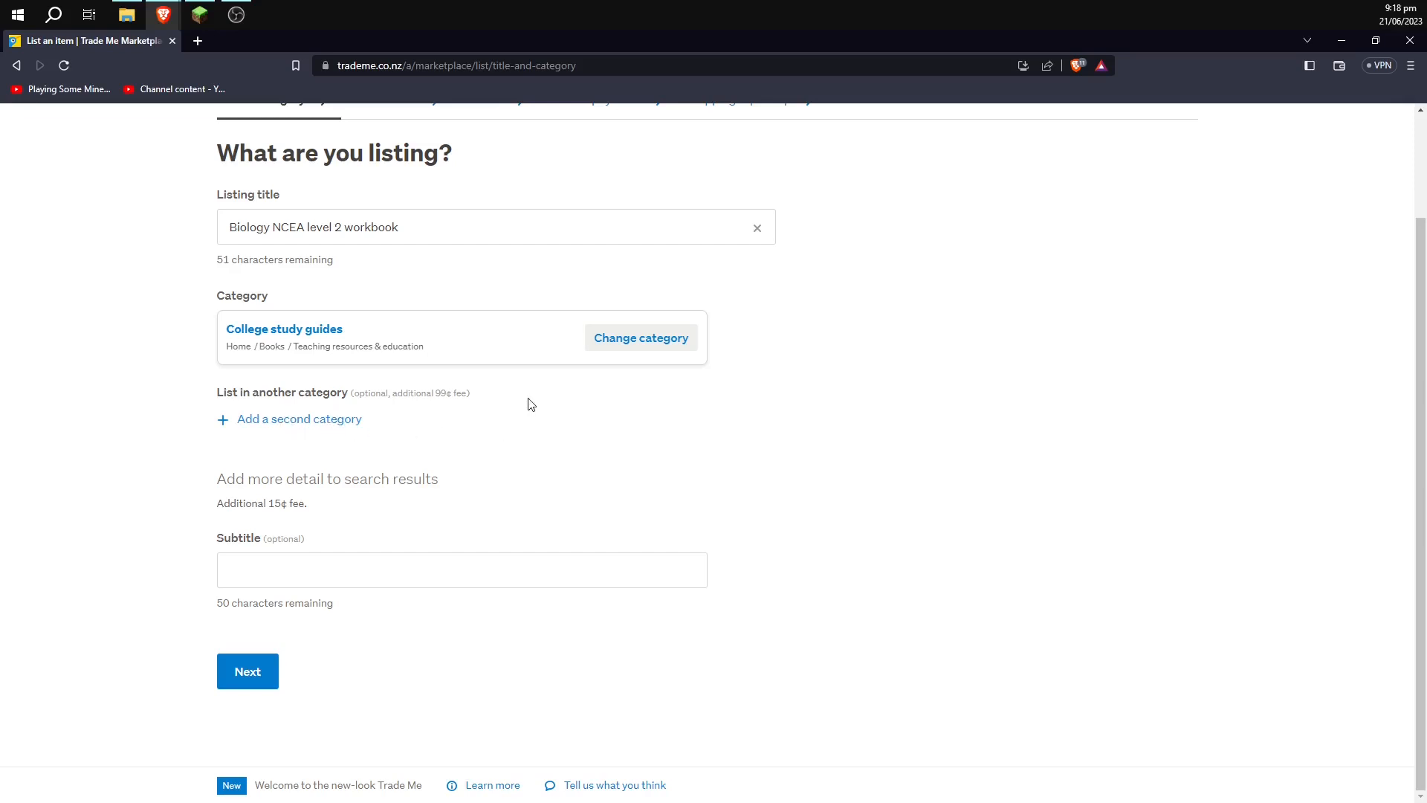
{"action": "left_click", "coordinate": [637, 344]}
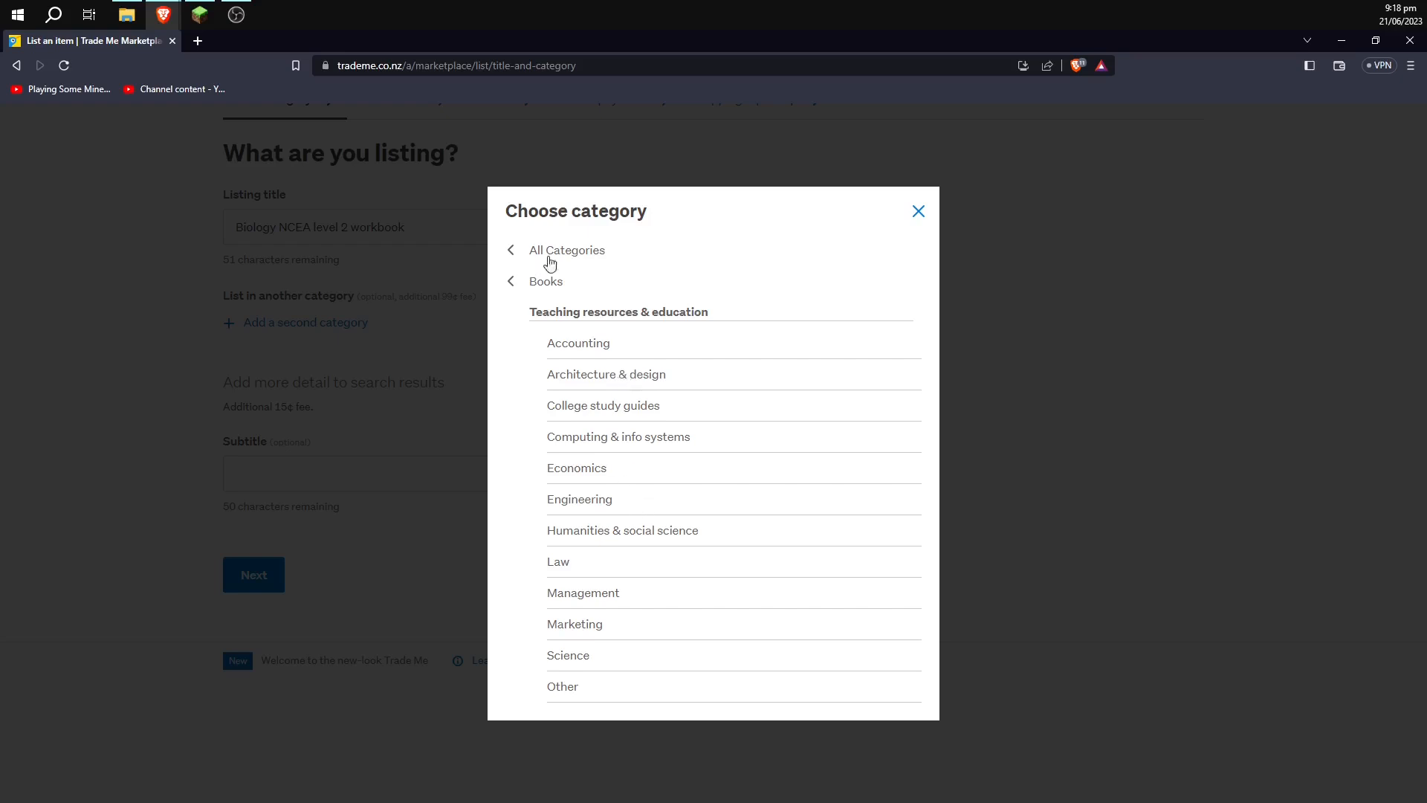
{"action": "left_click", "coordinate": [516, 287]}
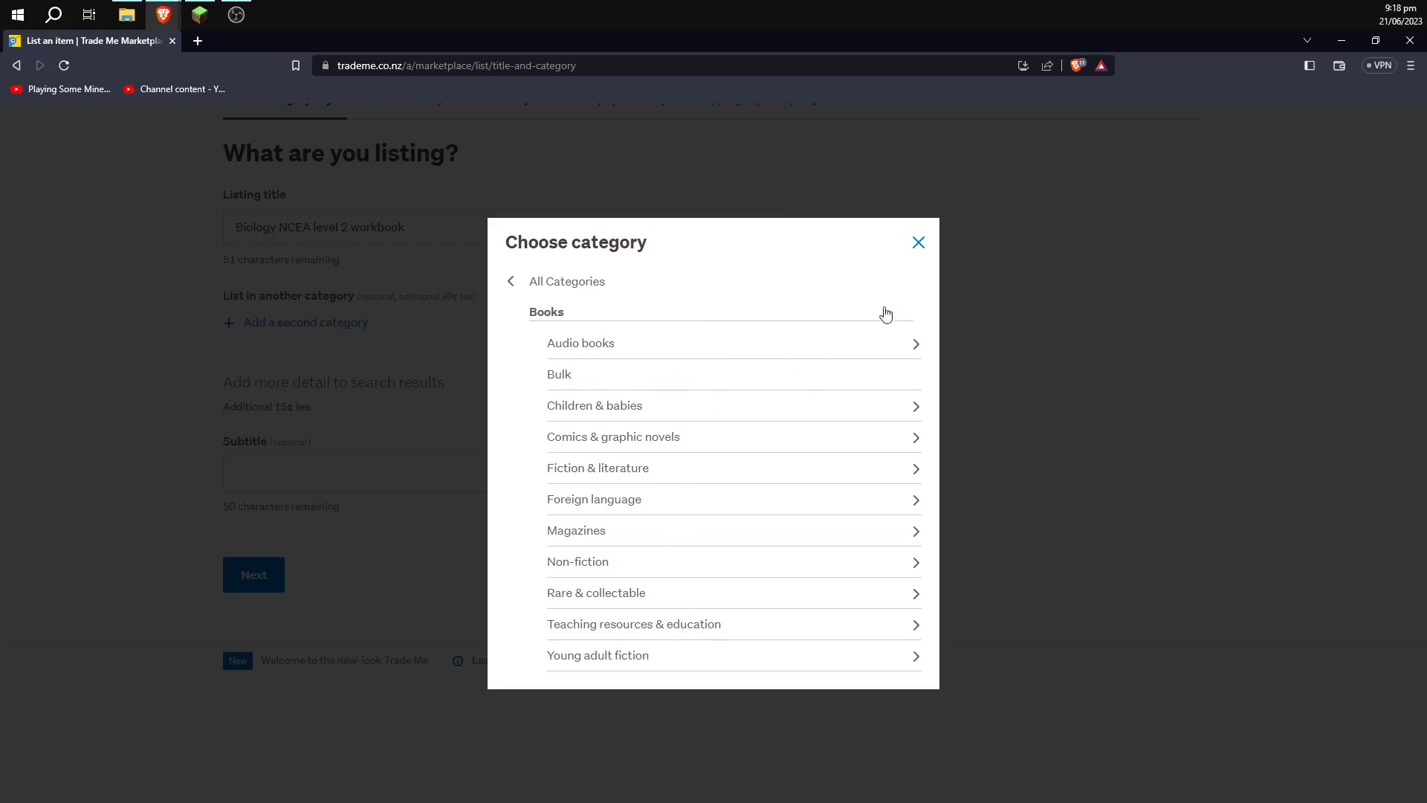
{"action": "left_click", "coordinate": [920, 243]}
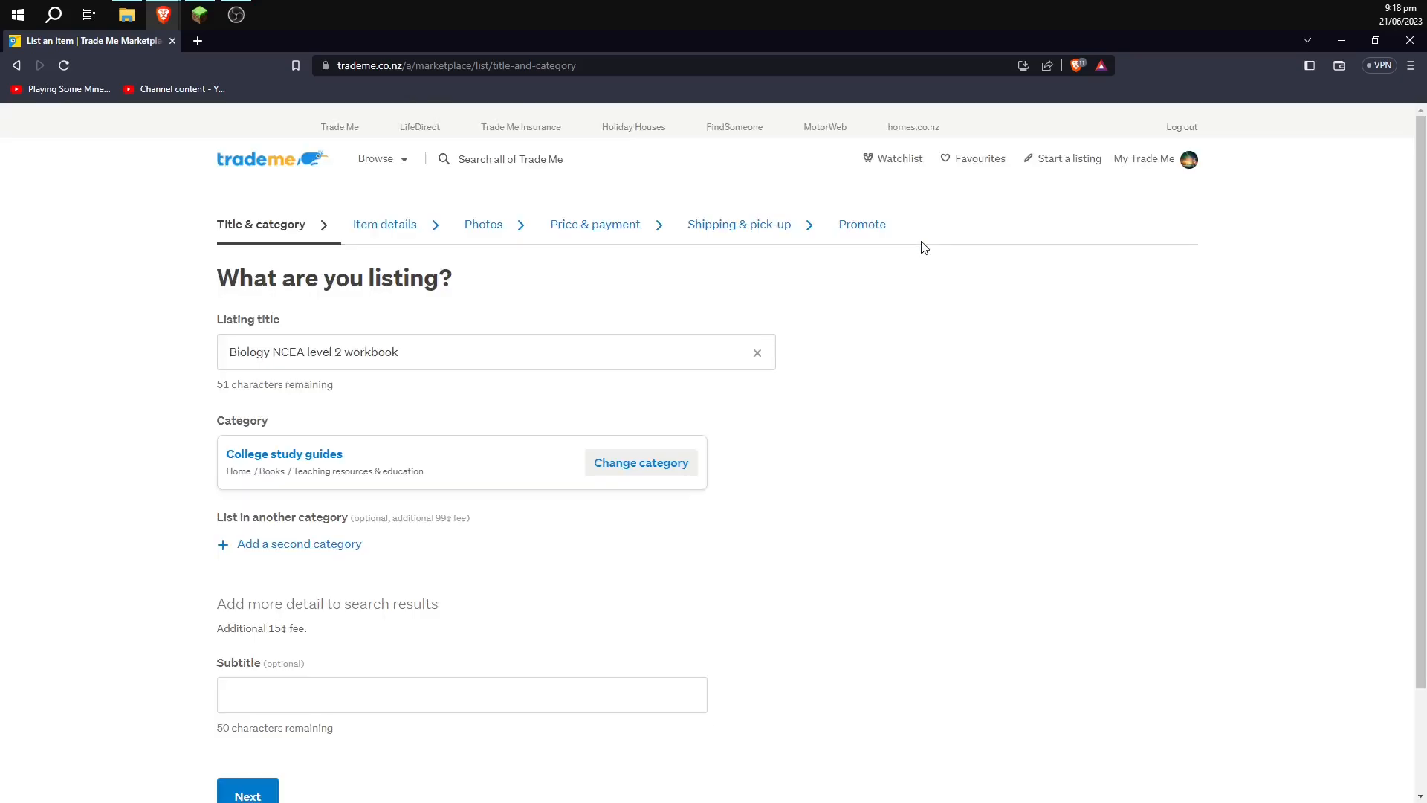
Step: Continue to the item details and enter the description "This is a Biology NCEA level 2 workbook. Book is in good condition."
{"action": "scroll", "coordinate": [533, 574], "scroll_direction": "down", "scroll_amount": 2}
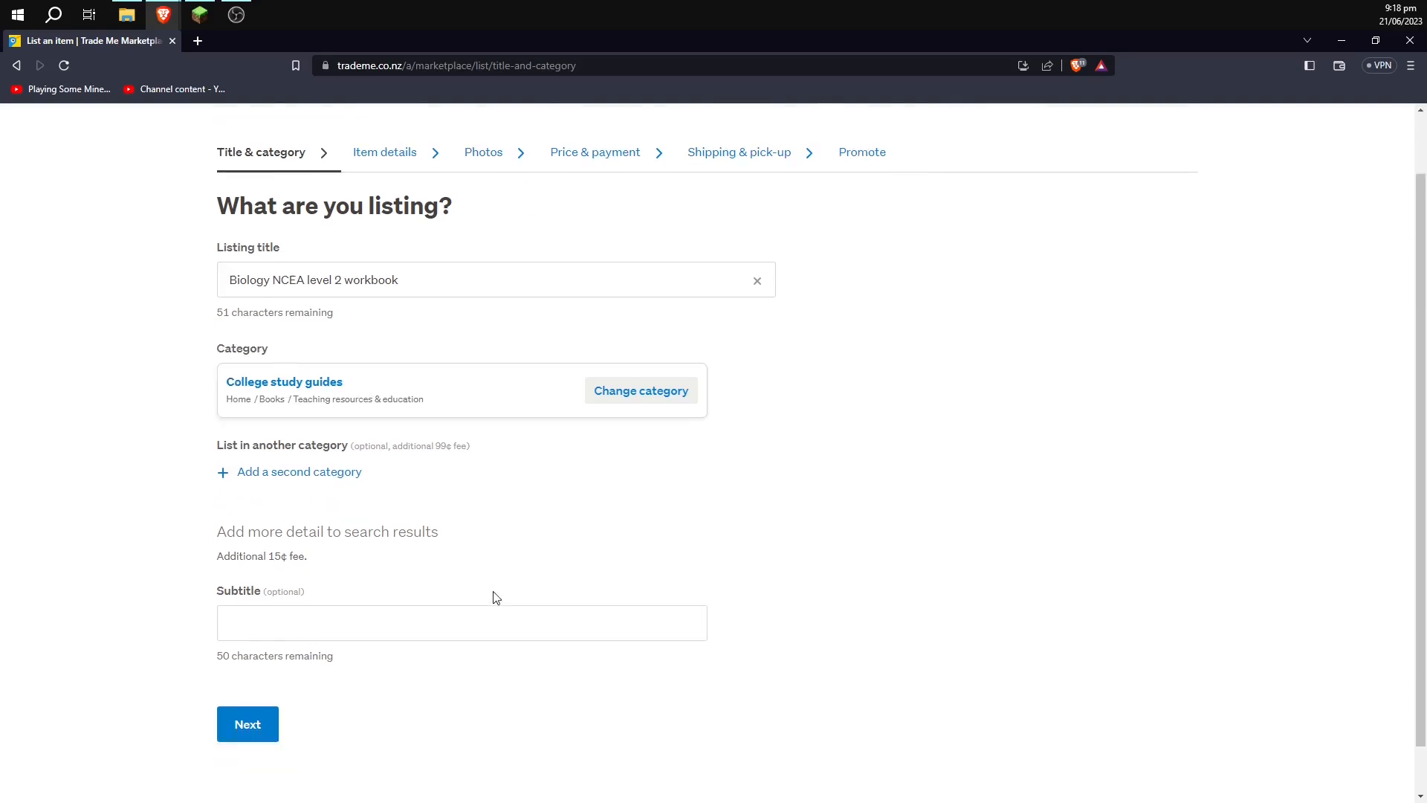
{"action": "left_click", "coordinate": [249, 672]}
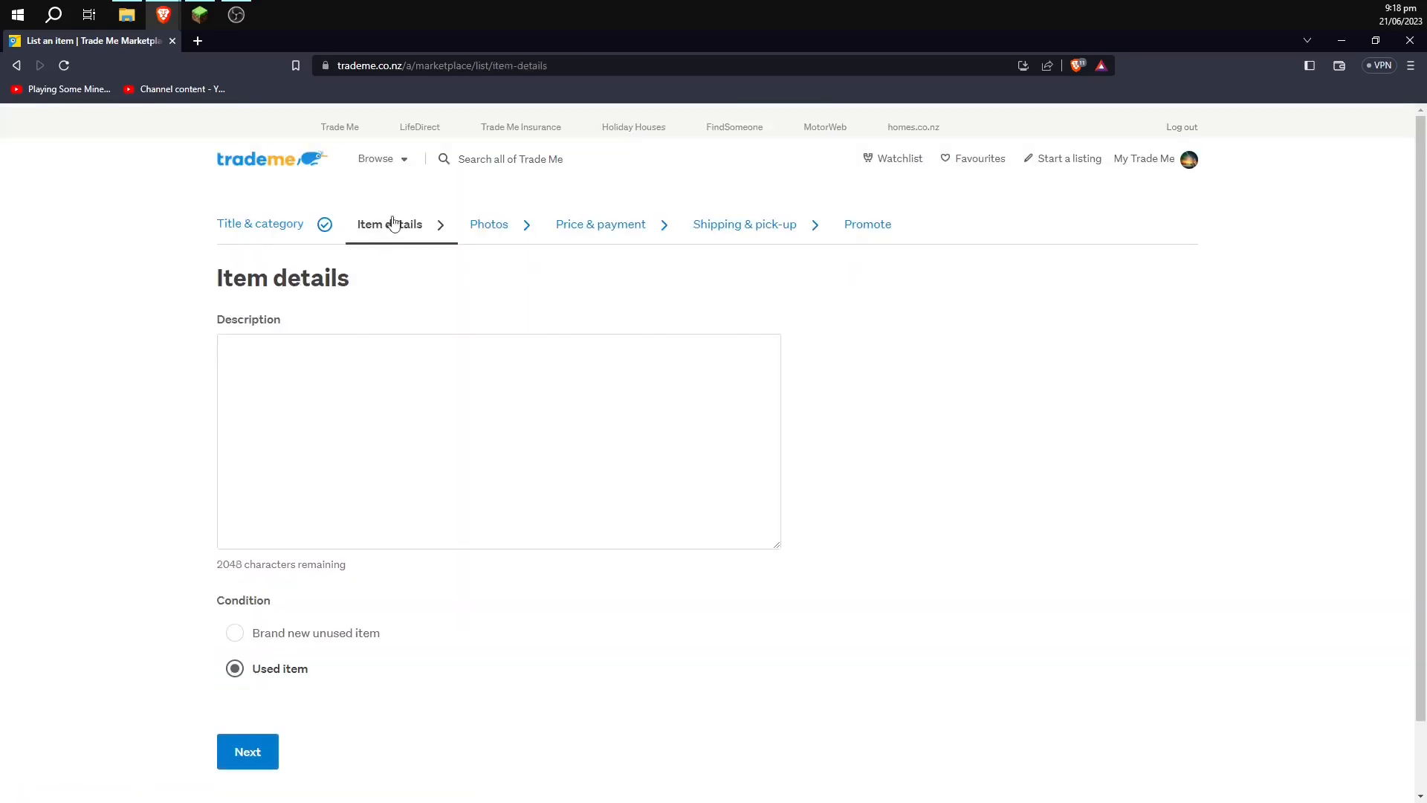
{"action": "left_click", "coordinate": [376, 429]}
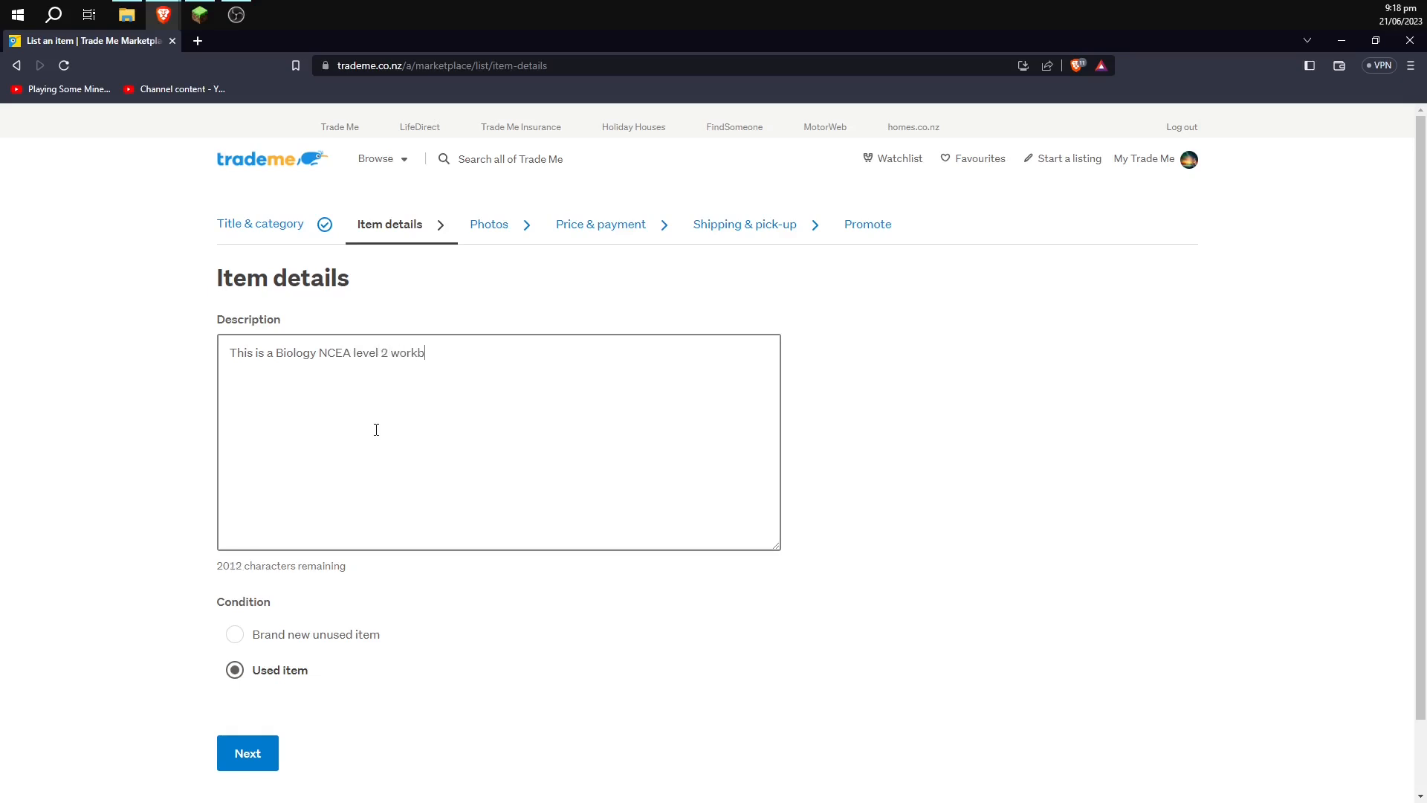
{"action": "type", "text": "ook. Book is in good condition."}
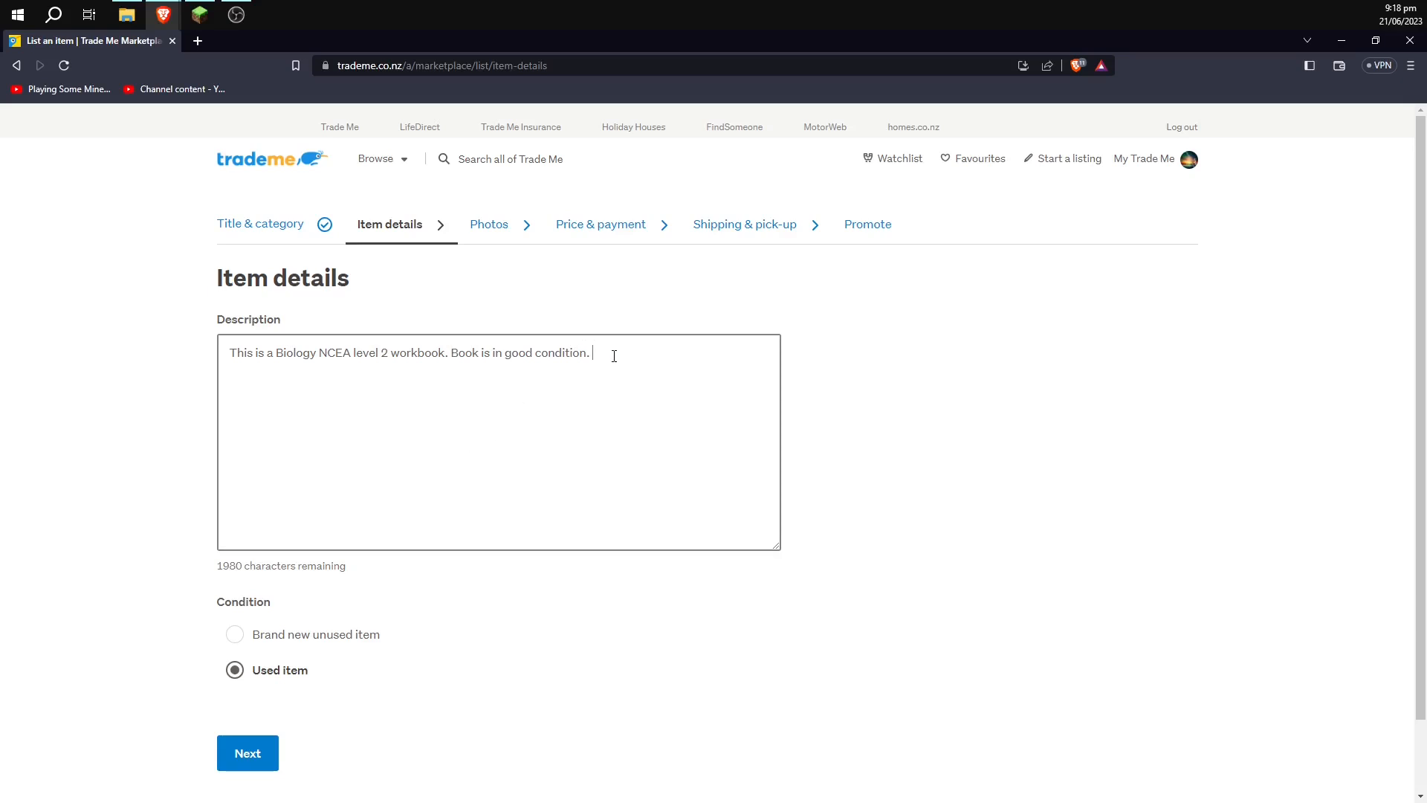
Step: Set the item's condition to Used item and continue to the photos stage
{"action": "scroll", "coordinate": [473, 450], "scroll_direction": "down", "scroll_amount": 1}
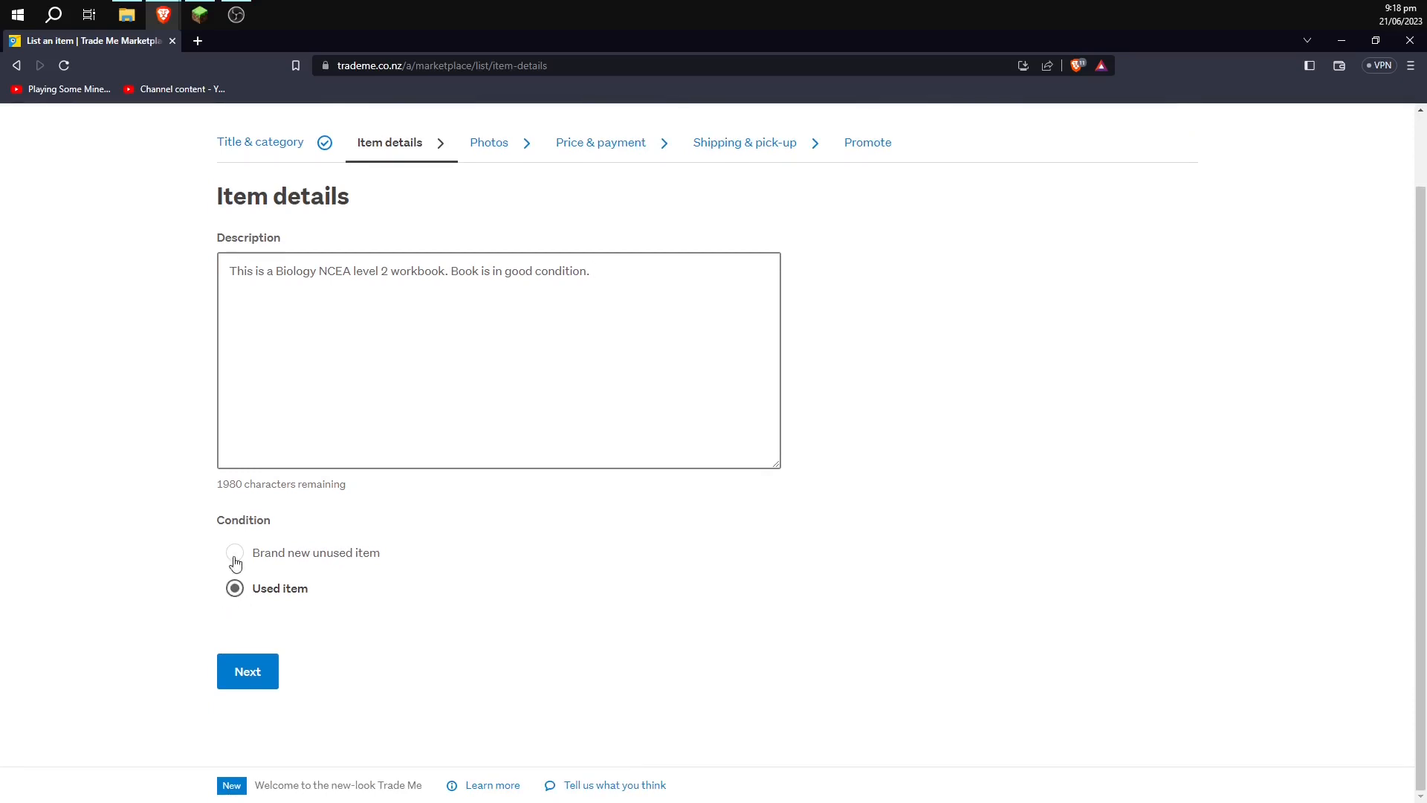
{"action": "left_click", "coordinate": [234, 553]}
{"action": "left_click", "coordinate": [235, 589]}
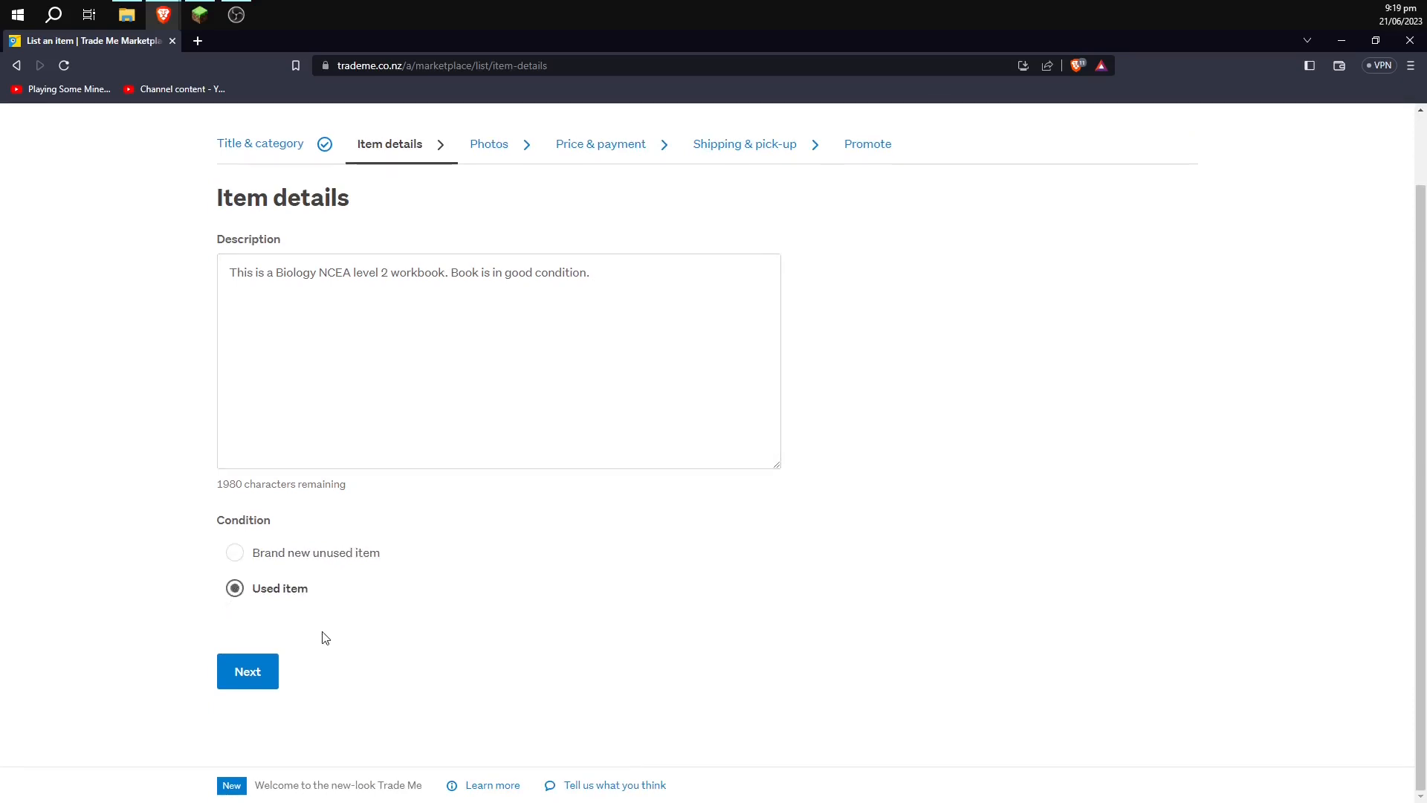
{"action": "left_click", "coordinate": [254, 685]}
Step: Upload the cover photo Biology NCEA level 2.JPG from the Biology NCEA level 2 folder to the listing
{"action": "left_click", "coordinate": [335, 457]}
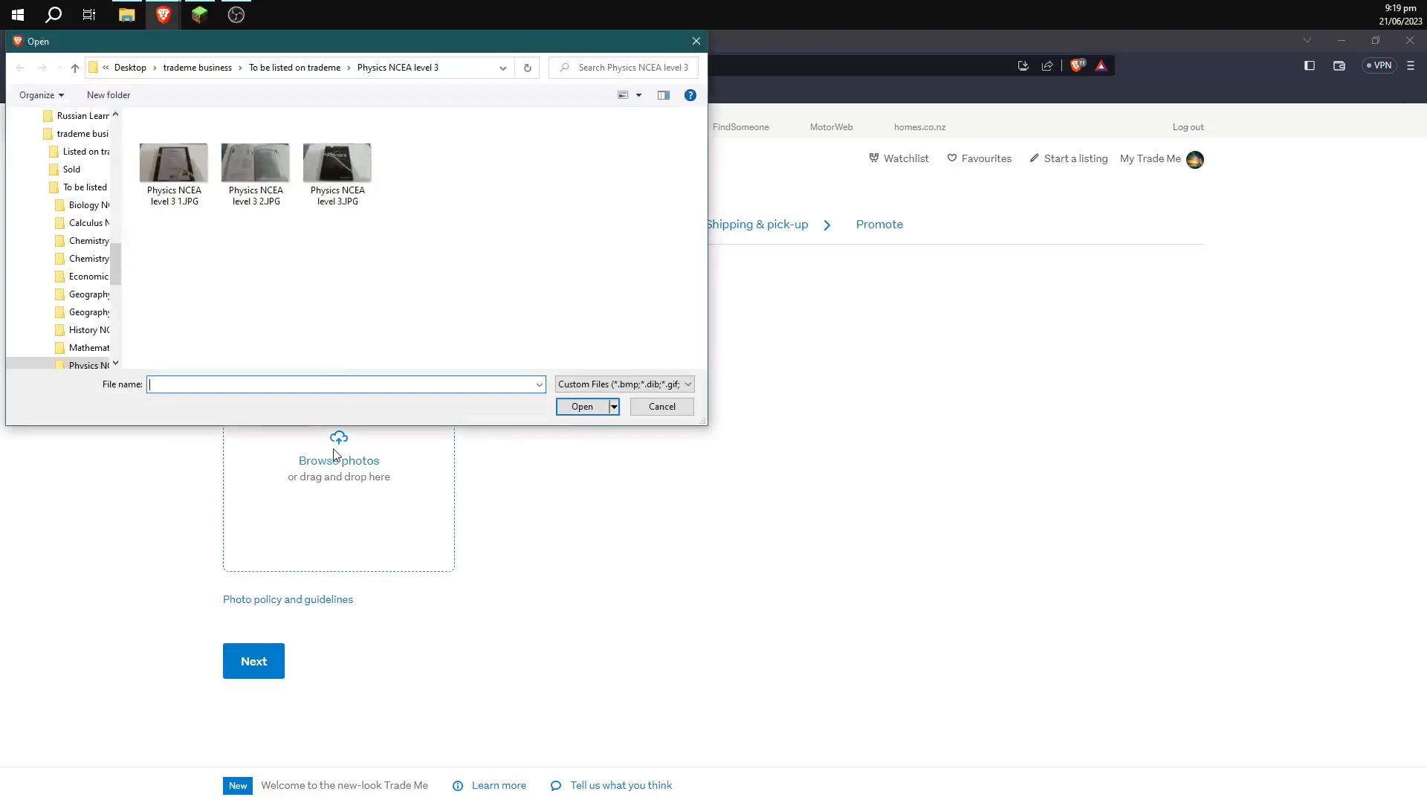
{"action": "left_click", "coordinate": [306, 72]}
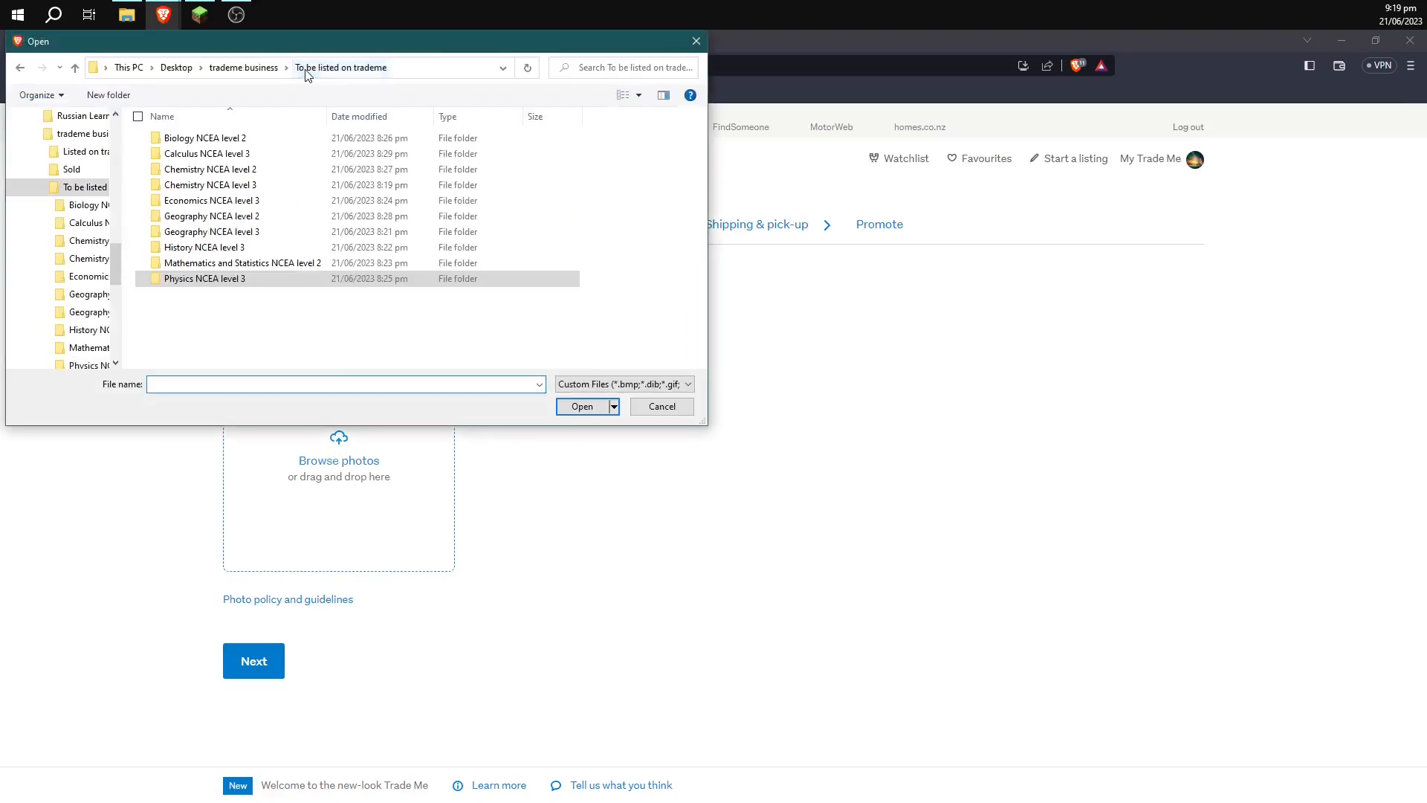
{"action": "double_click", "coordinate": [204, 139]}
{"action": "left_click", "coordinate": [349, 179]}
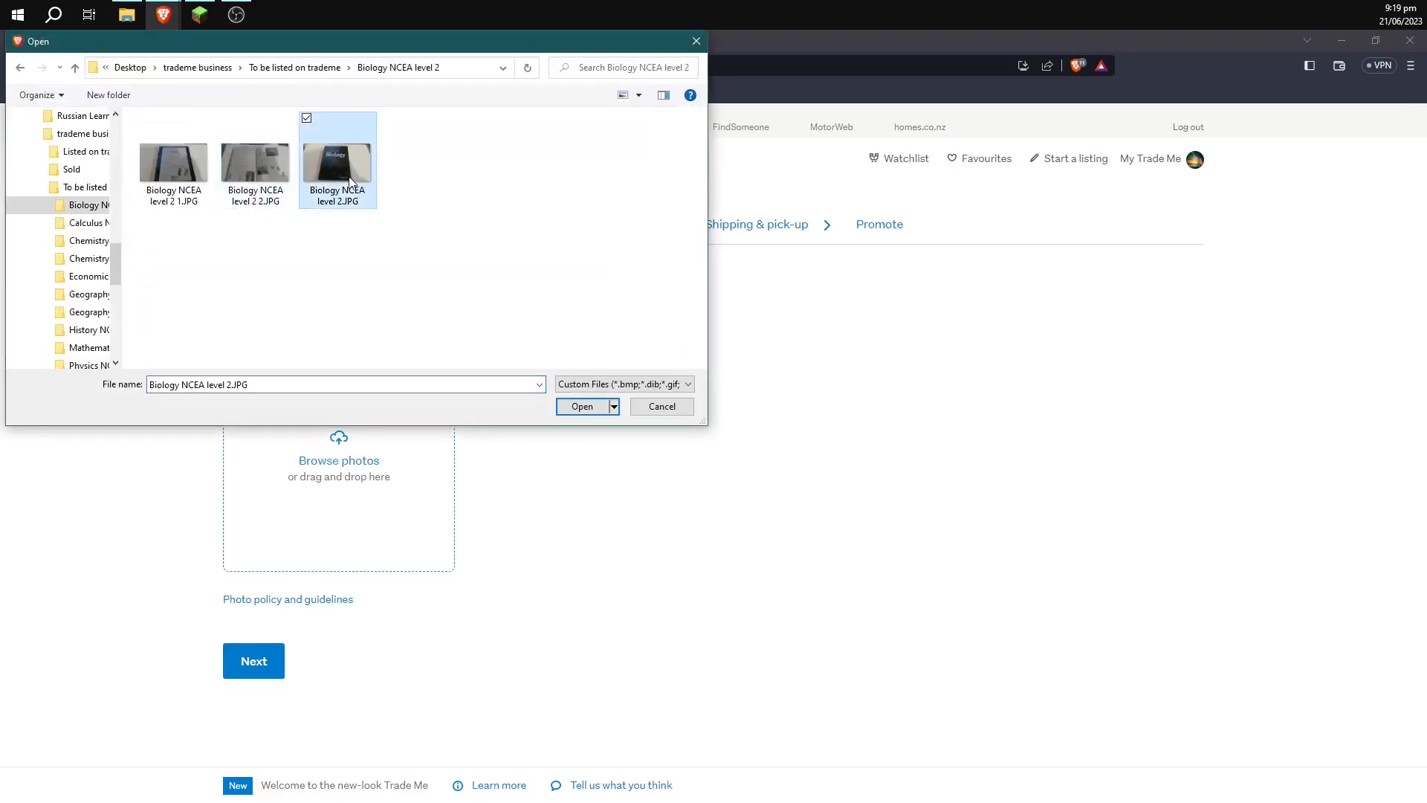
{"action": "double_click", "coordinate": [349, 178]}
Step: Add the photos Biology NCEA level 2 1.JPG and Biology NCEA level 2 2.JPG to the listing
{"action": "left_click", "coordinate": [591, 449]}
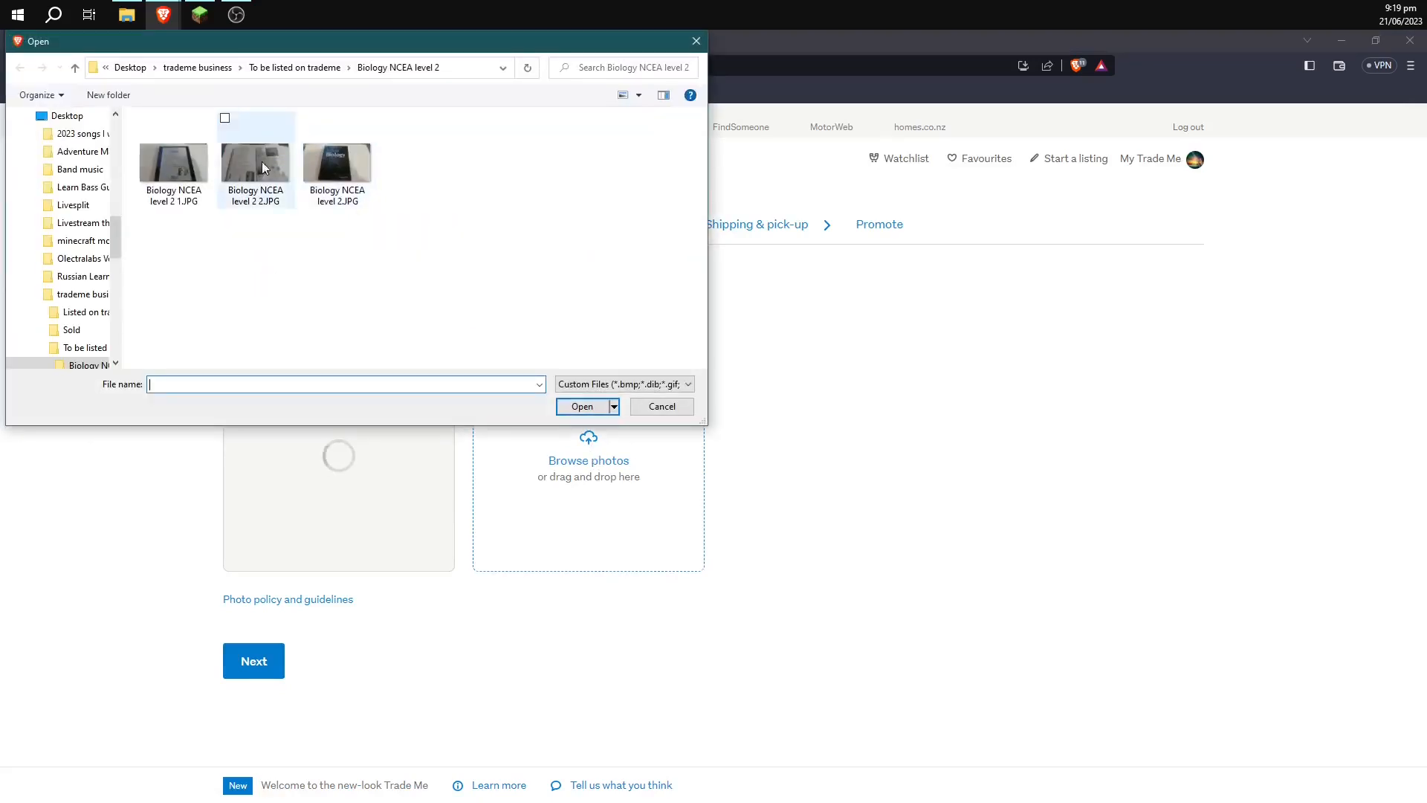
{"action": "double_click", "coordinate": [171, 150]}
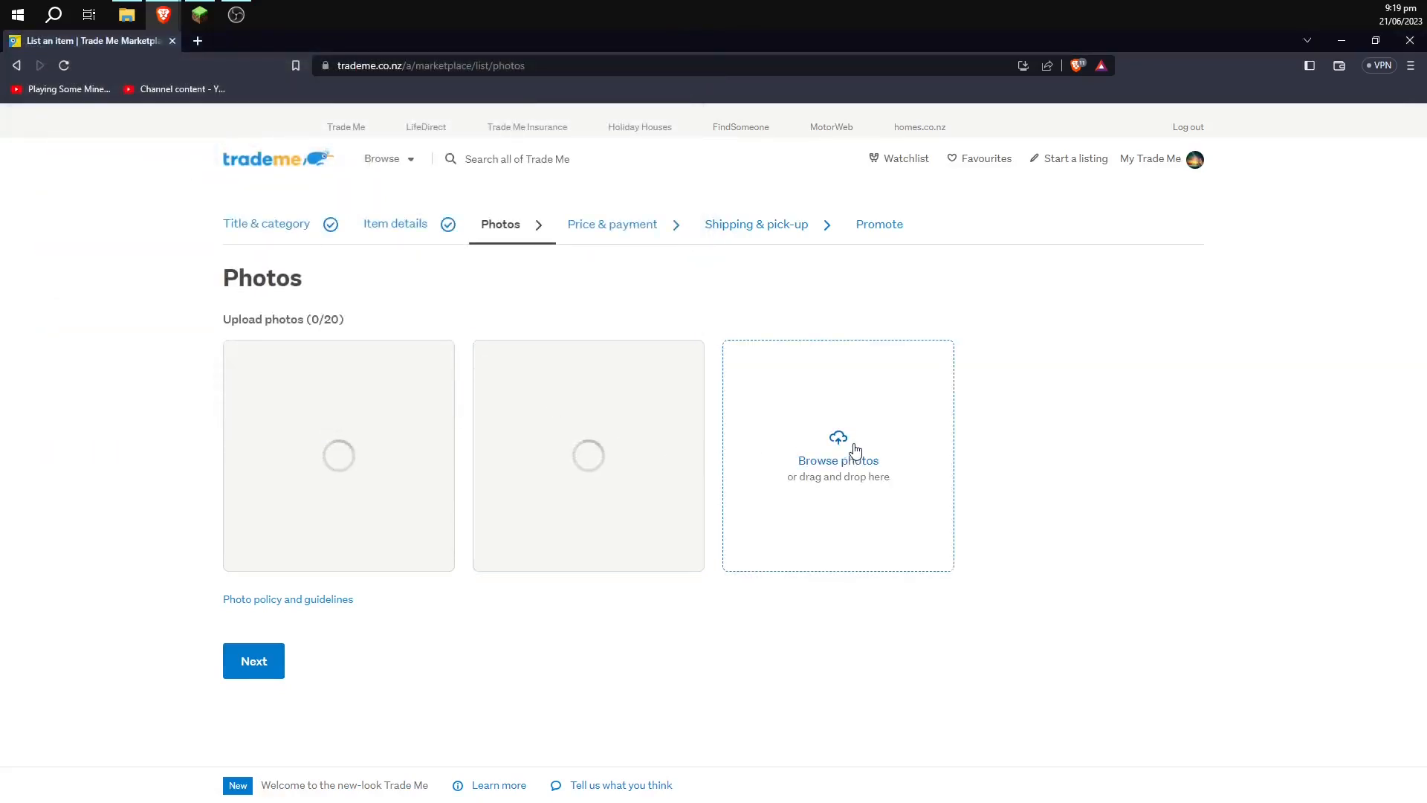
{"action": "left_click", "coordinate": [854, 450]}
{"action": "left_click", "coordinate": [266, 154]}
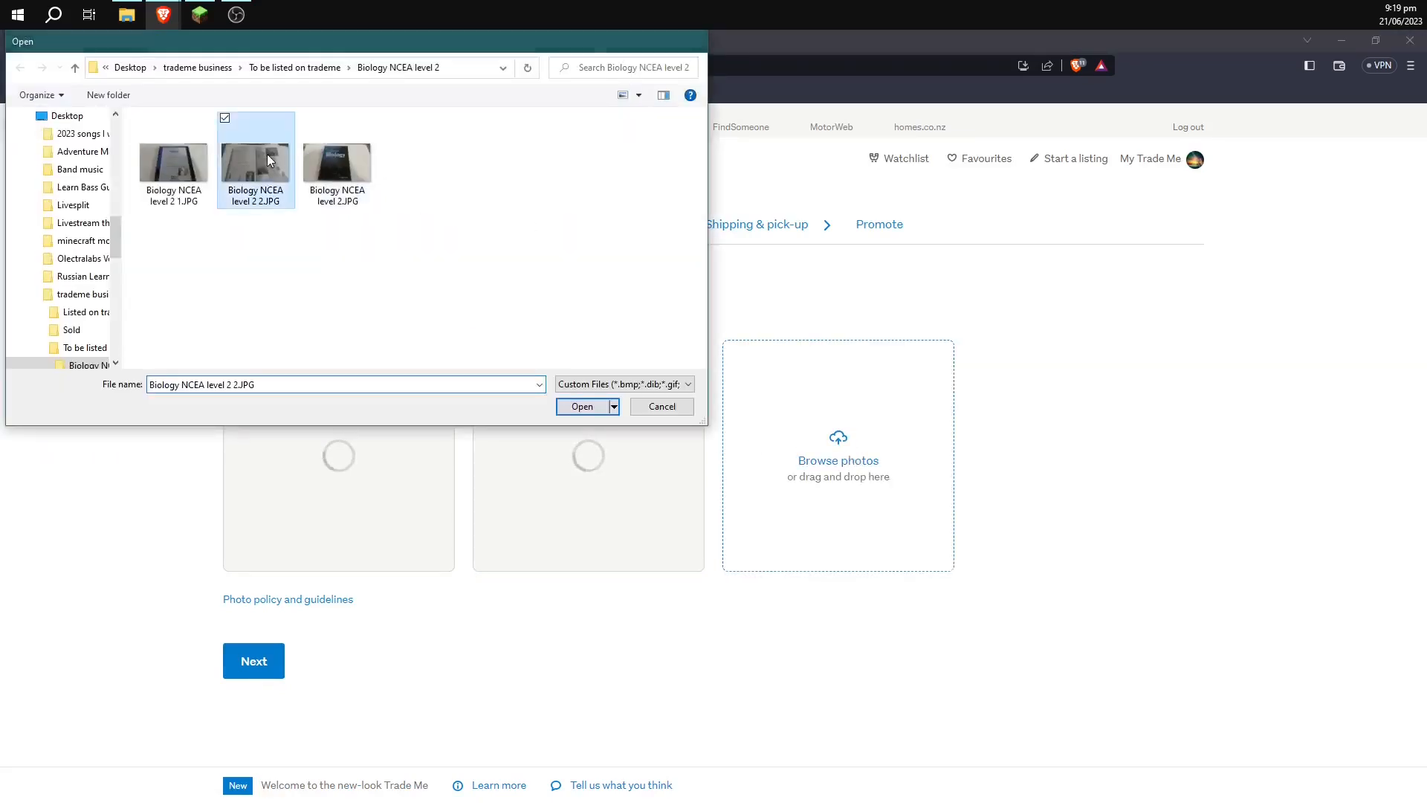
{"action": "double_click", "coordinate": [266, 154]}
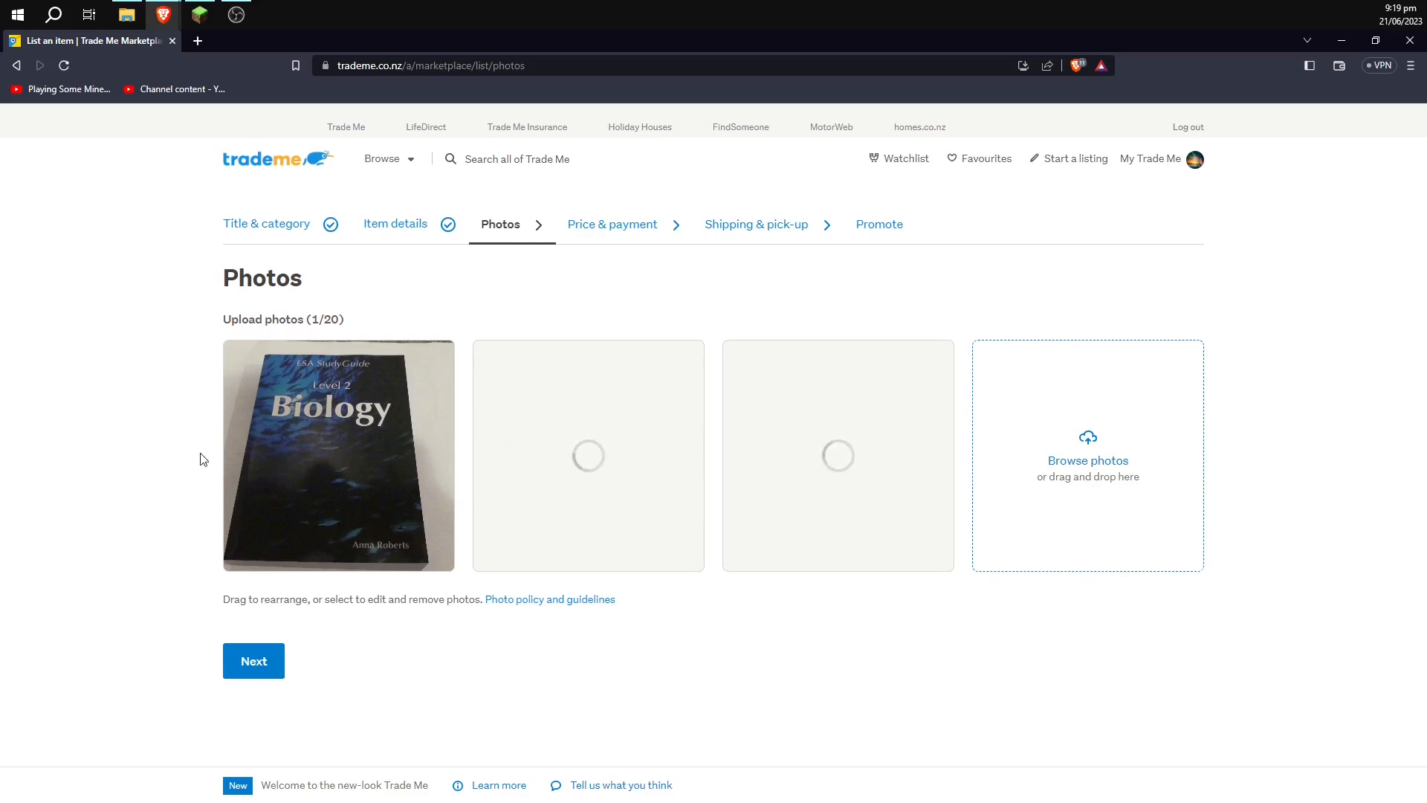
Step: Switch to File Explorer and open Biology NCEA level 2.JPG from the Biology NCEA level 2 folder in Paint
{"action": "key", "text": "alt+Tab"}
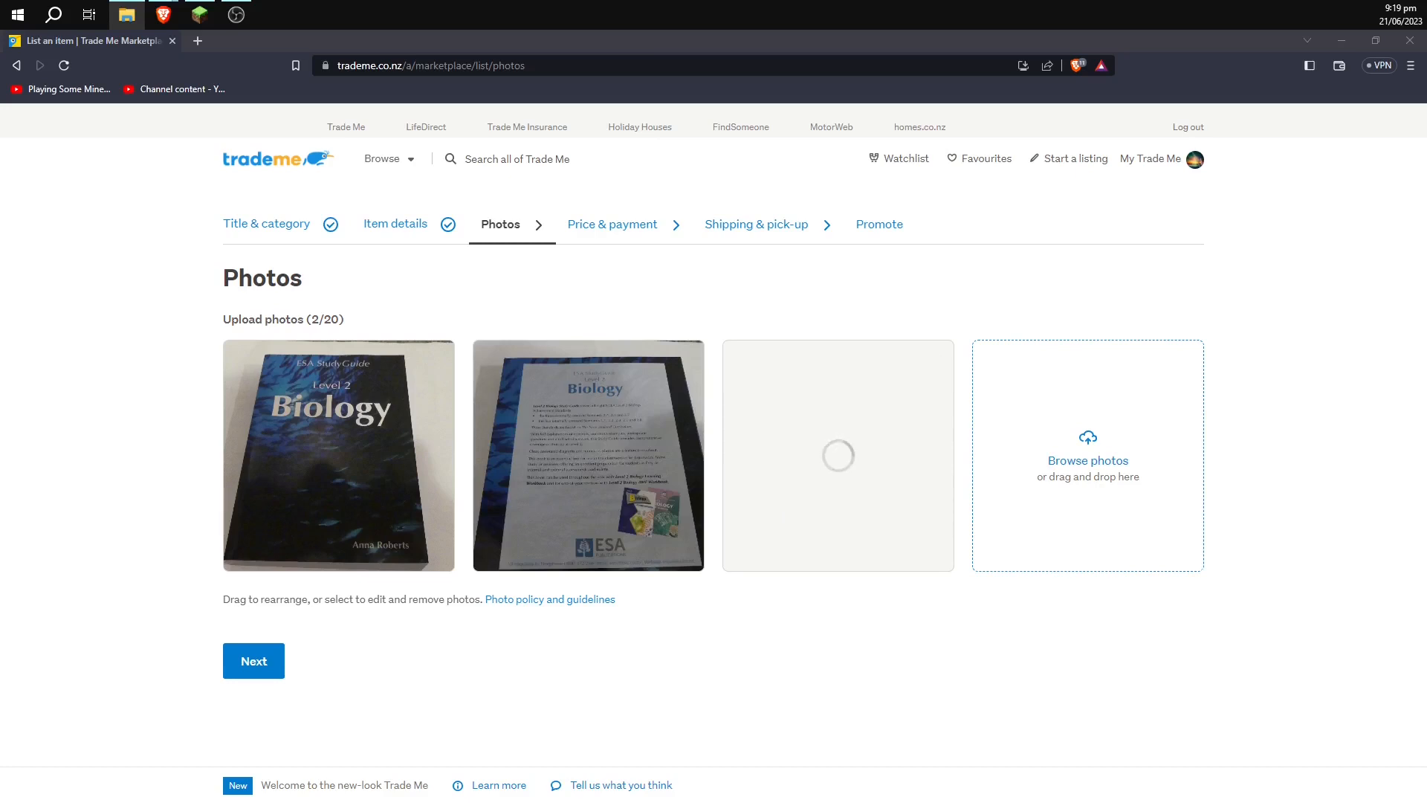
{"action": "left_click_drag", "start_coordinate": [0, 312], "coordinate": [1035, 255]}
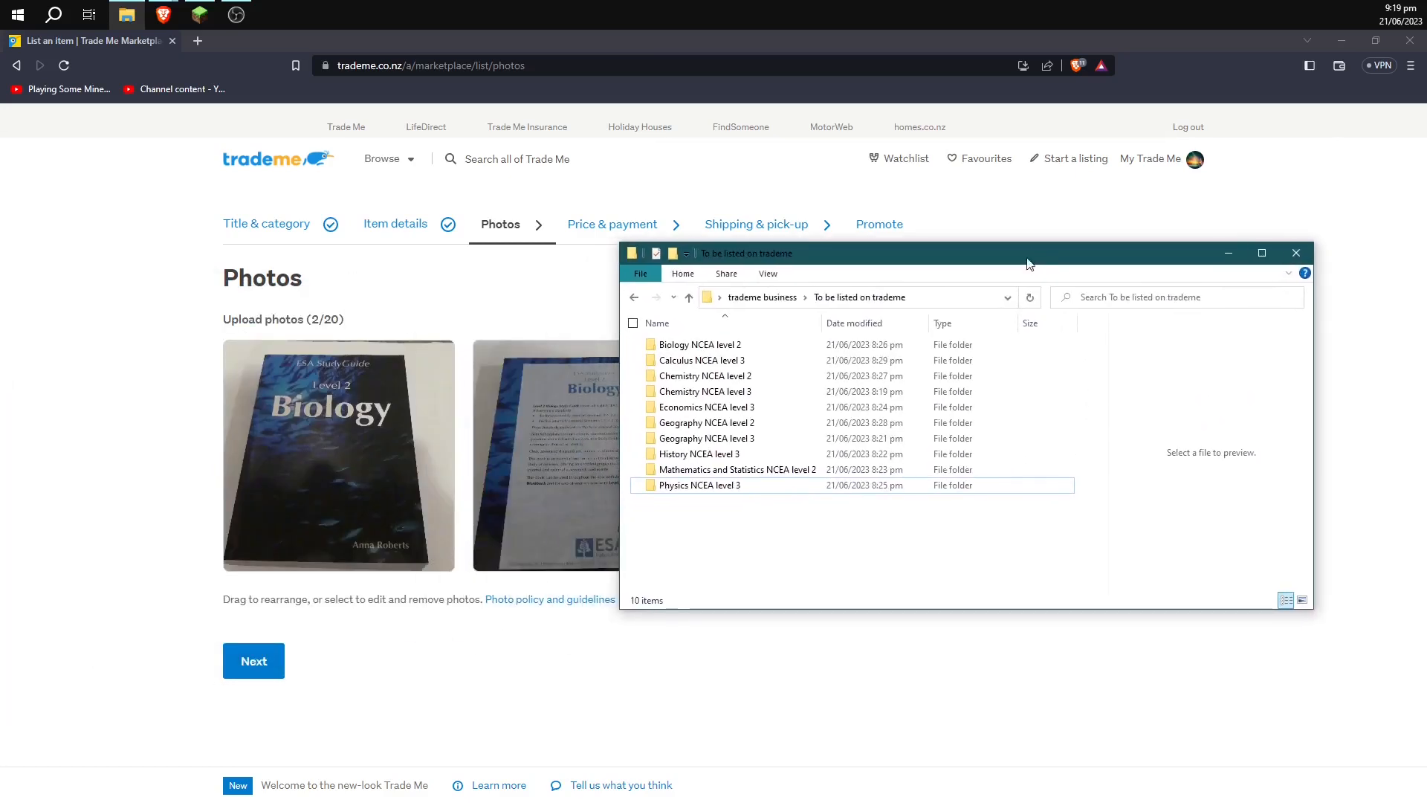
{"action": "double_click", "coordinate": [728, 347]}
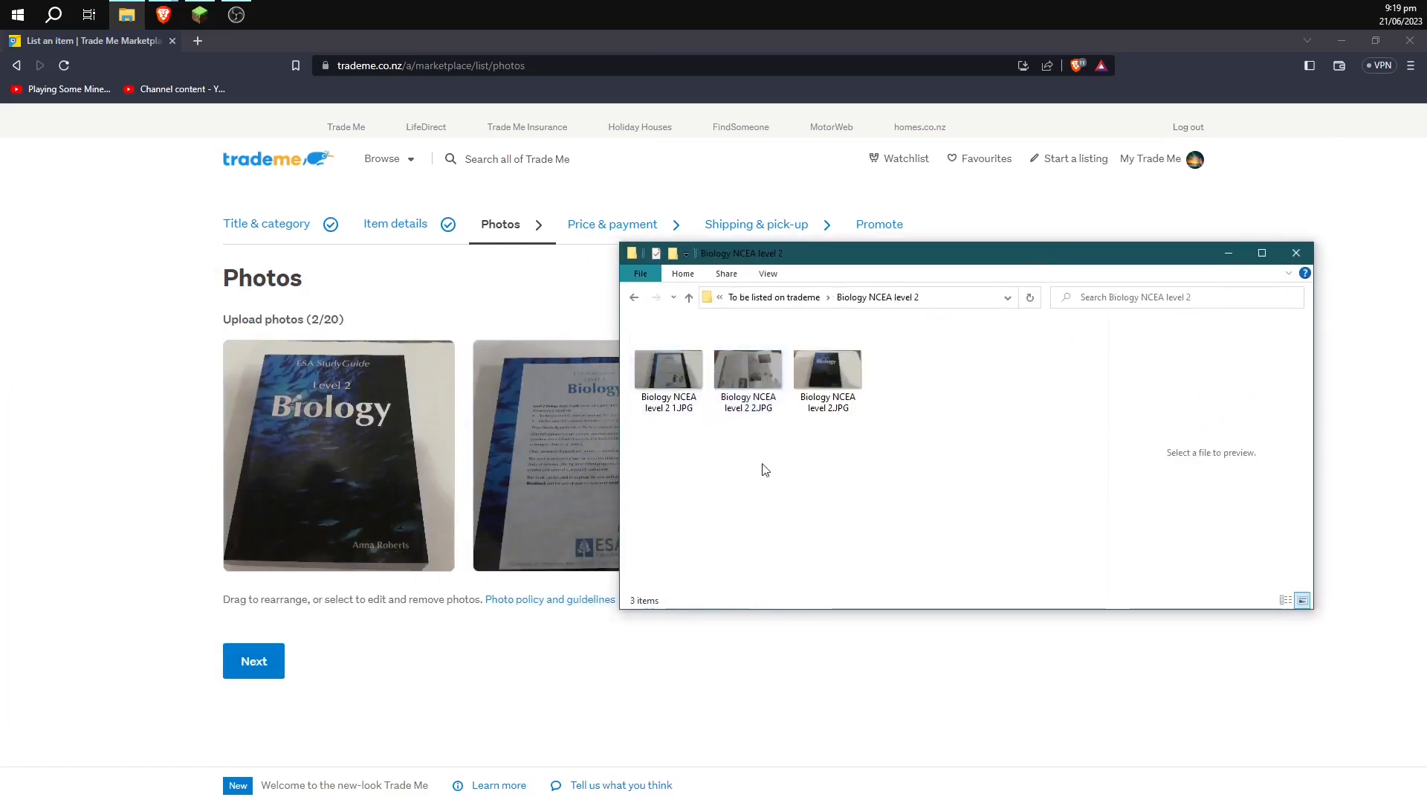
{"action": "left_click", "coordinate": [845, 382]}
{"action": "right_click", "coordinate": [846, 381]}
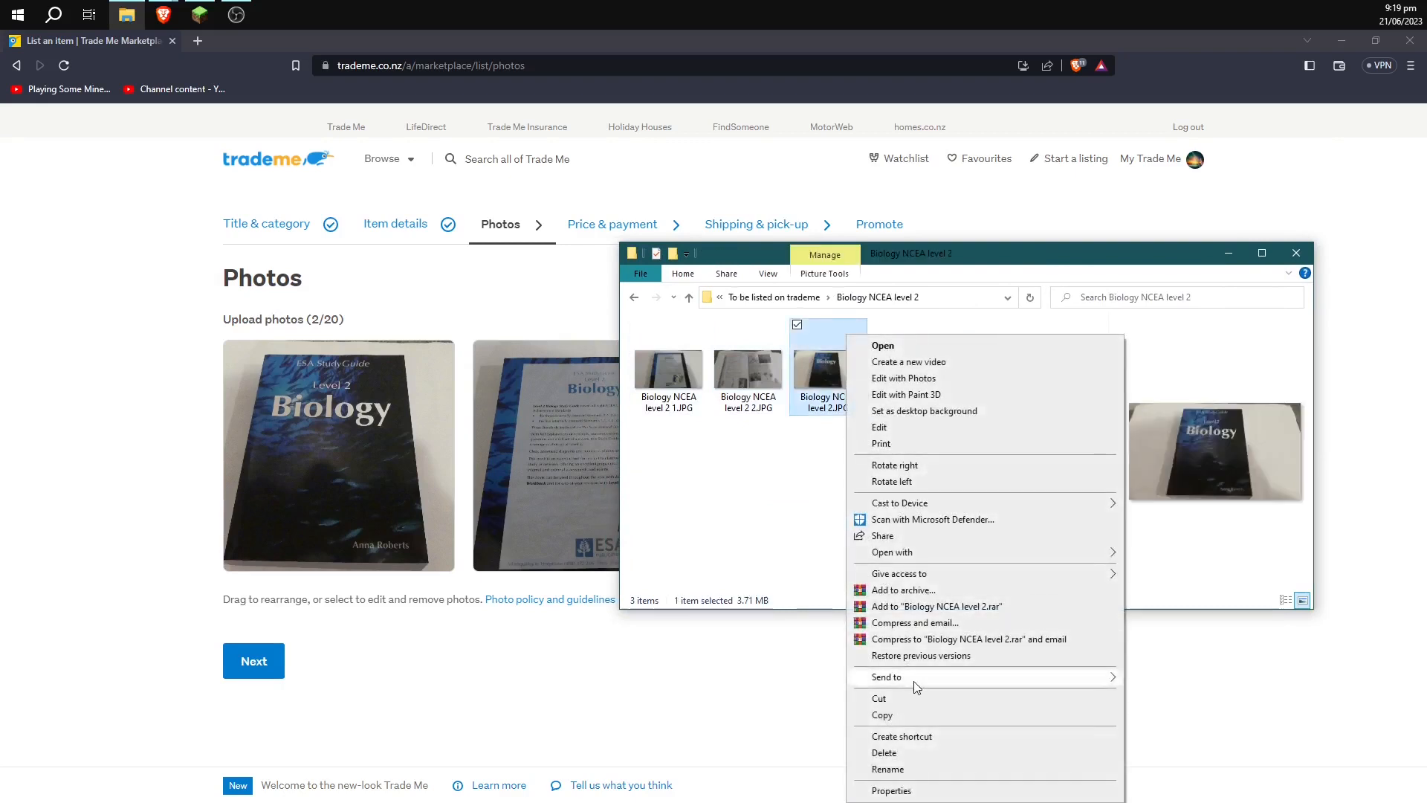
{"action": "mouse_move", "coordinate": [964, 561]}
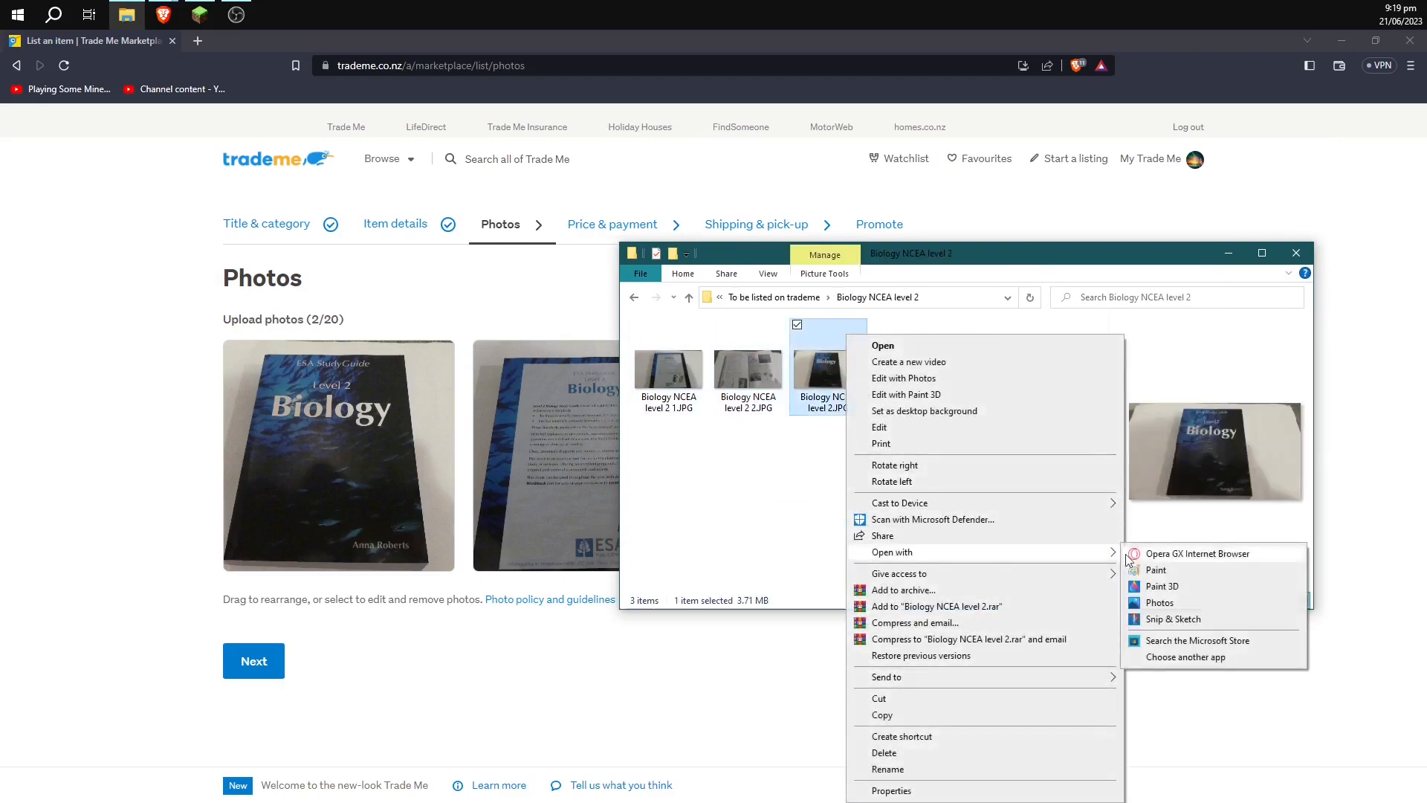
{"action": "left_click", "coordinate": [1164, 569]}
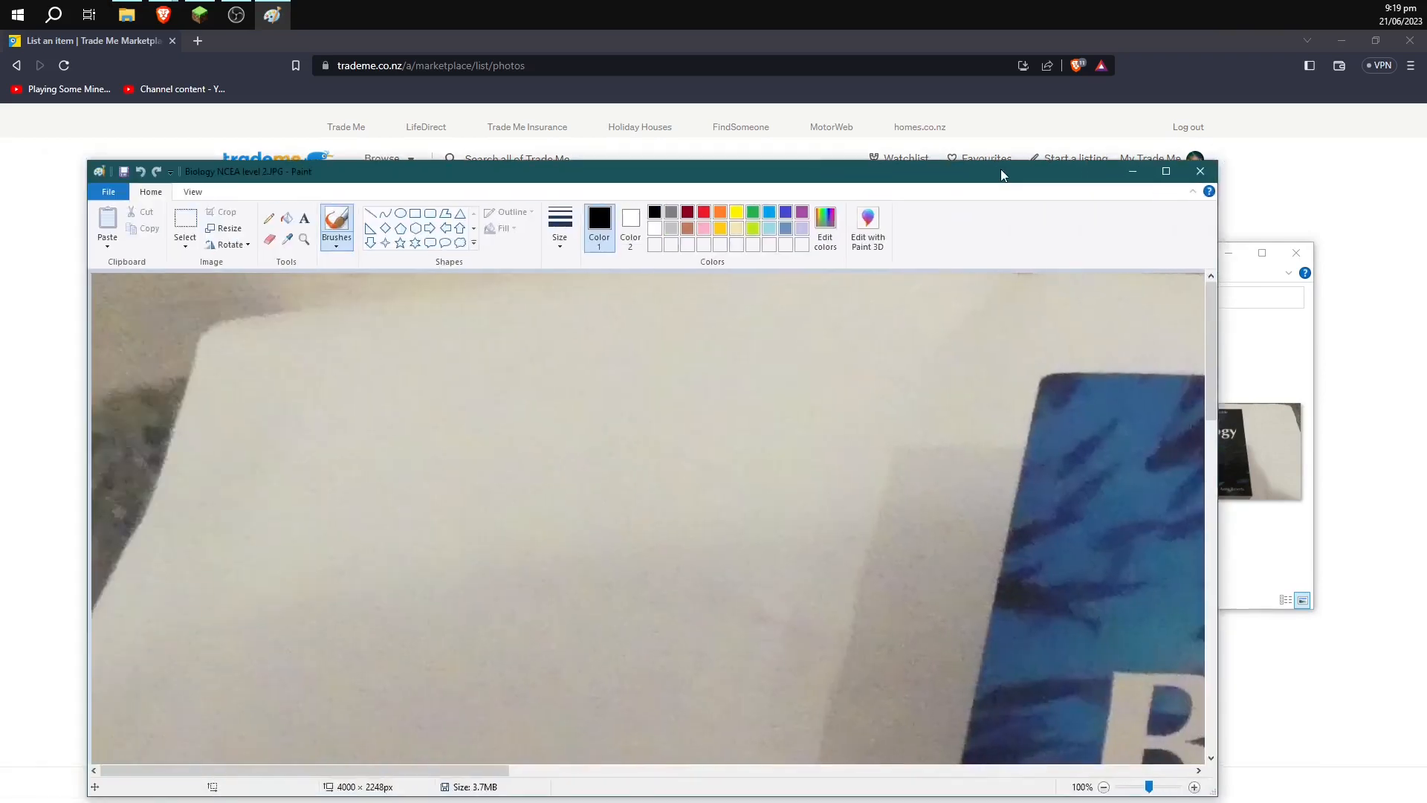
Step: Resize the whole book cover photo by pixels to a horizontal size of 2000, maintaining its aspect ratio
{"action": "left_click_drag", "start_coordinate": [1001, 168], "coordinate": [1064, 130]}
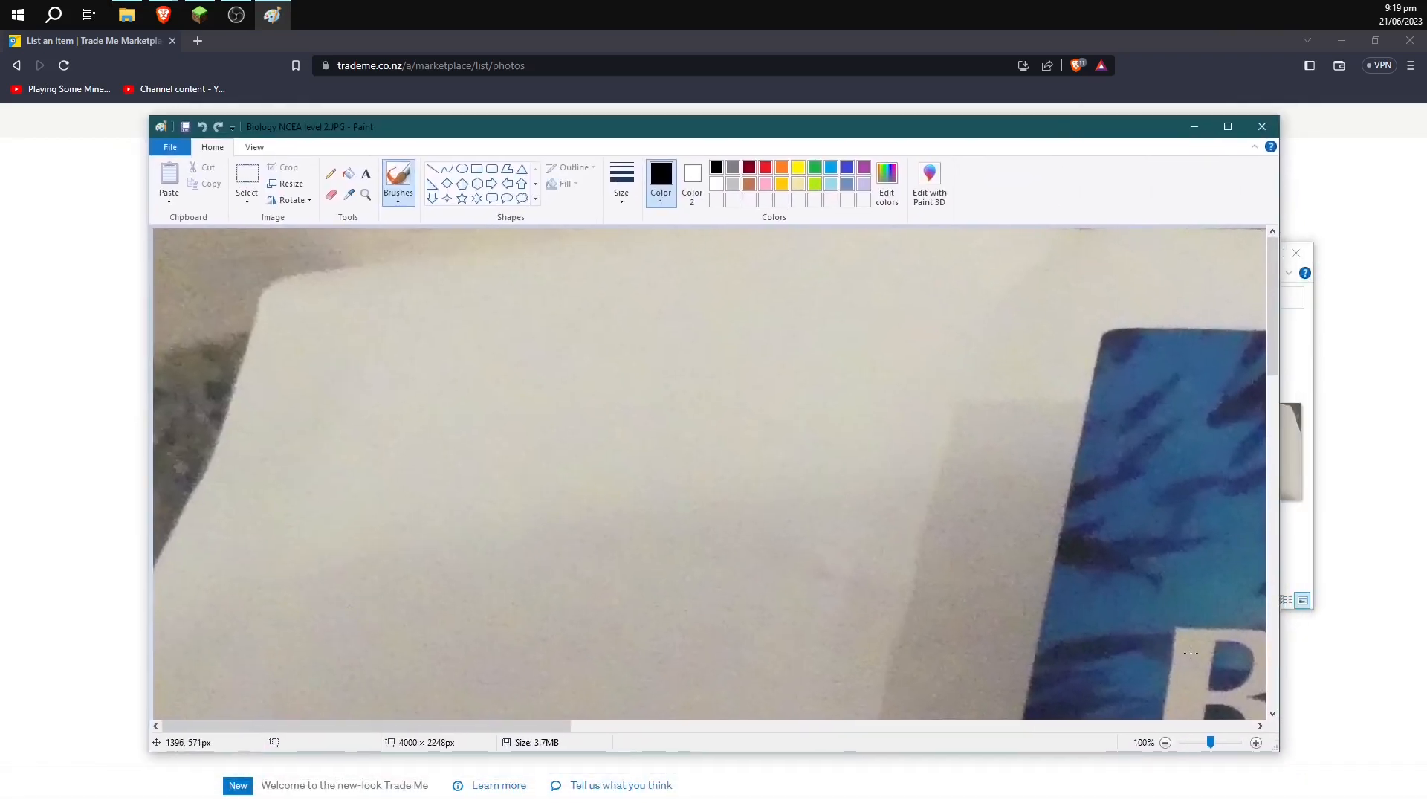
{"action": "left_click", "coordinate": [1203, 742]}
{"action": "left_click", "coordinate": [1186, 740]}
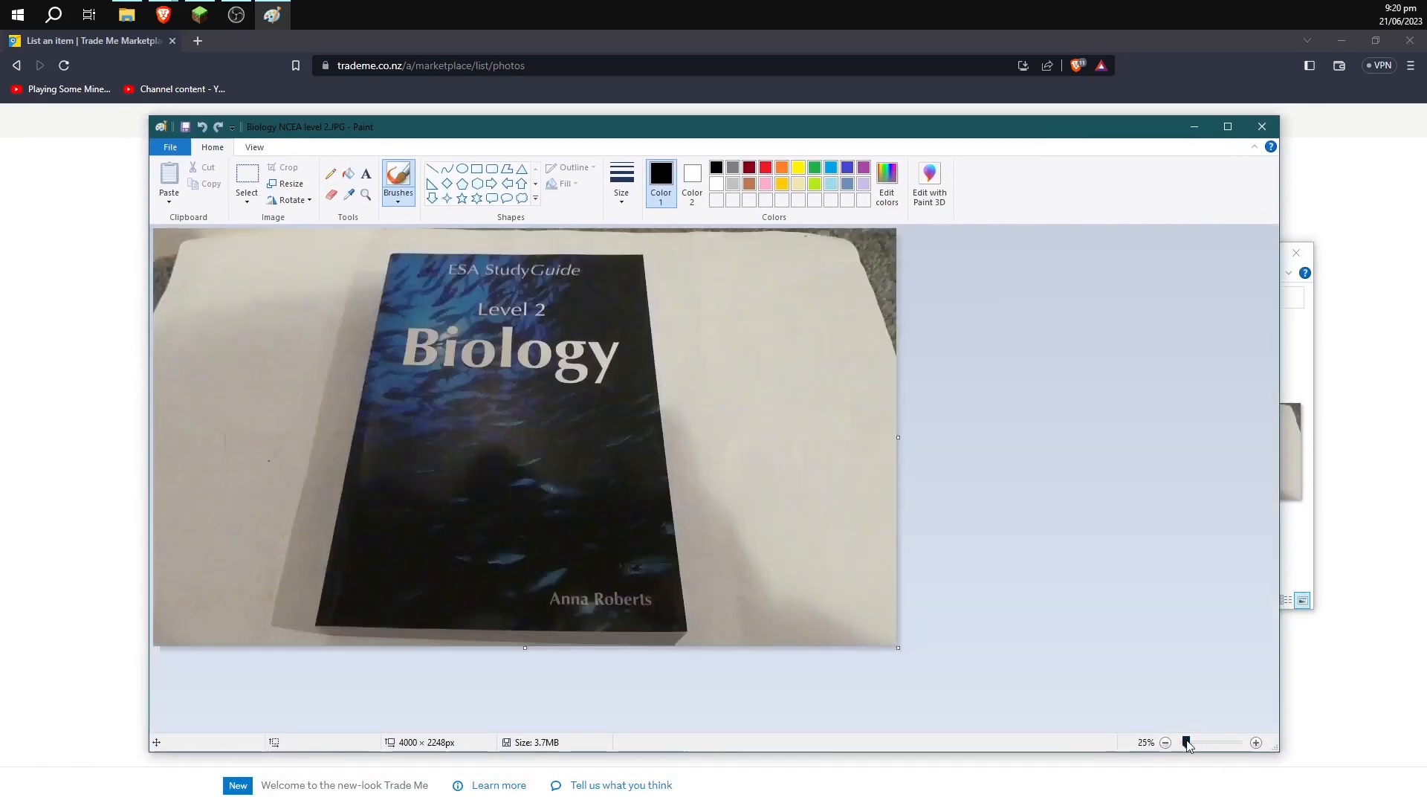
{"action": "left_click", "coordinate": [287, 186]}
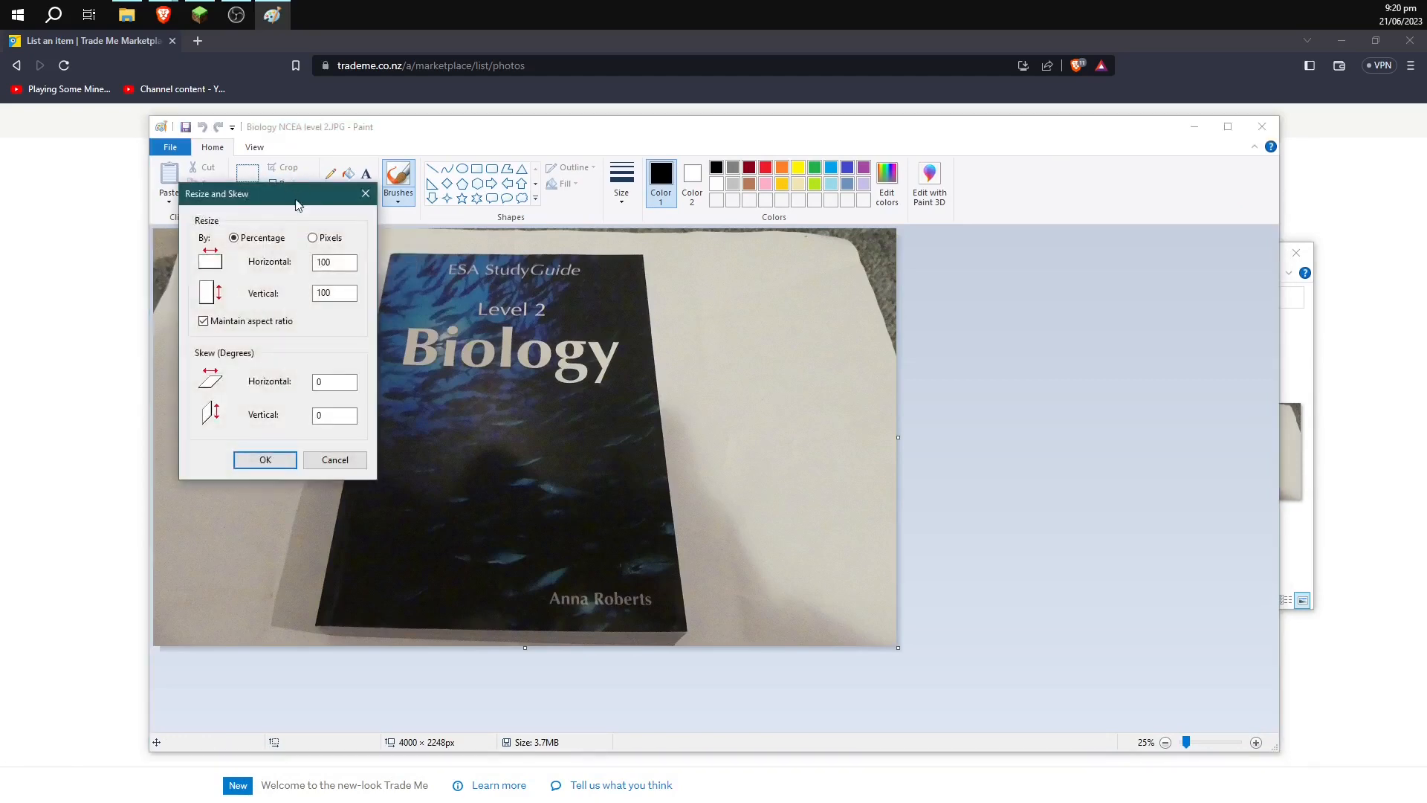
{"action": "left_click", "coordinate": [313, 239]}
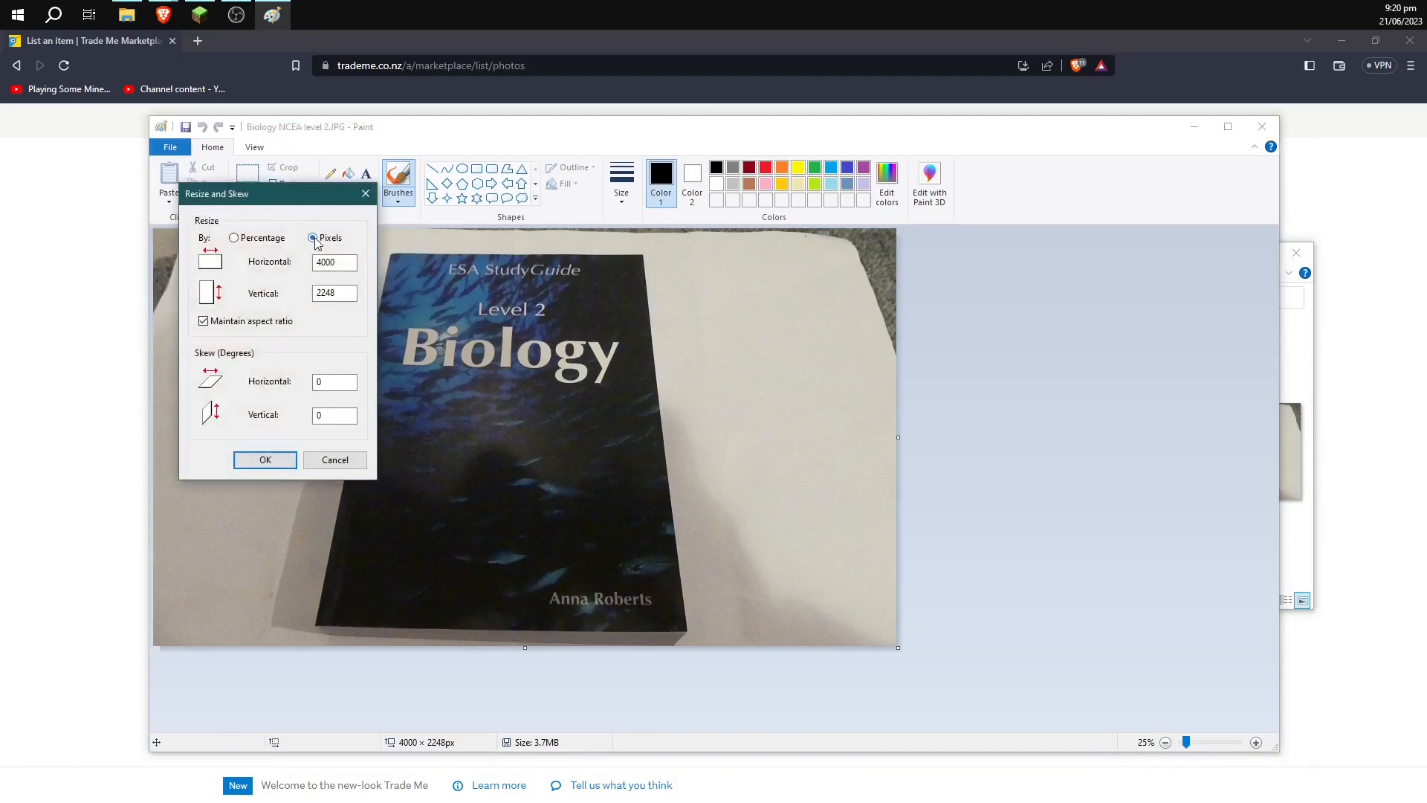
{"action": "double_click", "coordinate": [349, 261]}
{"action": "type", "text": "2000"}
{"action": "key", "text": "Return"}
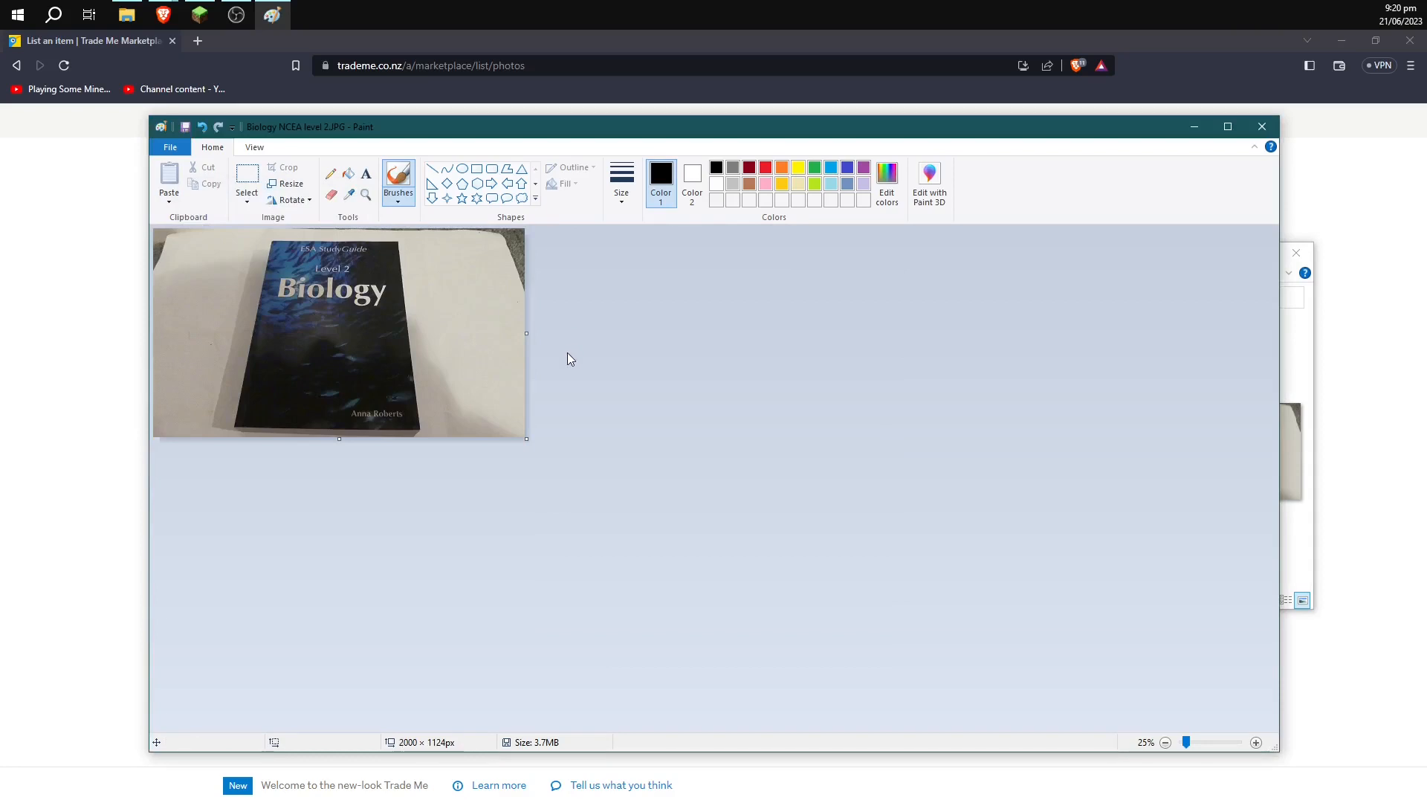
Step: Close the photo without saving the resize and close the Biology NCEA level 2 folder window
{"action": "left_click", "coordinate": [1262, 126]}
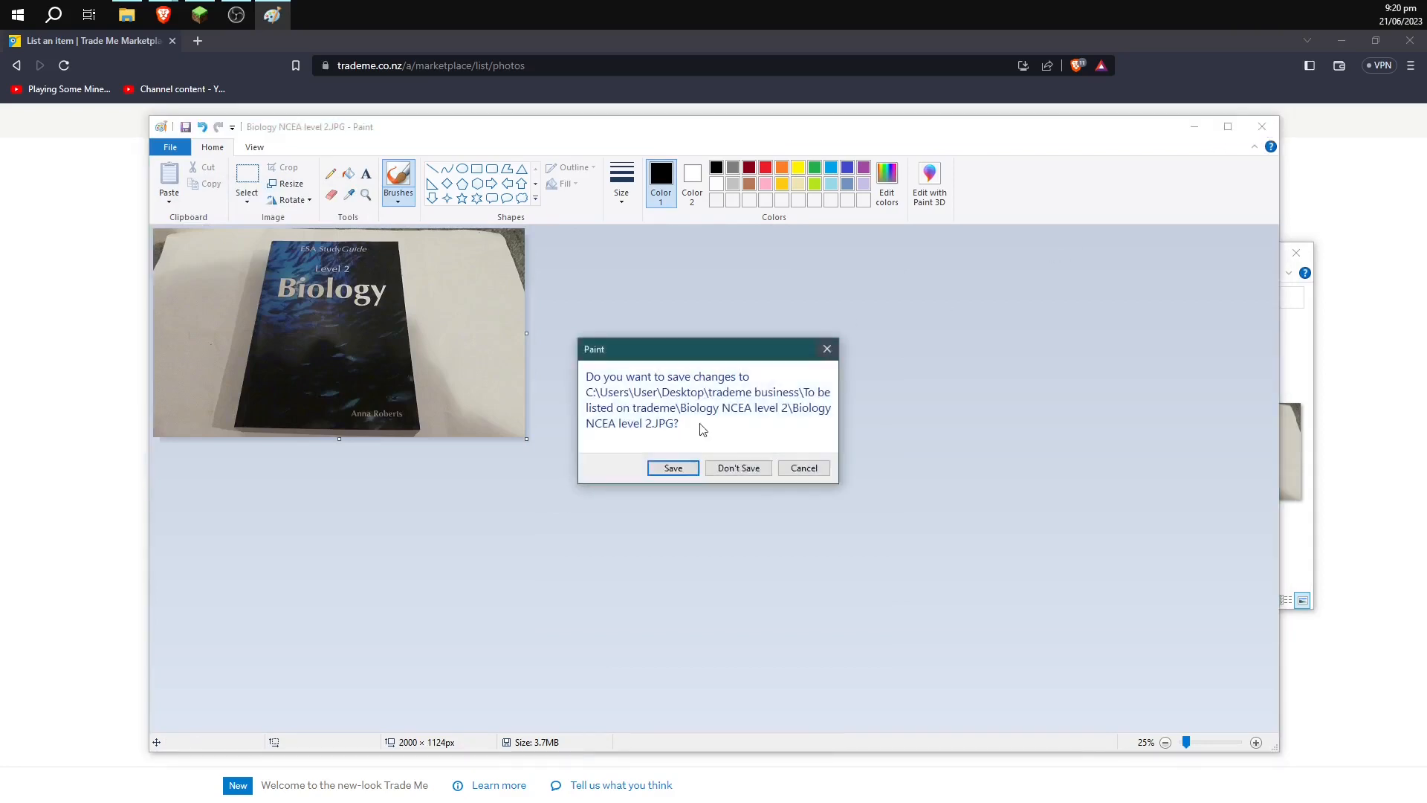
{"action": "left_click", "coordinate": [721, 474]}
{"action": "left_click", "coordinate": [899, 500]}
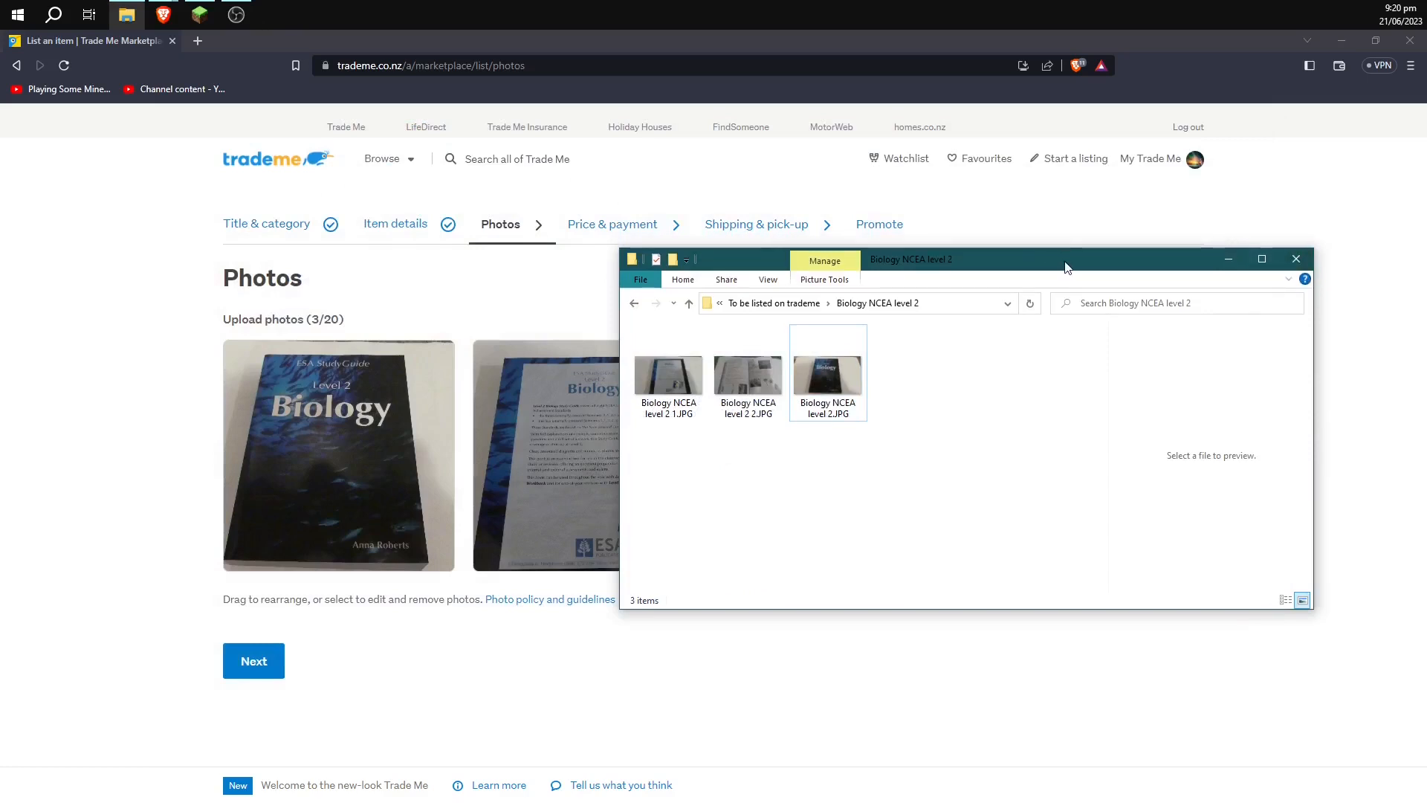
{"action": "left_click", "coordinate": [1298, 255]}
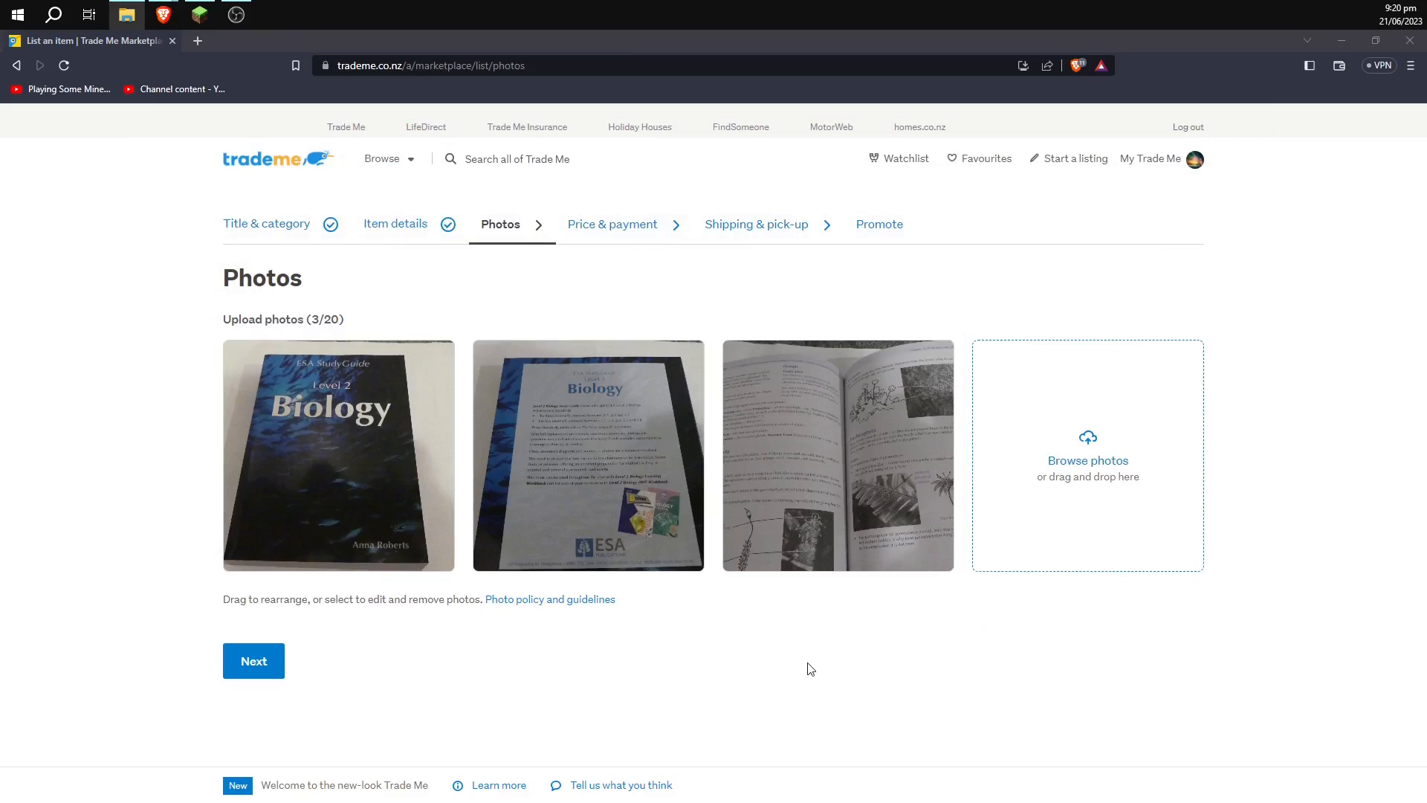
Step: Move on to the listing's price and payment stage and set the Buy Now price to $20
{"action": "left_click", "coordinate": [626, 227]}
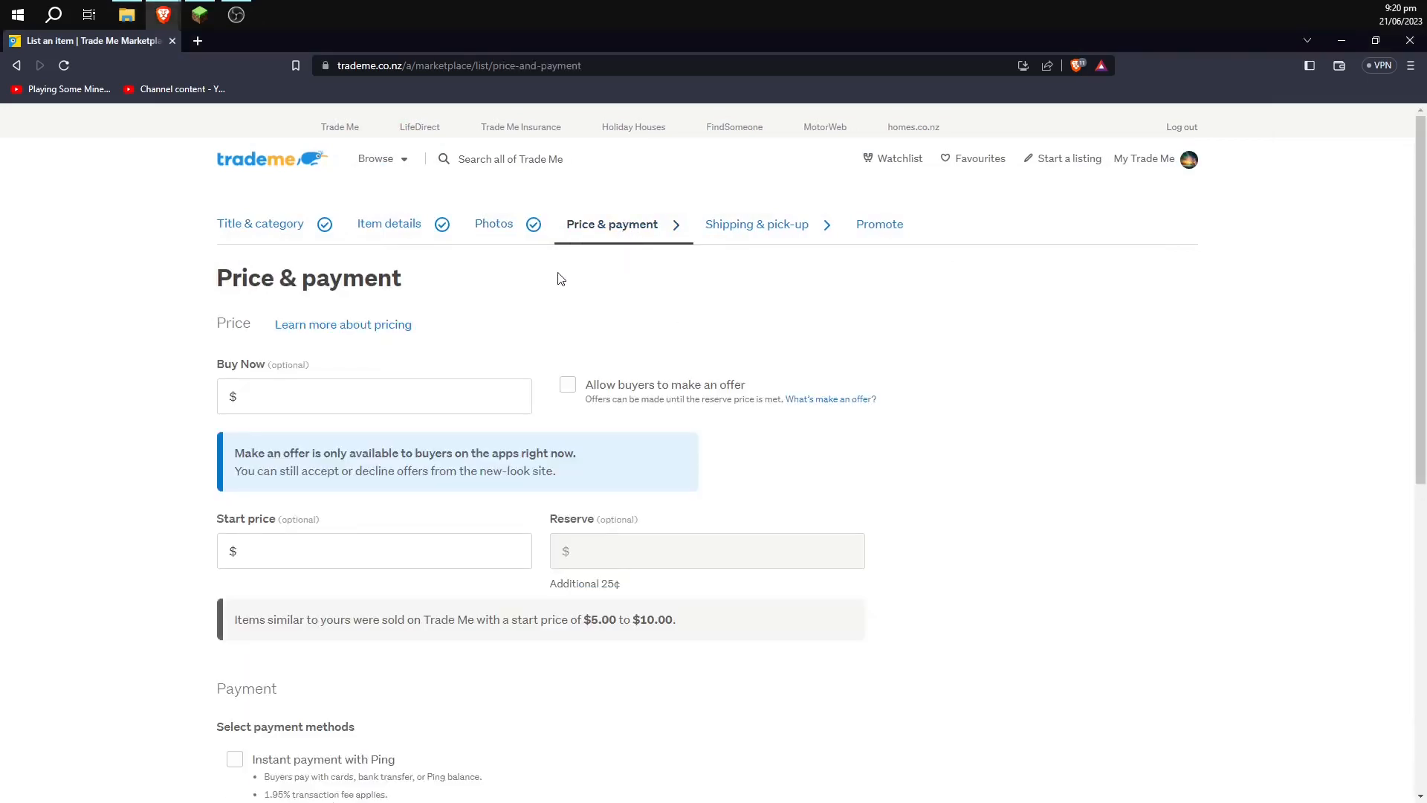
{"action": "left_click", "coordinate": [384, 393]}
{"action": "type", "text": "20"}
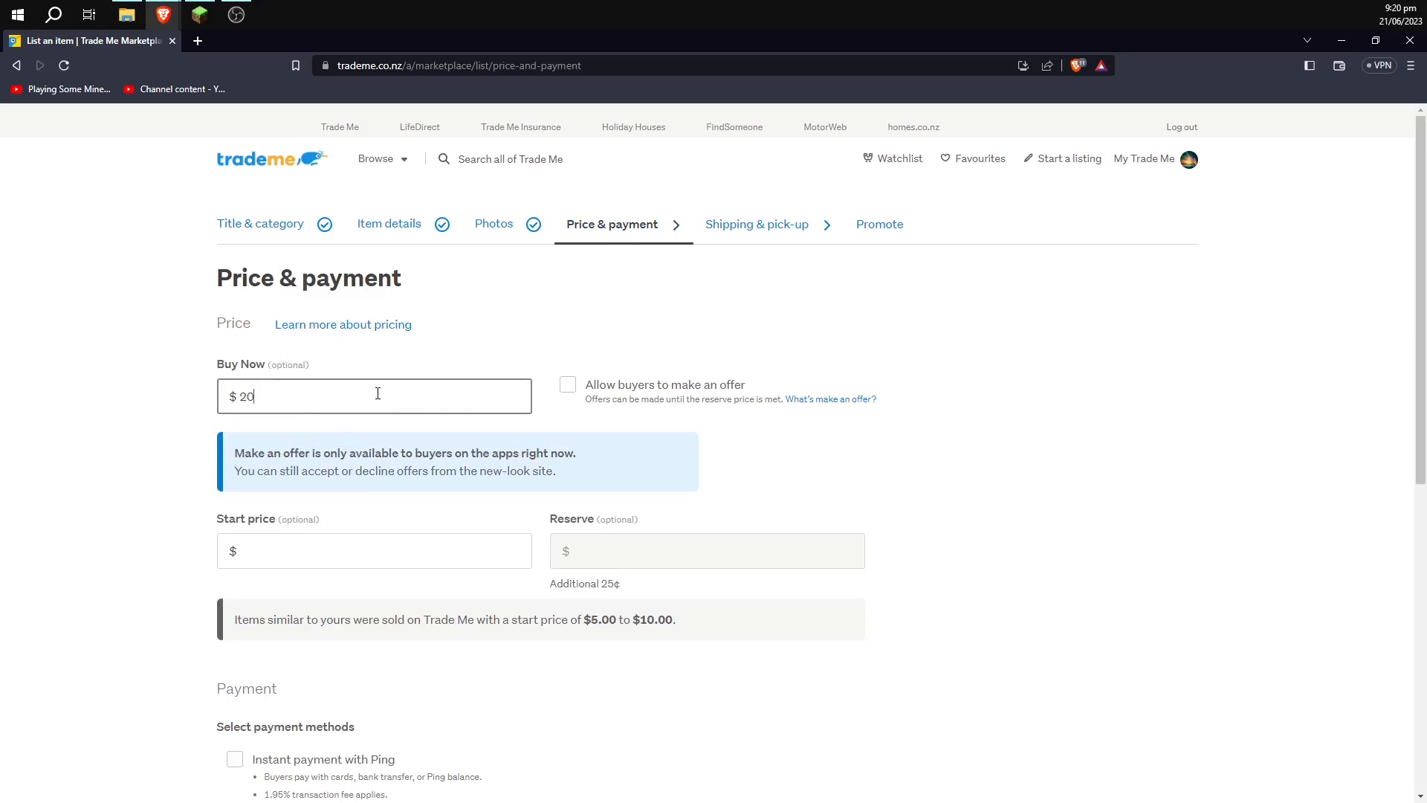
Step: Accept instant payment with Ping, NZ bank deposit and cash for the listing, and continue to the shipping and pick-up stage
{"action": "scroll", "coordinate": [298, 446], "scroll_direction": "down", "scroll_amount": 4}
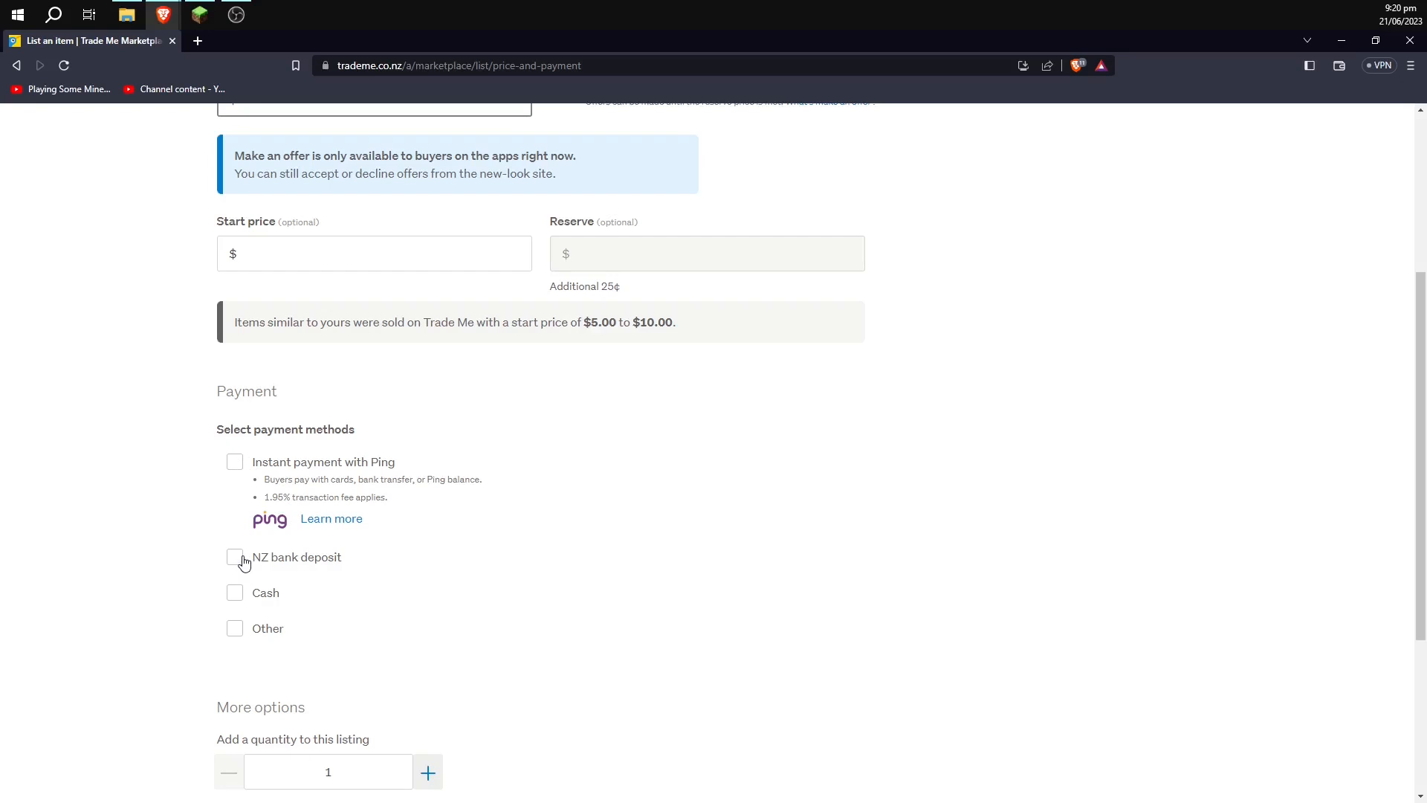
{"action": "left_click", "coordinate": [234, 464]}
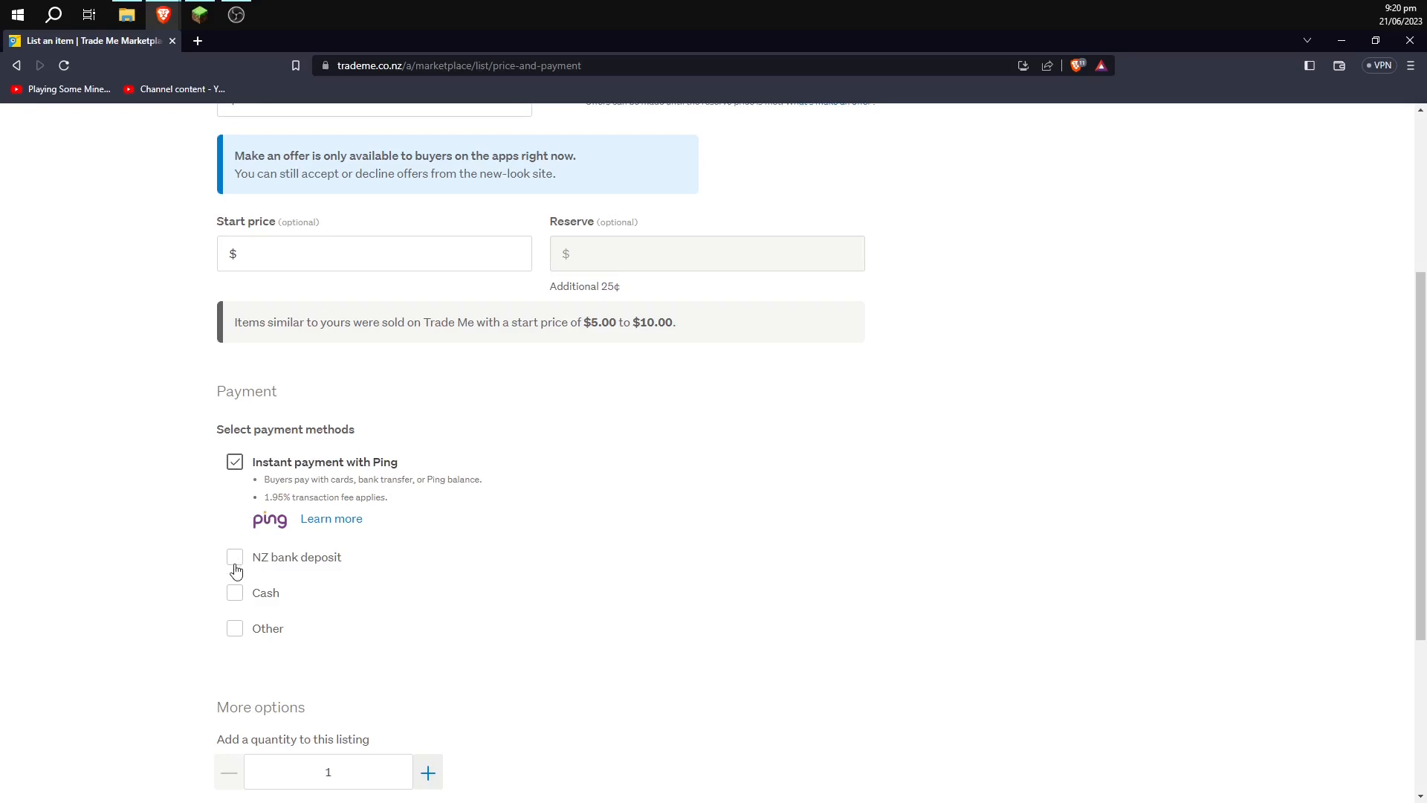
{"action": "left_click", "coordinate": [235, 565]}
{"action": "left_click", "coordinate": [236, 599]}
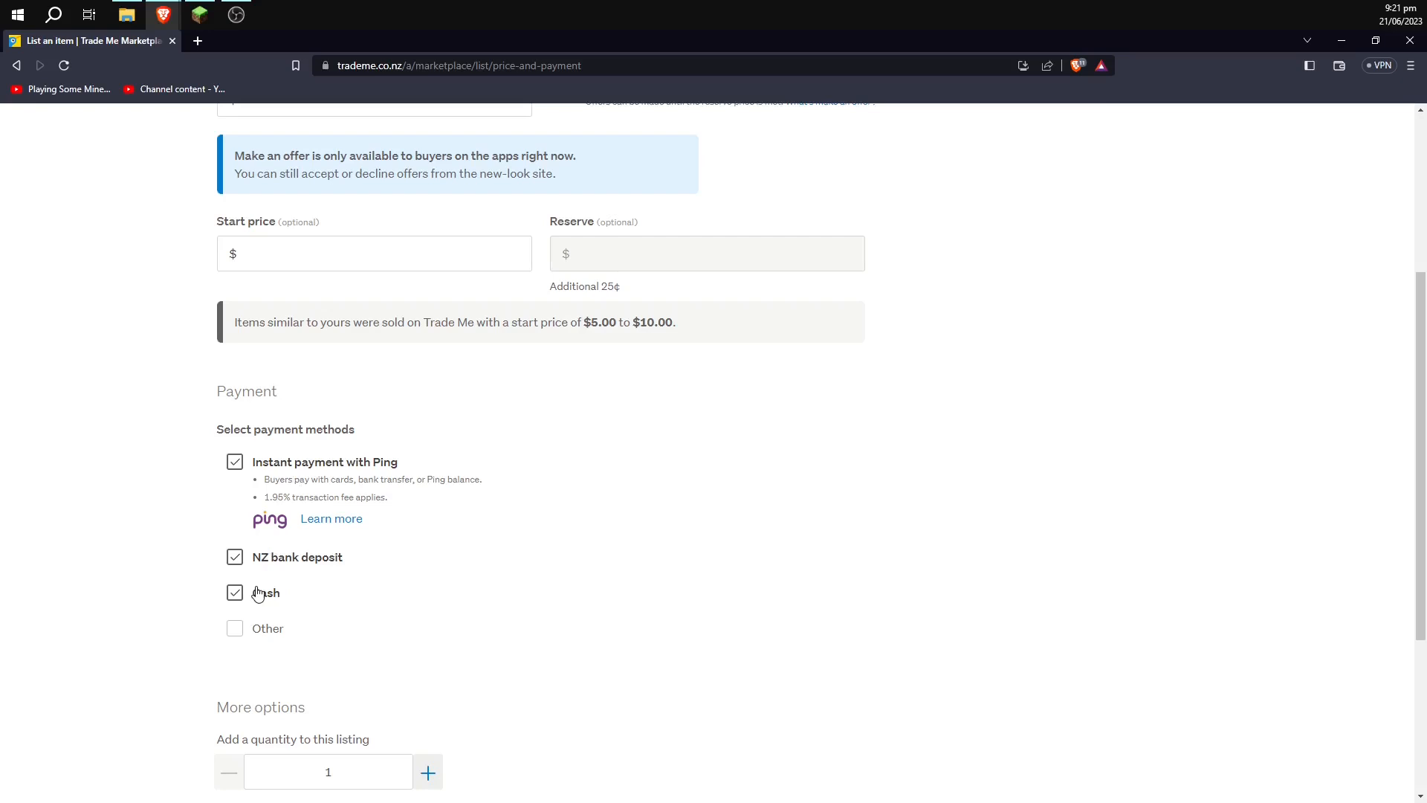
{"action": "scroll", "coordinate": [334, 620], "scroll_direction": "down", "scroll_amount": 3}
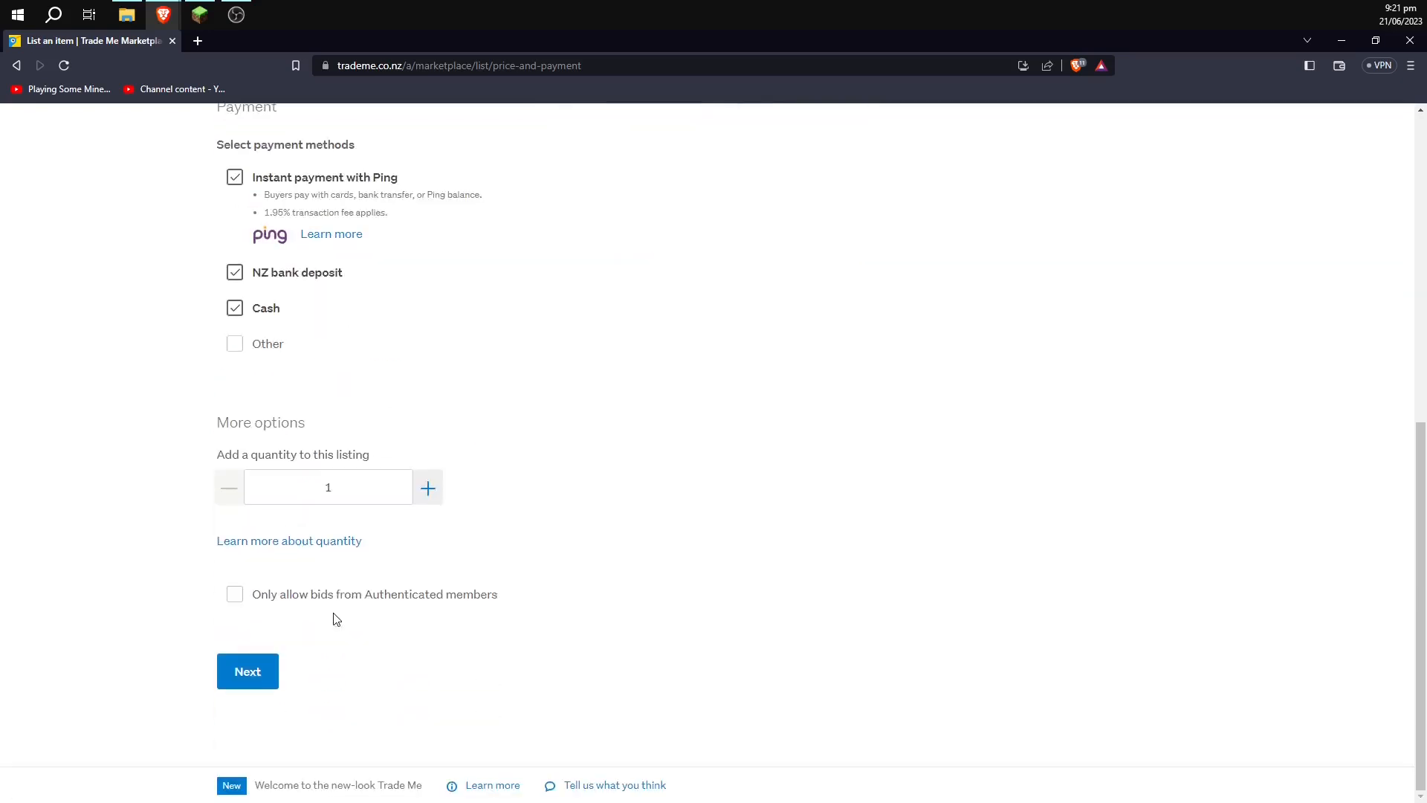
{"action": "scroll", "coordinate": [339, 633], "scroll_direction": "up", "scroll_amount": 3}
{"action": "scroll", "coordinate": [343, 595], "scroll_direction": "down", "scroll_amount": 4}
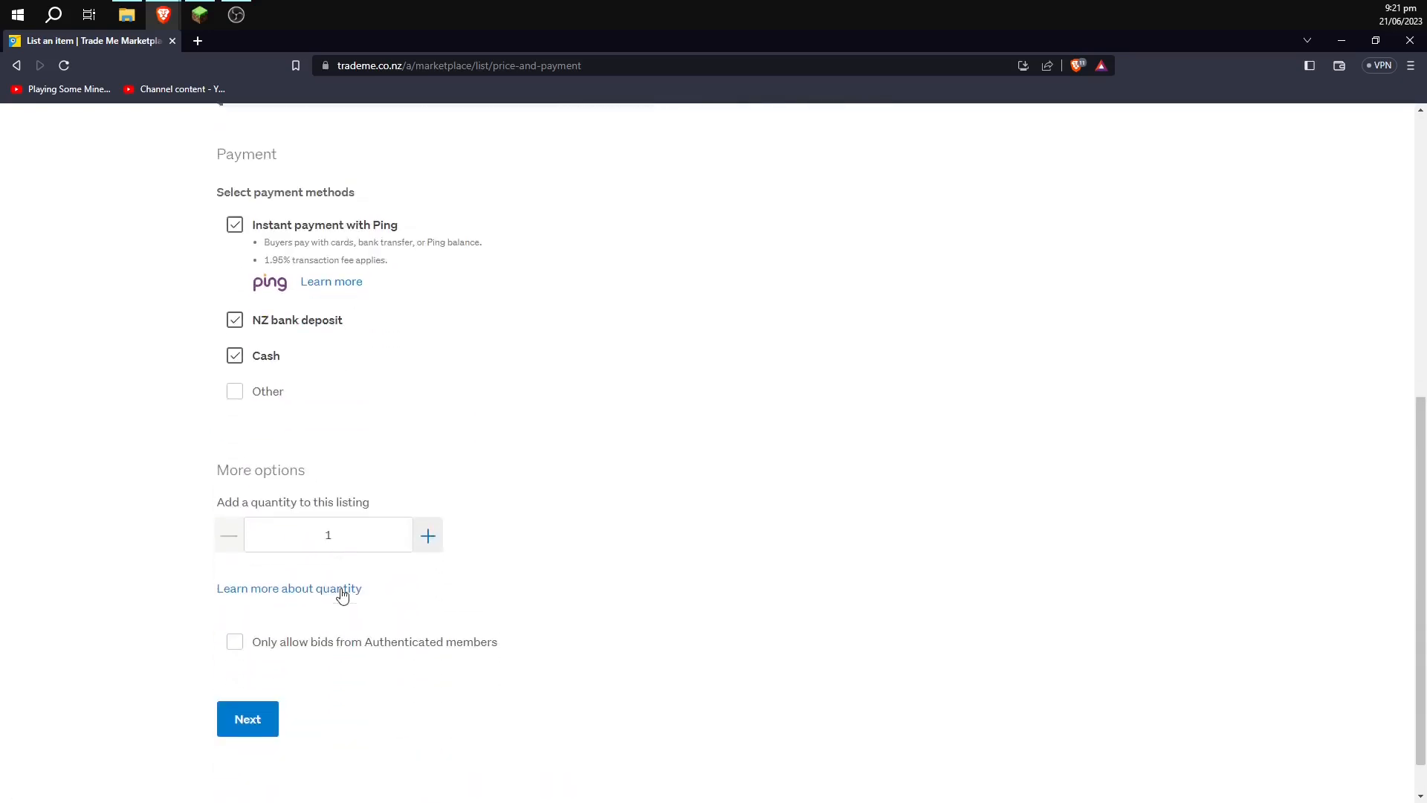
{"action": "left_click", "coordinate": [256, 672]}
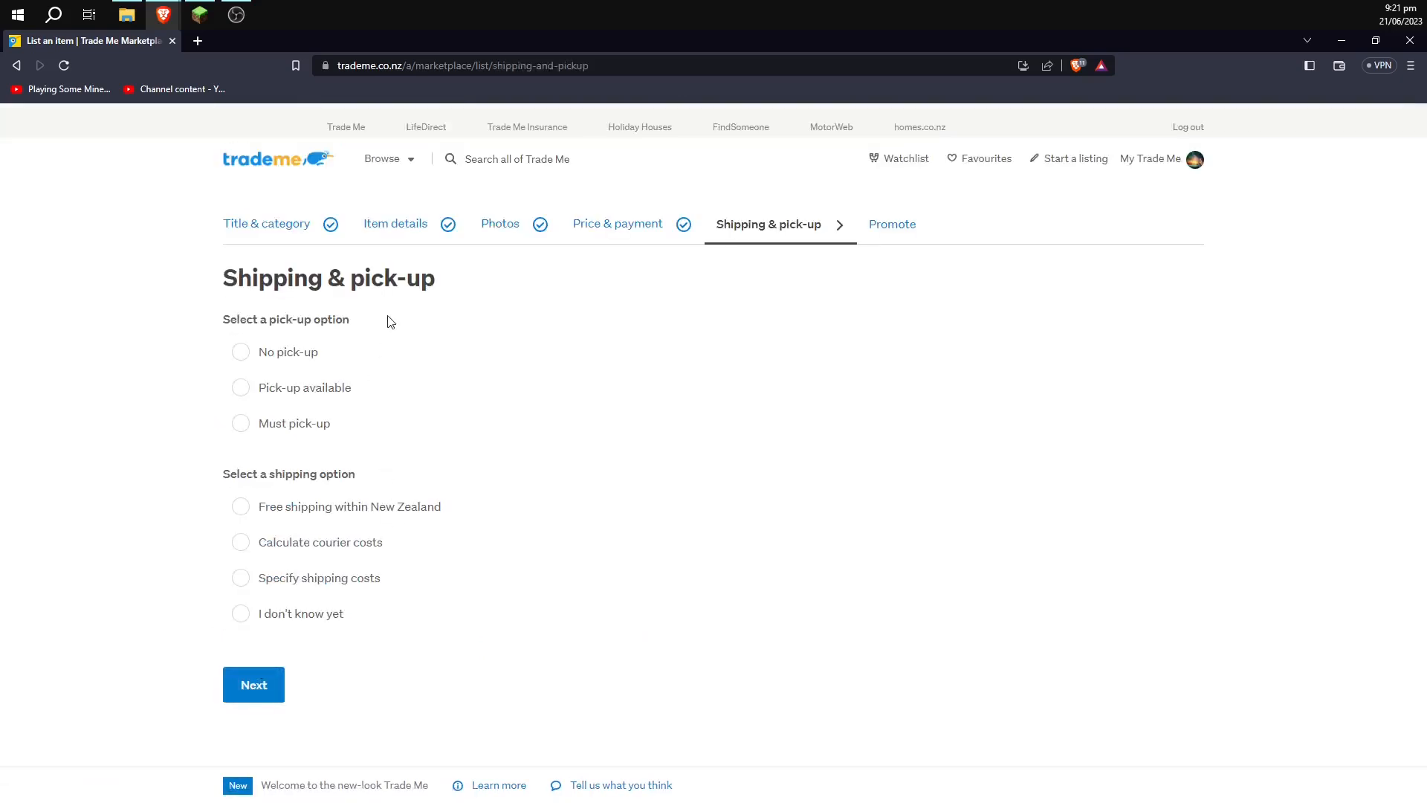
Step: Set the pick-up option to Pick-up available and the shipping option to Free shipping within New Zealand
{"action": "left_click", "coordinate": [250, 395]}
{"action": "left_click", "coordinate": [242, 509]}
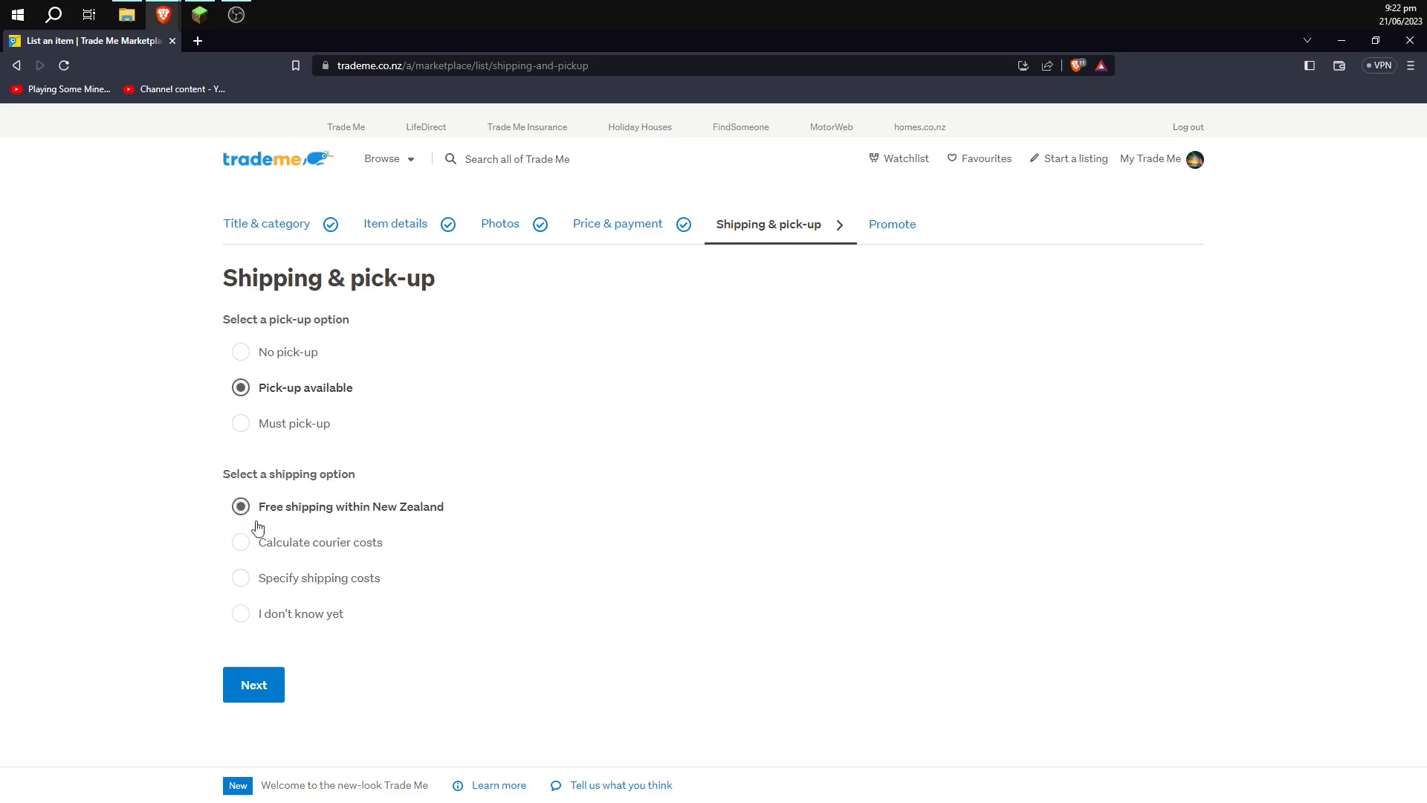
Step: Switch shipping to Calculate courier costs and examine the package settings for both the Bag and Box types
{"action": "left_click", "coordinate": [245, 544]}
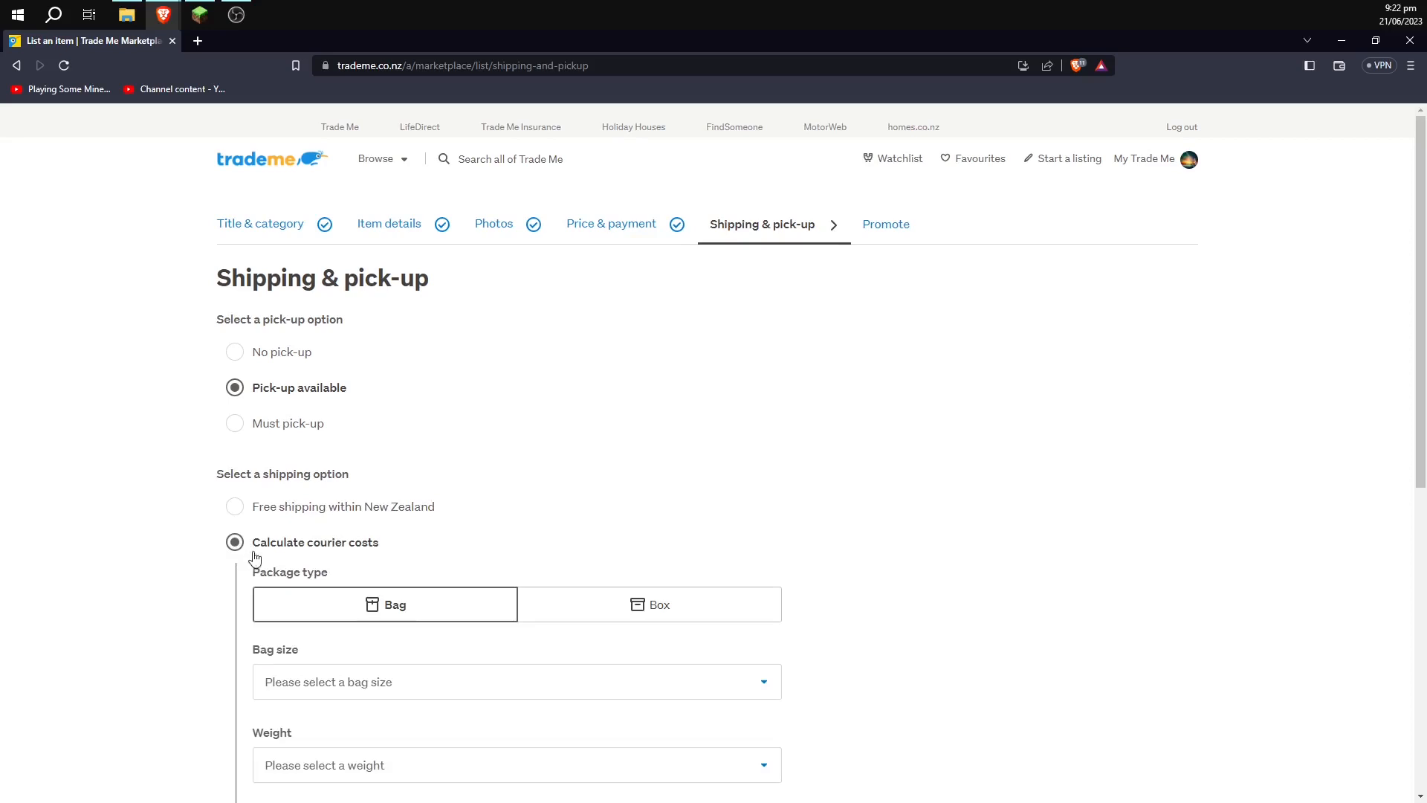
{"action": "scroll", "coordinate": [372, 550], "scroll_direction": "down", "scroll_amount": 3}
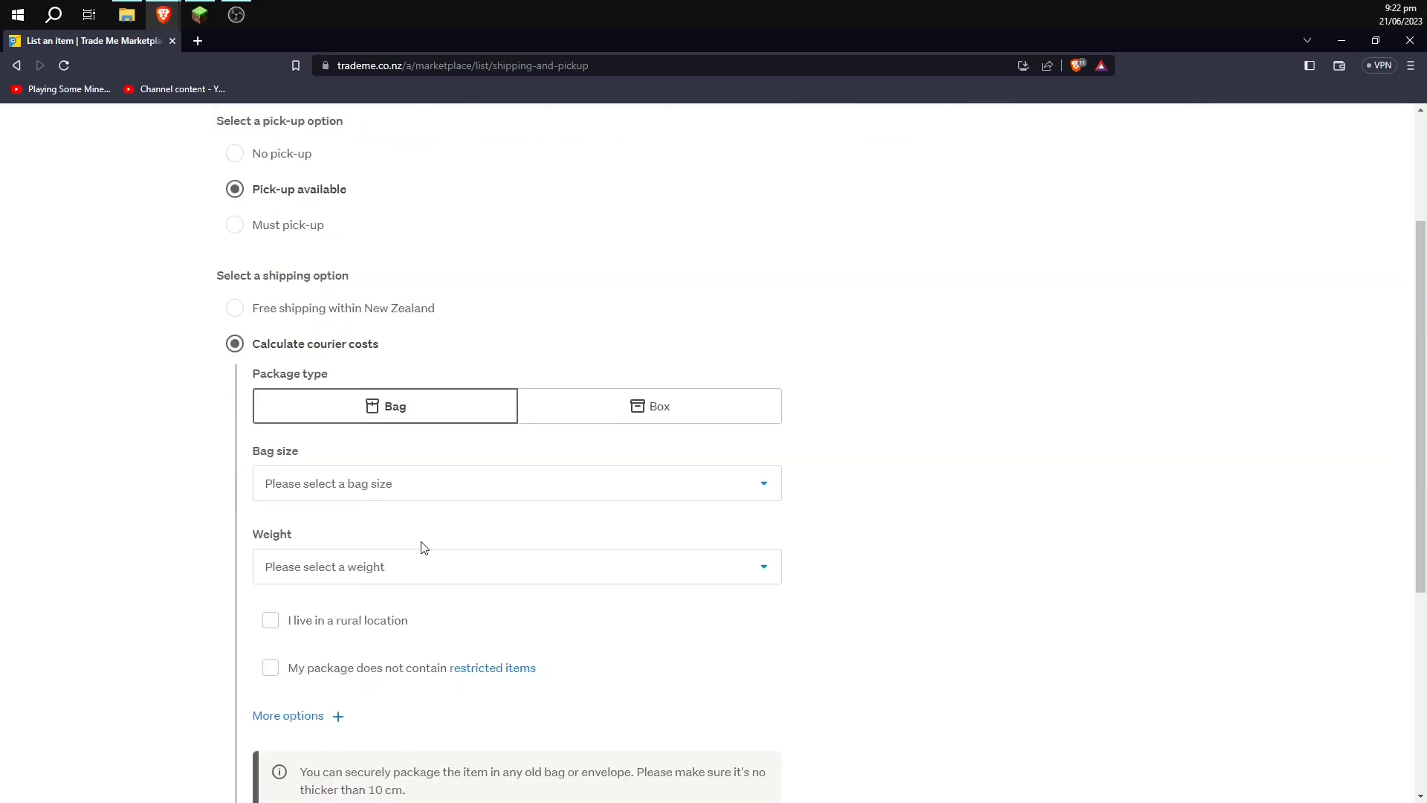
{"action": "scroll", "coordinate": [451, 488], "scroll_direction": "down", "scroll_amount": 2}
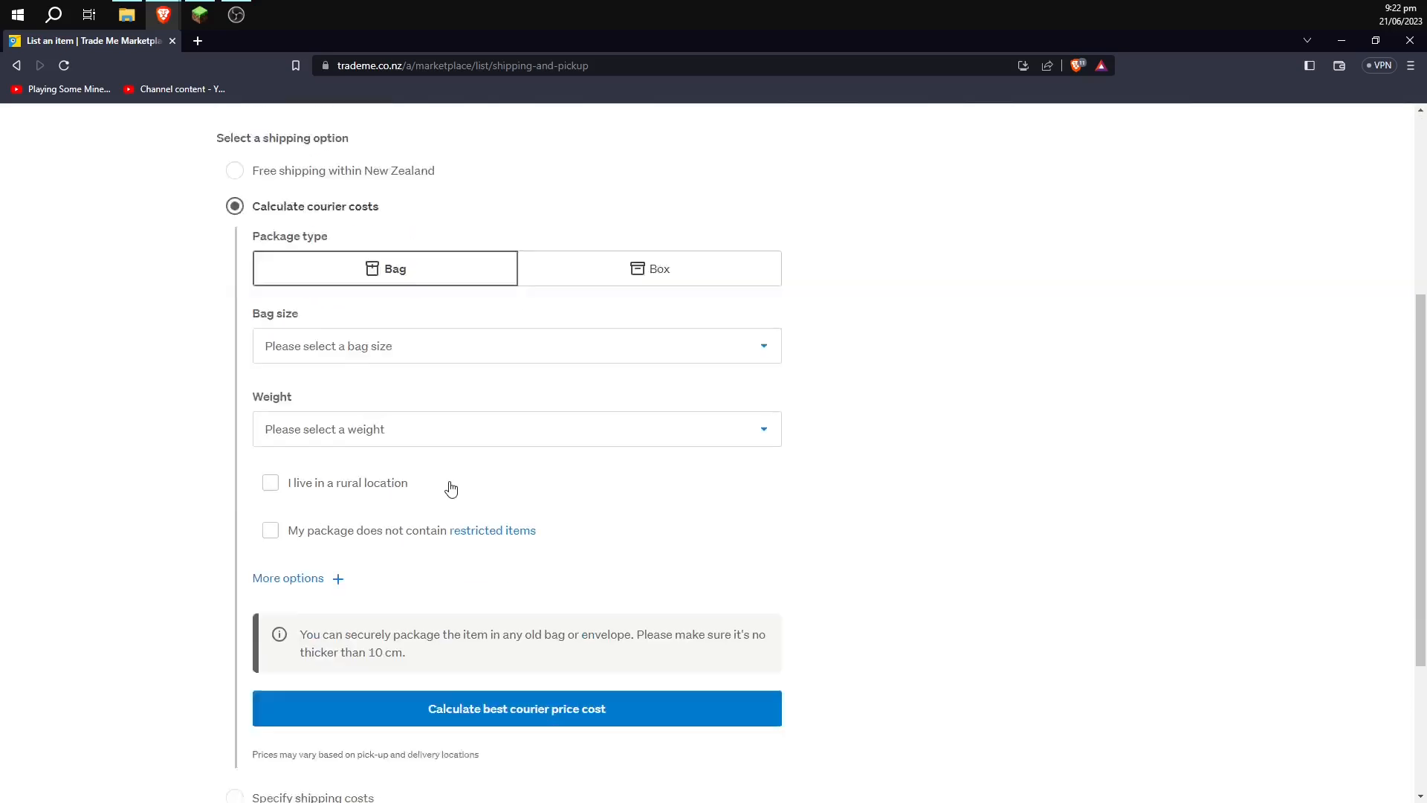
{"action": "scroll", "coordinate": [452, 488], "scroll_direction": "up", "scroll_amount": 1}
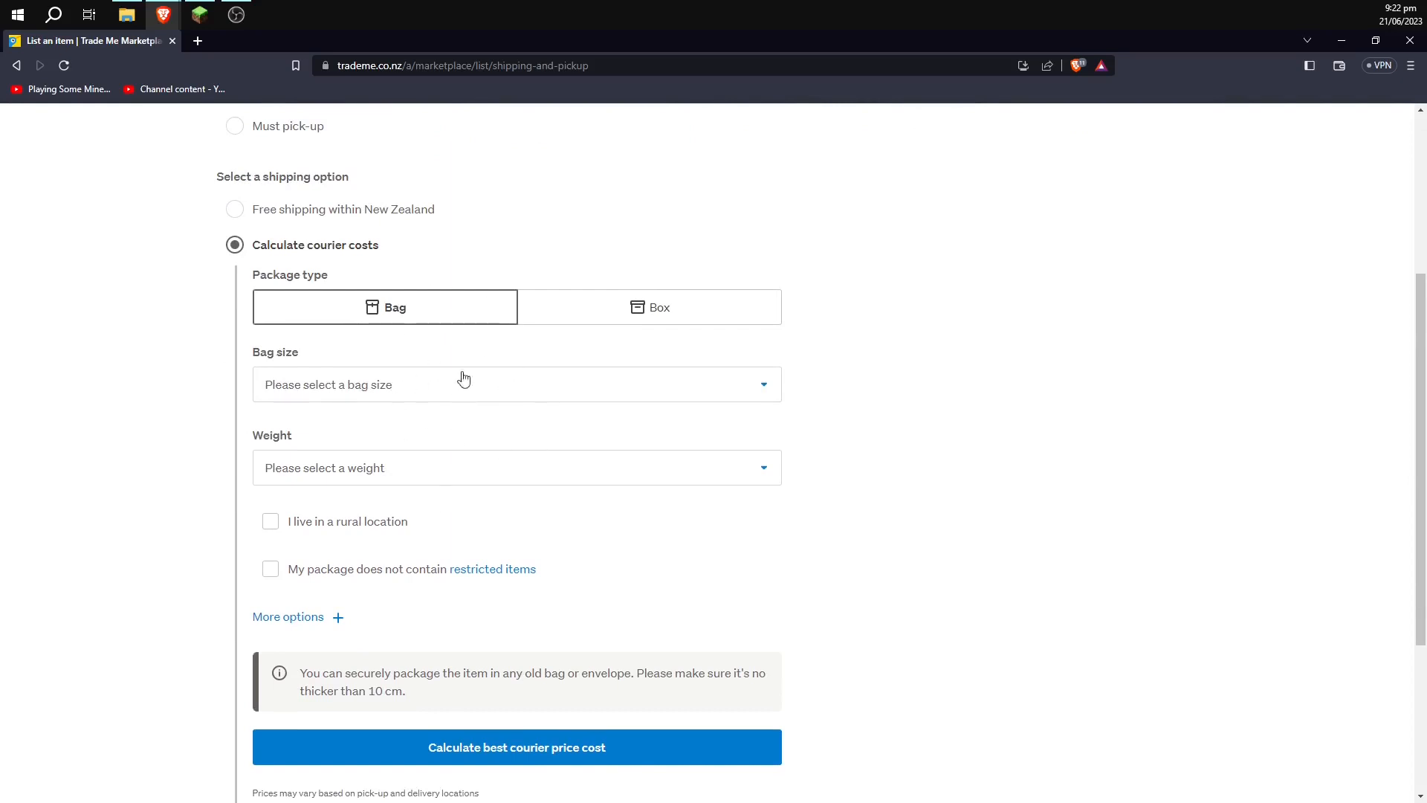
{"action": "scroll", "coordinate": [461, 442], "scroll_direction": "down", "scroll_amount": 3}
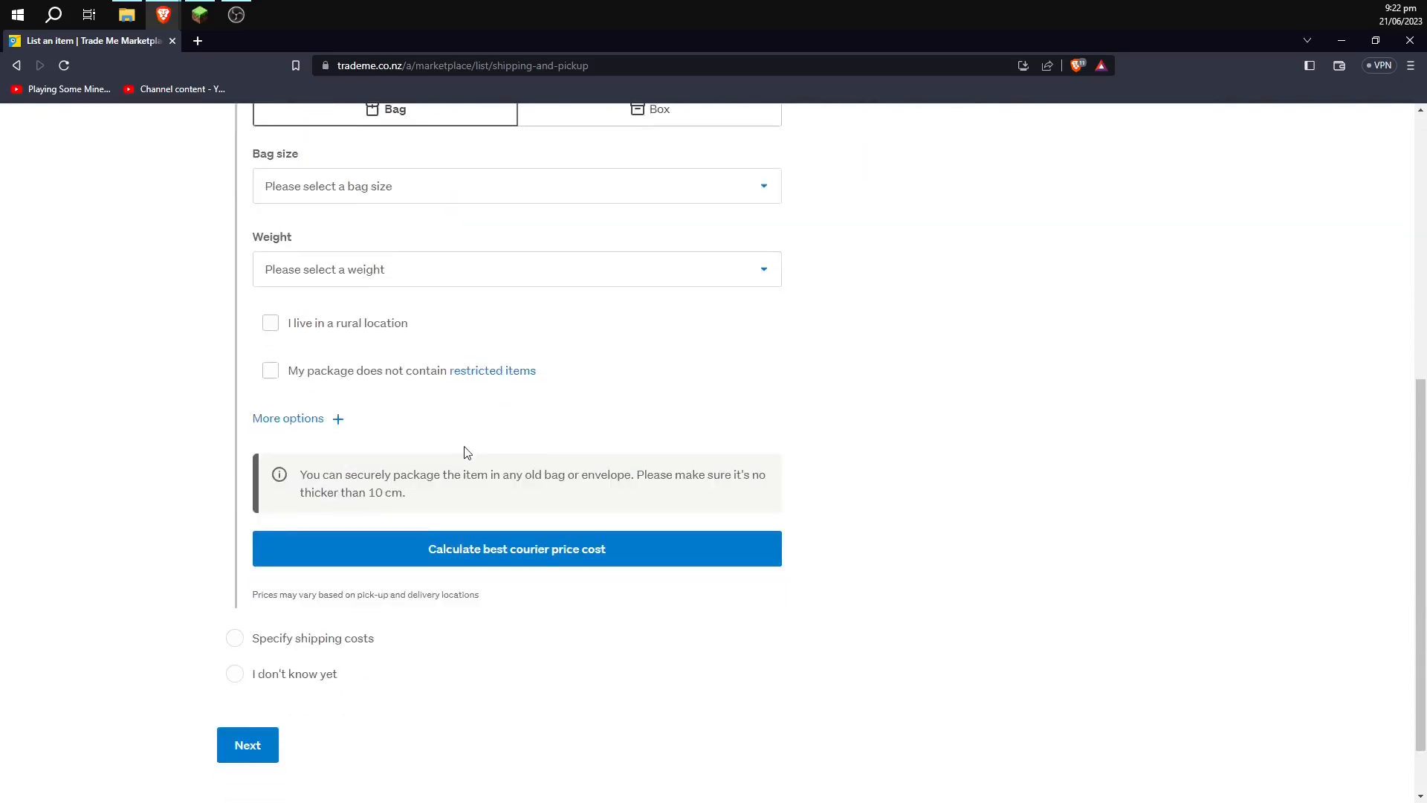
{"action": "scroll", "coordinate": [466, 409], "scroll_direction": "up", "scroll_amount": 4}
{"action": "scroll", "coordinate": [465, 366], "scroll_direction": "down", "scroll_amount": 3}
{"action": "scroll", "coordinate": [617, 320], "scroll_direction": "up", "scroll_amount": 2}
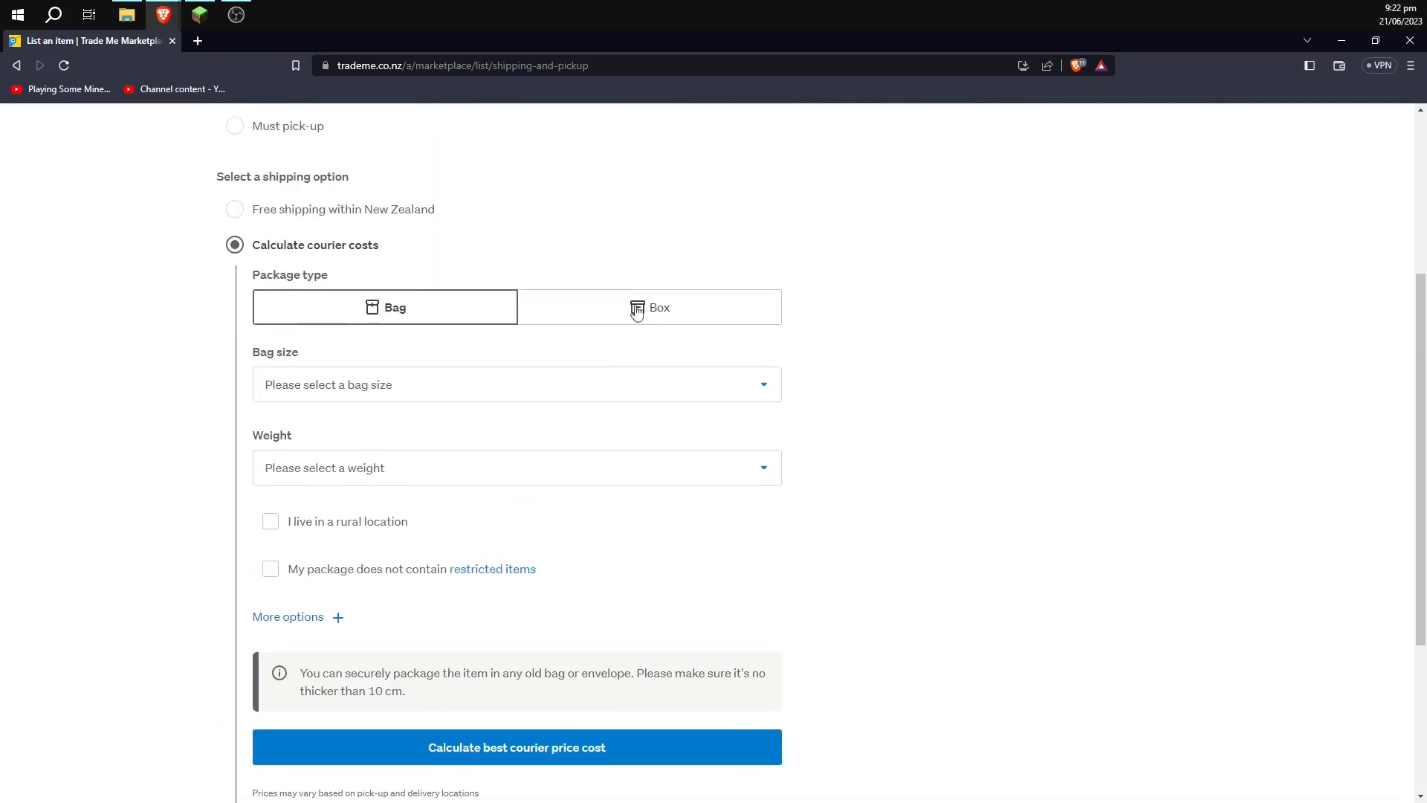
{"action": "left_click", "coordinate": [637, 310]}
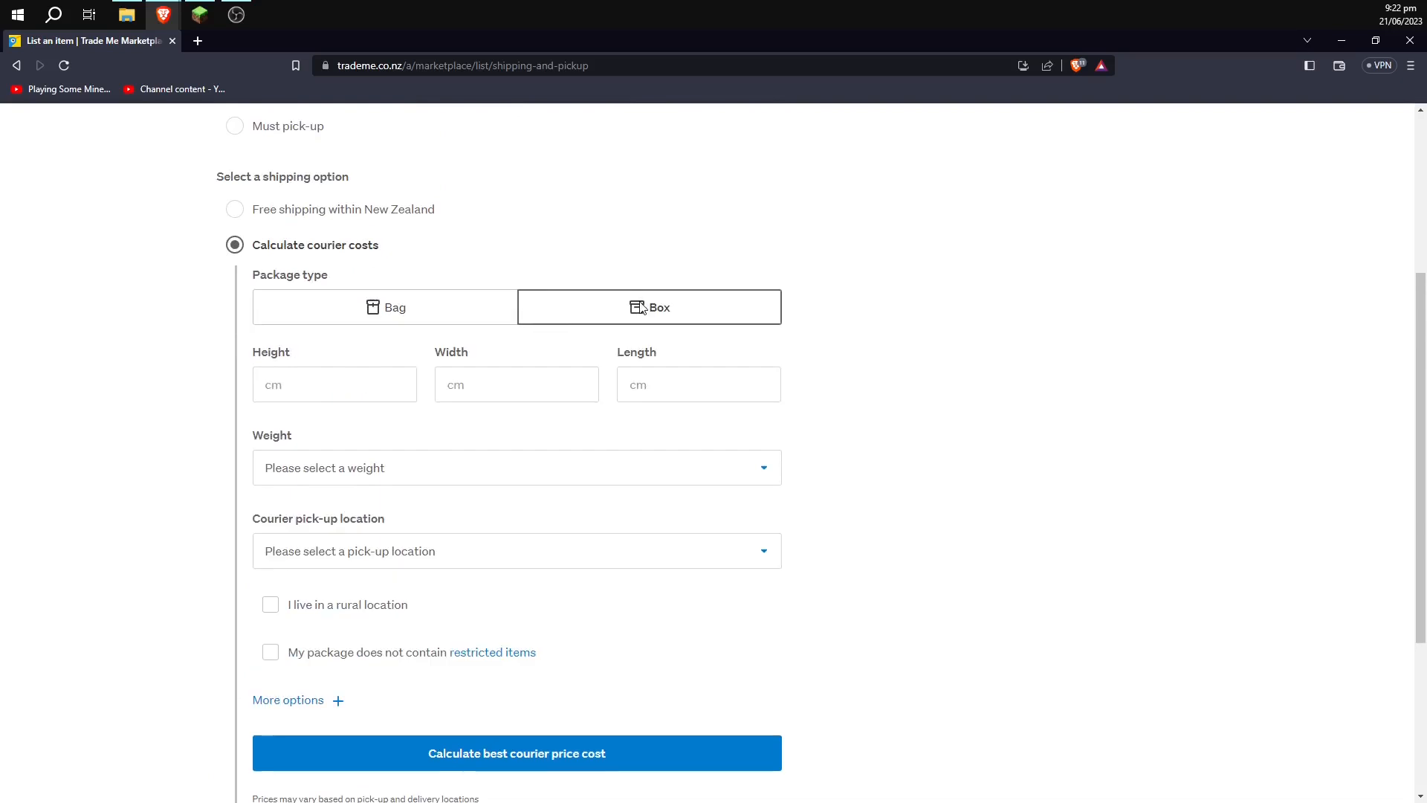
{"action": "left_click", "coordinate": [427, 315]}
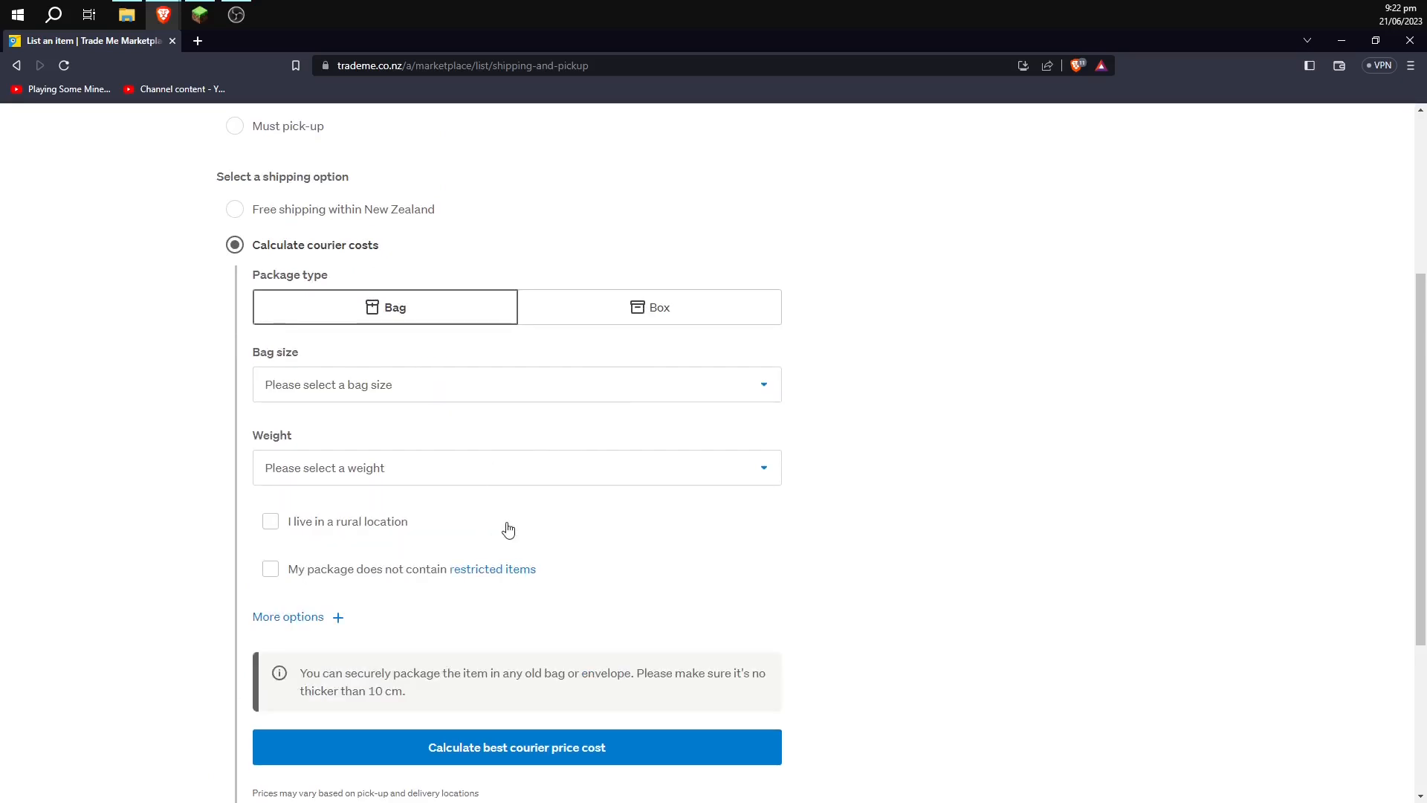
{"action": "scroll", "coordinate": [634, 462], "scroll_direction": "down", "scroll_amount": 1}
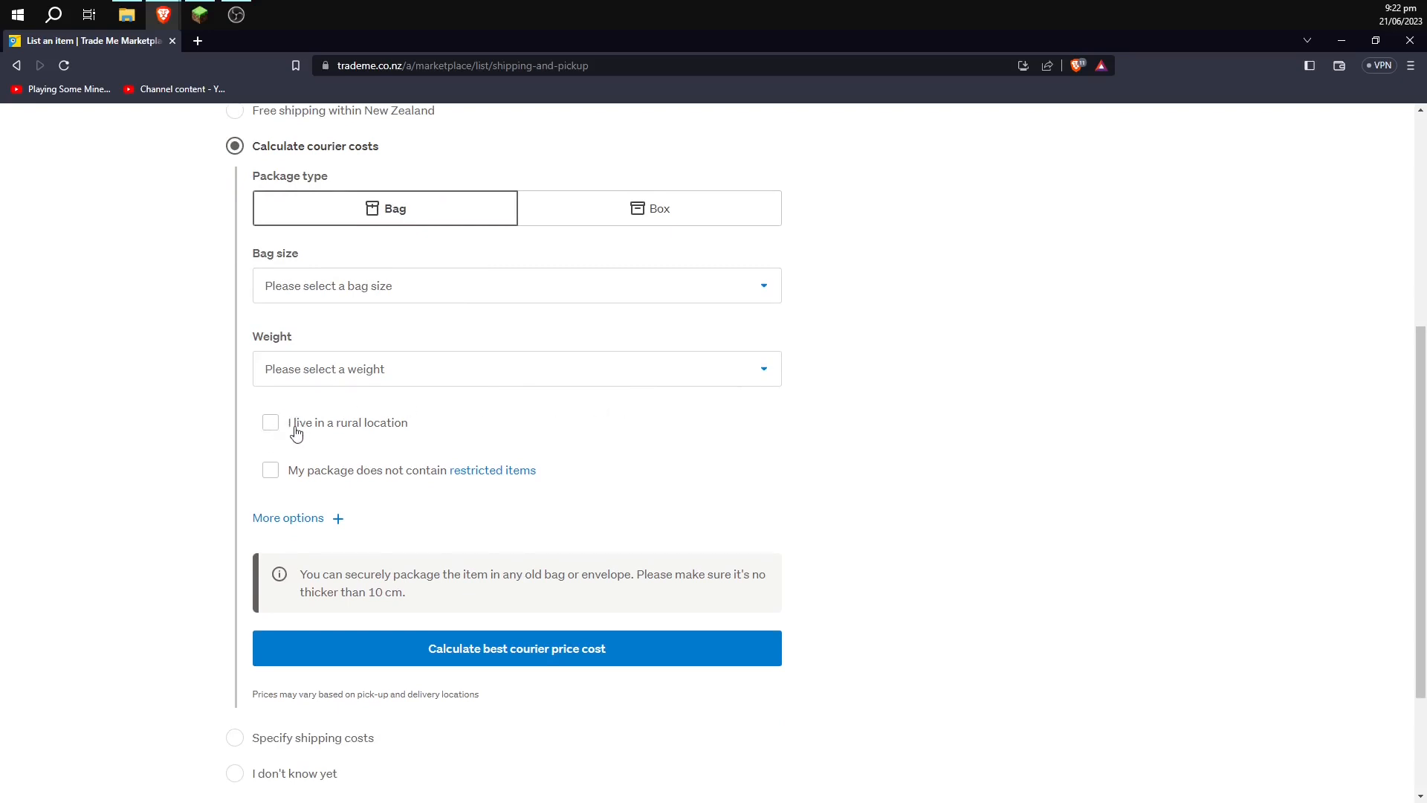
{"action": "scroll", "coordinate": [431, 451], "scroll_direction": "down", "scroll_amount": 2}
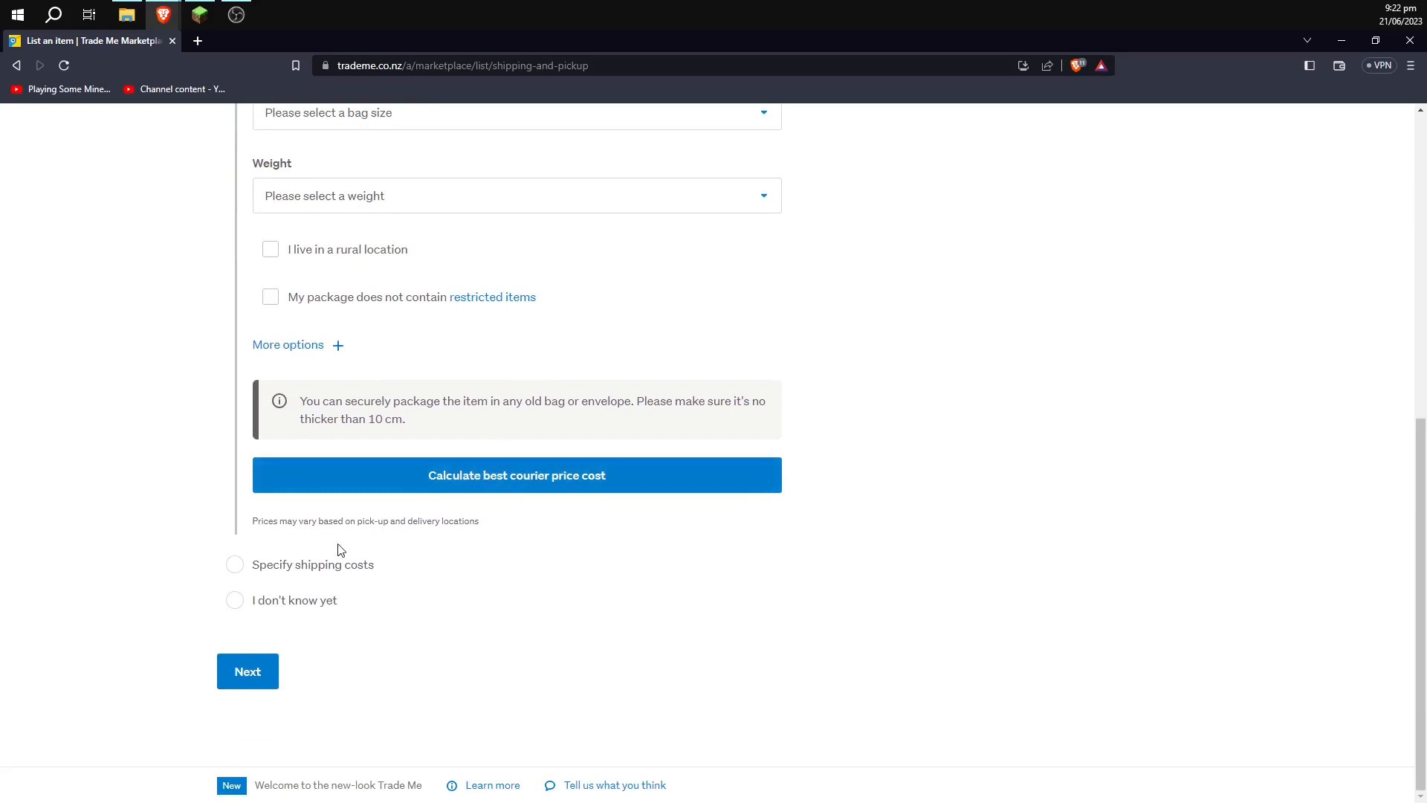
Step: Specify a shipping cost of $10.40 with the description "Anywhere in New Zealand" and continue to the promotion stage
{"action": "left_click", "coordinate": [235, 566]}
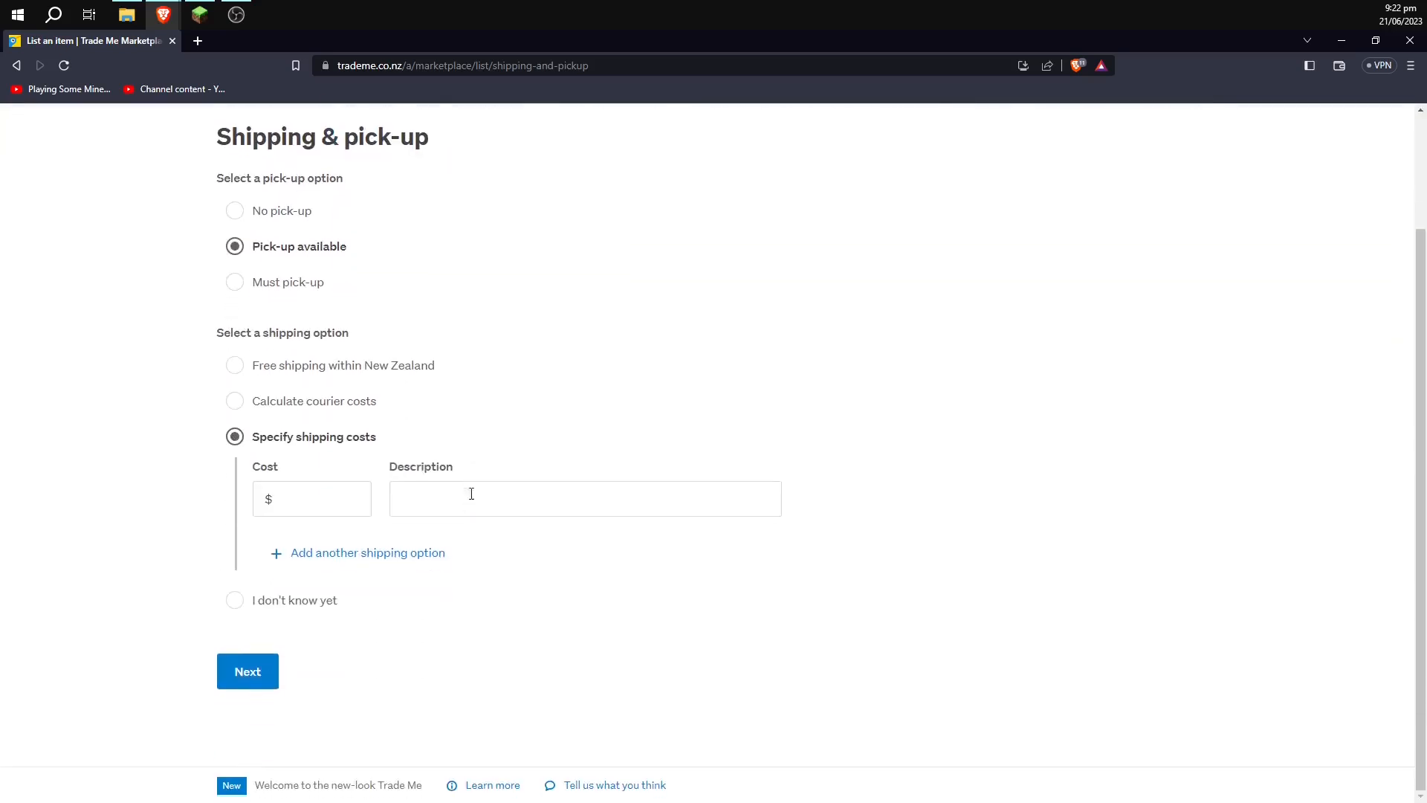
{"action": "left_click", "coordinate": [333, 496]}
{"action": "type", "text": "10.40"}
{"action": "left_click", "coordinate": [439, 503]}
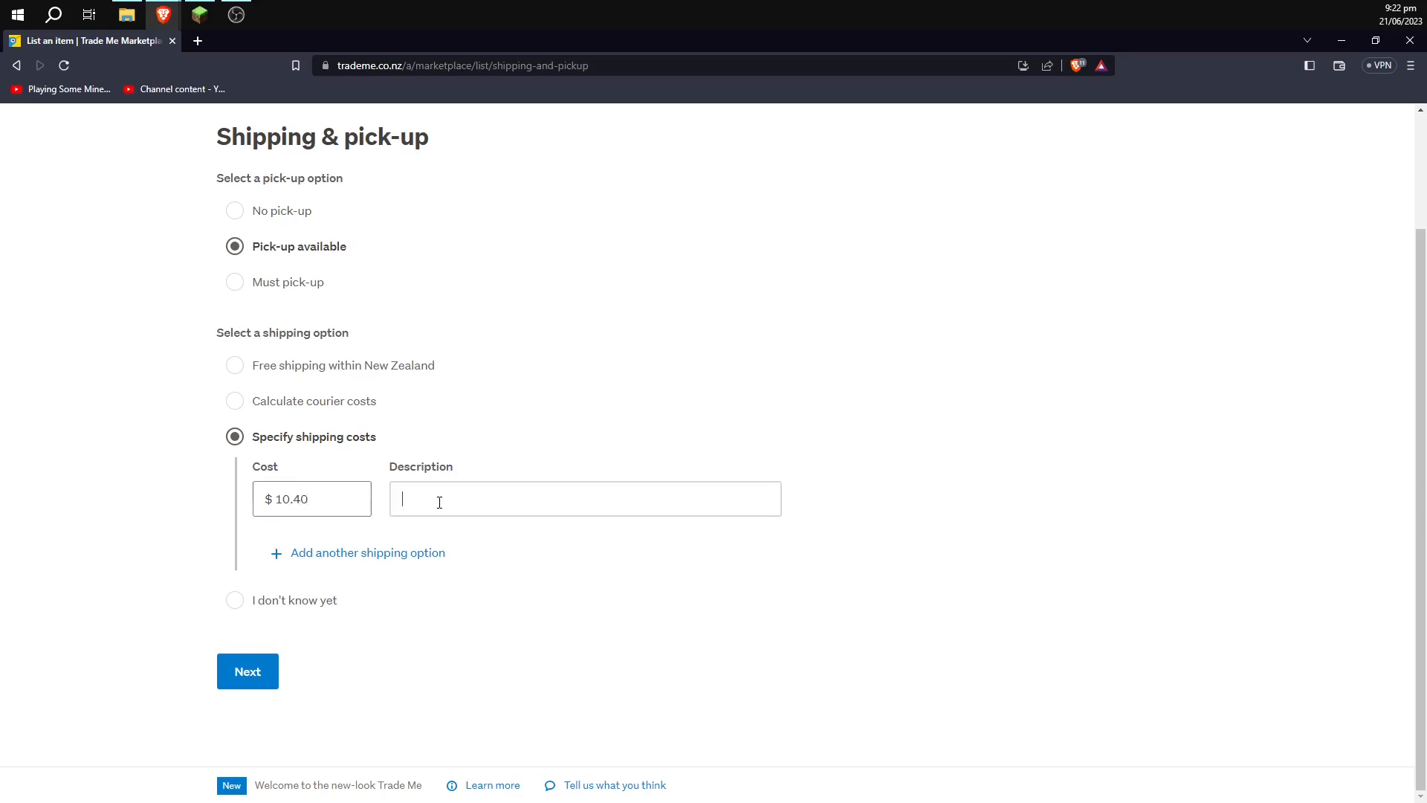
{"action": "type", "text": "Anyw"}
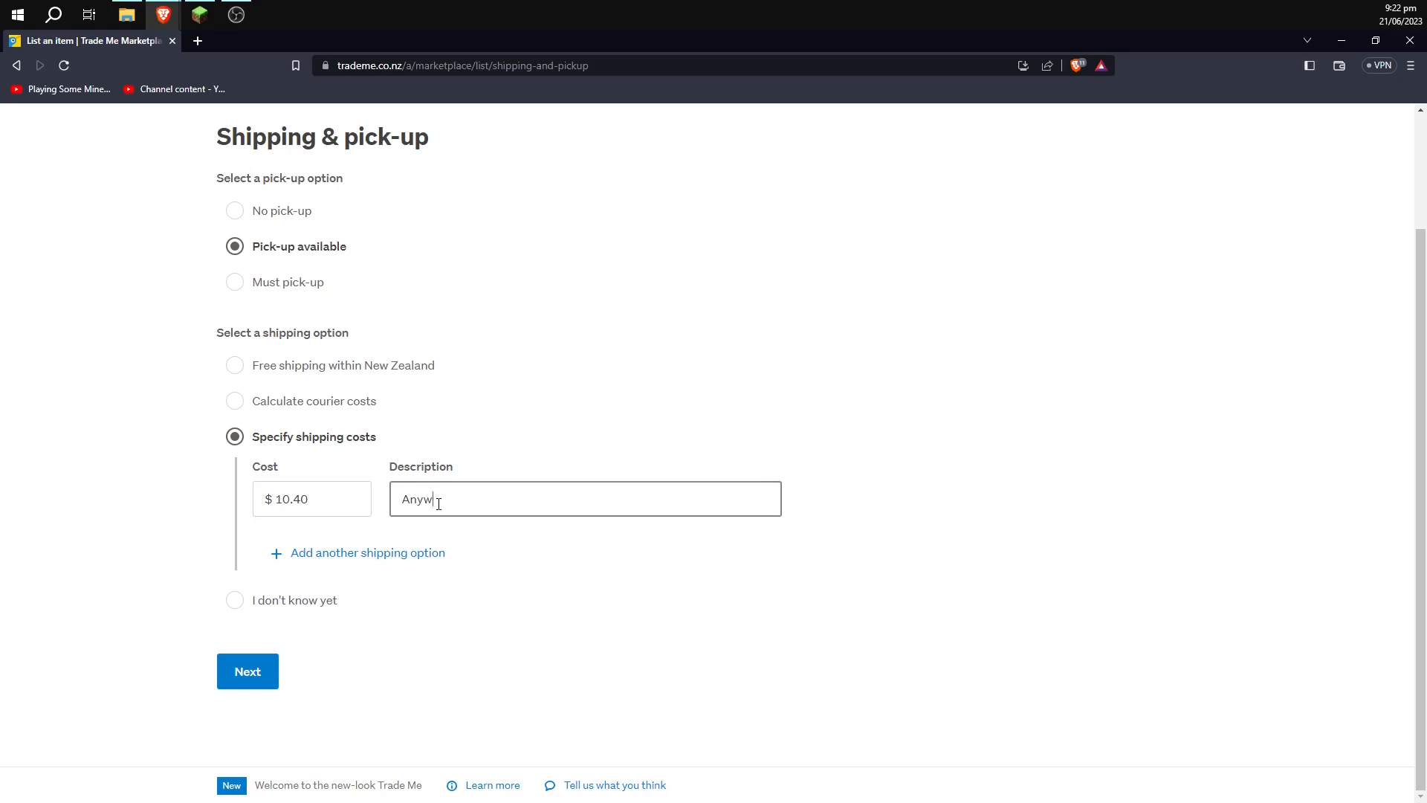
{"action": "type", "text": "here in New Zealand"}
{"action": "left_click", "coordinate": [322, 502]}
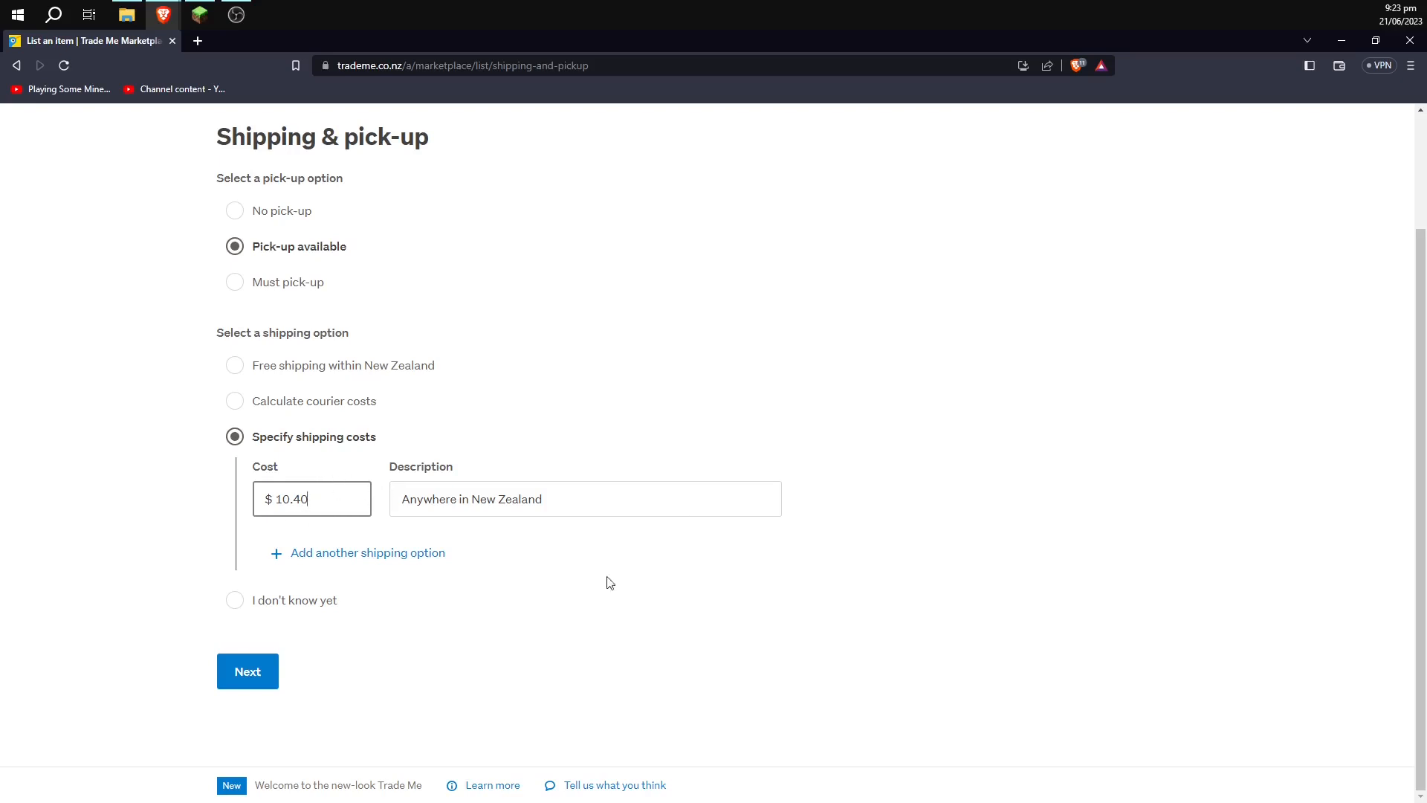
{"action": "left_click", "coordinate": [257, 675]}
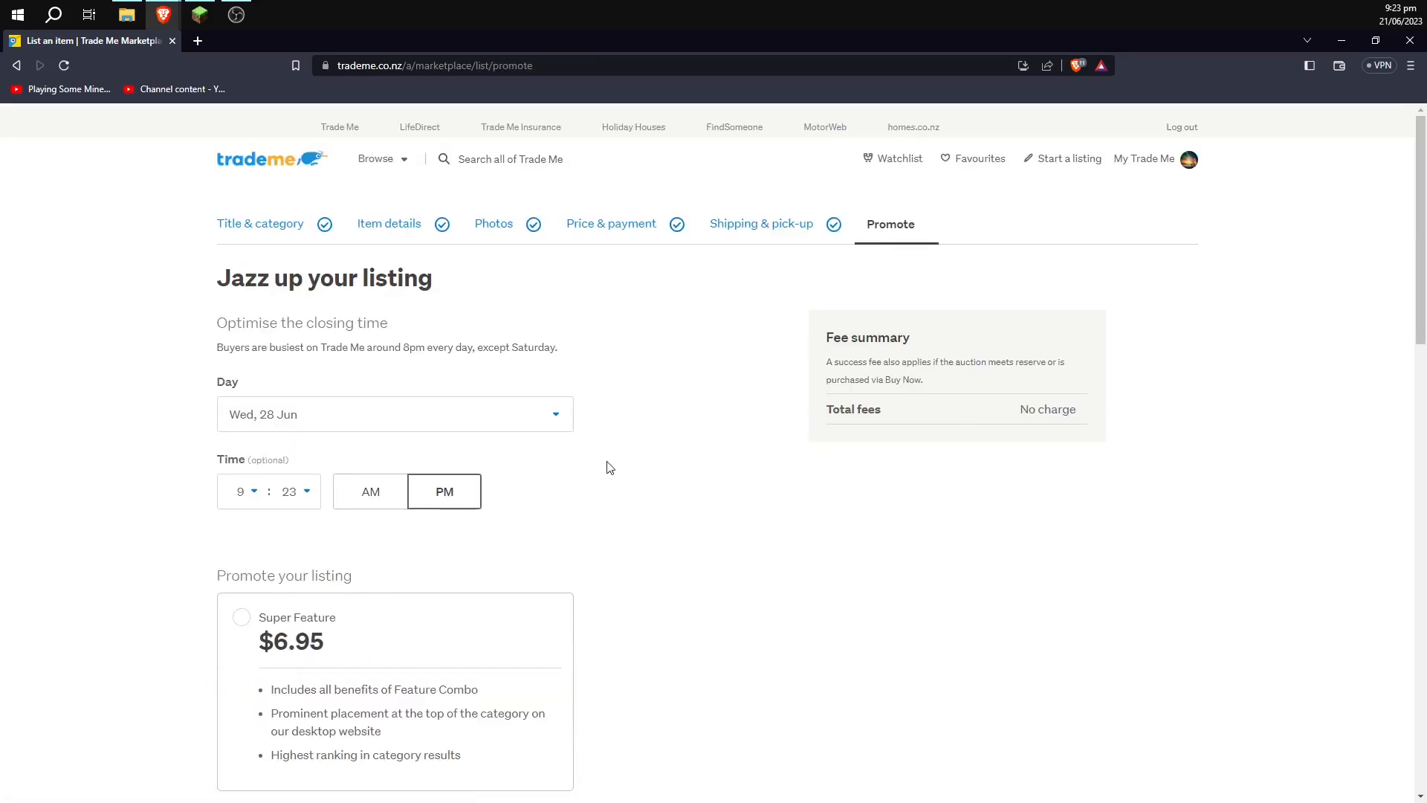
Step: Choose Wed, 28 Jun as the listing's closing day
{"action": "left_click", "coordinate": [320, 407]}
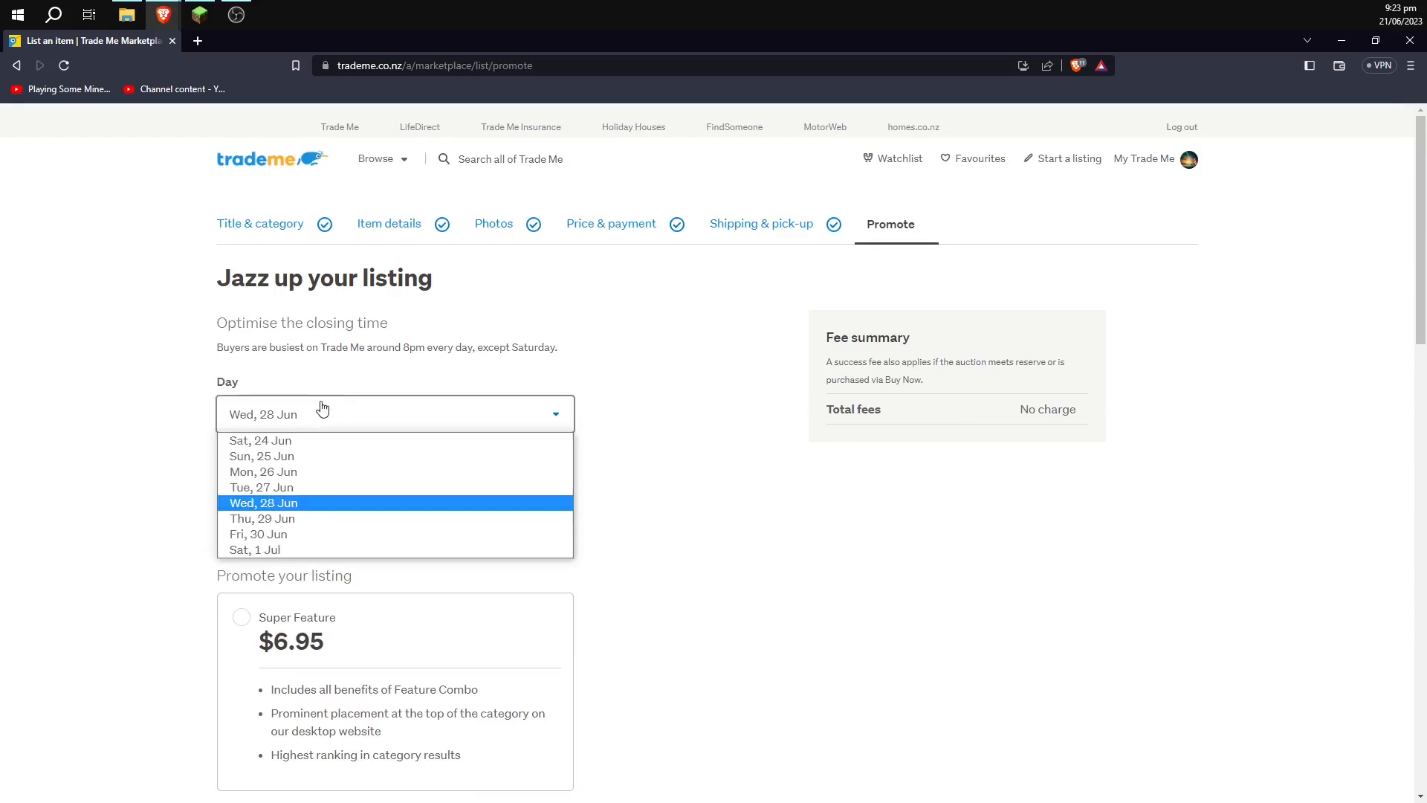
{"action": "left_click", "coordinate": [282, 506]}
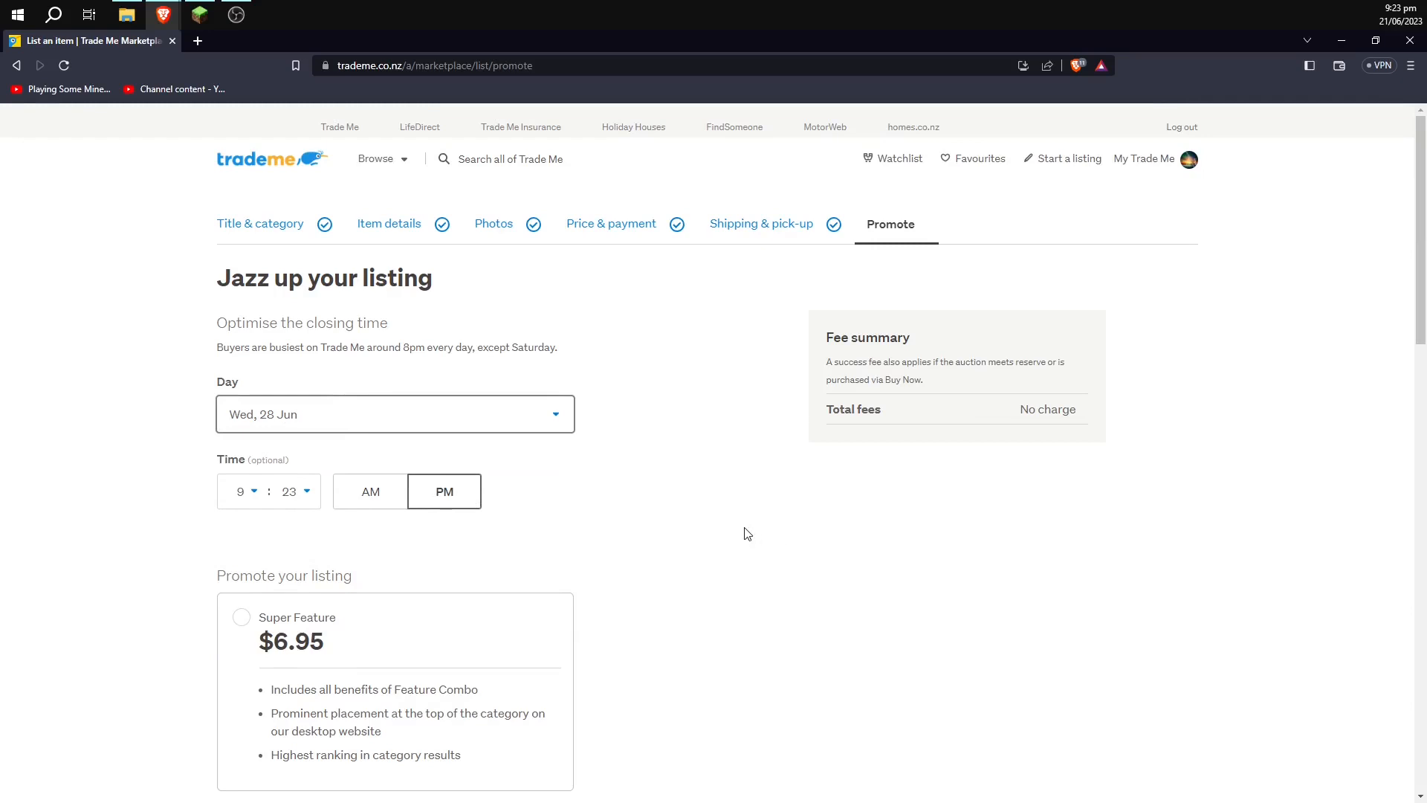
{"action": "scroll", "coordinate": [640, 415], "scroll_direction": "down", "scroll_amount": 2}
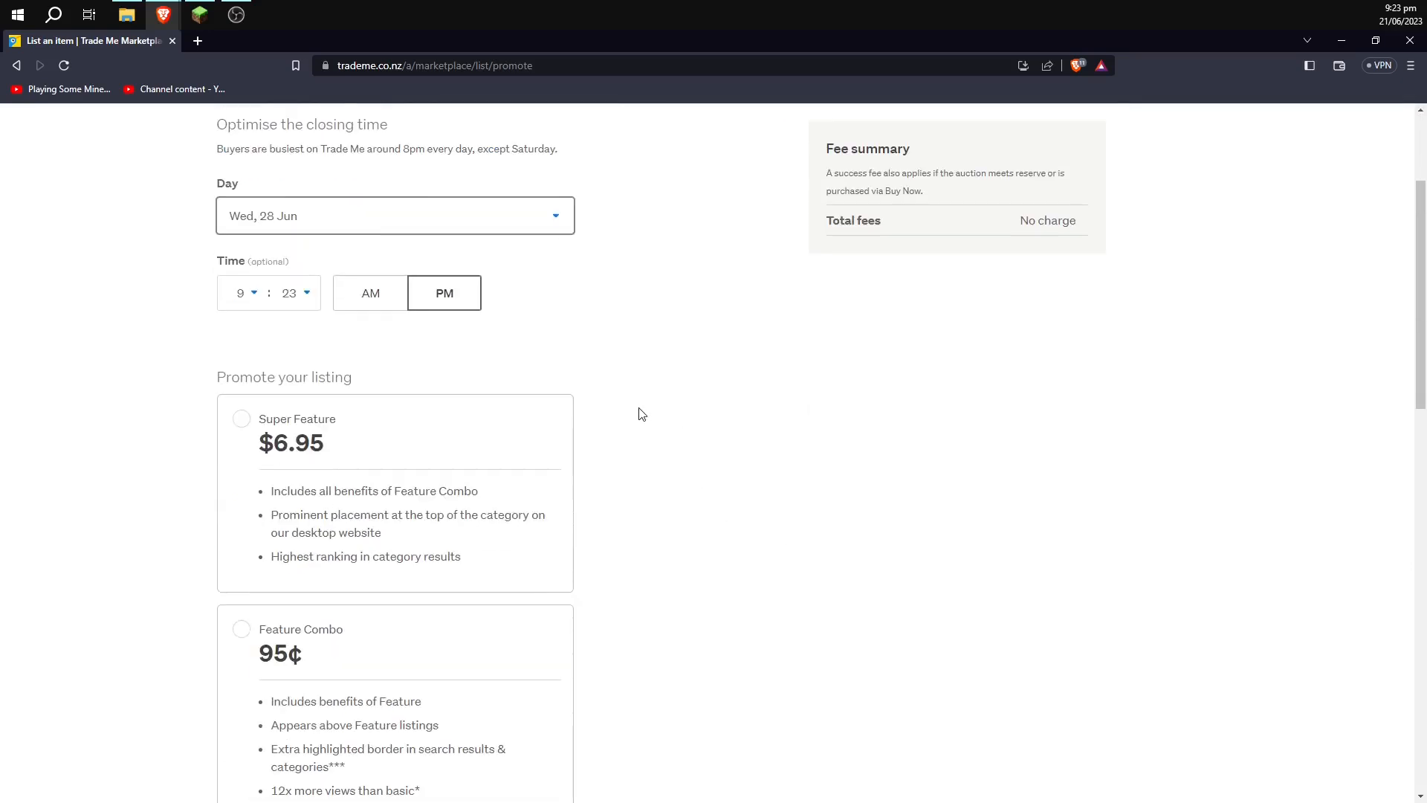
Step: Examine the promotion packages from Super Feature to Basic and the options for donating the rounded-up success fee
{"action": "scroll", "coordinate": [366, 443], "scroll_direction": "down", "scroll_amount": 1}
{"action": "scroll", "coordinate": [364, 434], "scroll_direction": "down", "scroll_amount": 5}
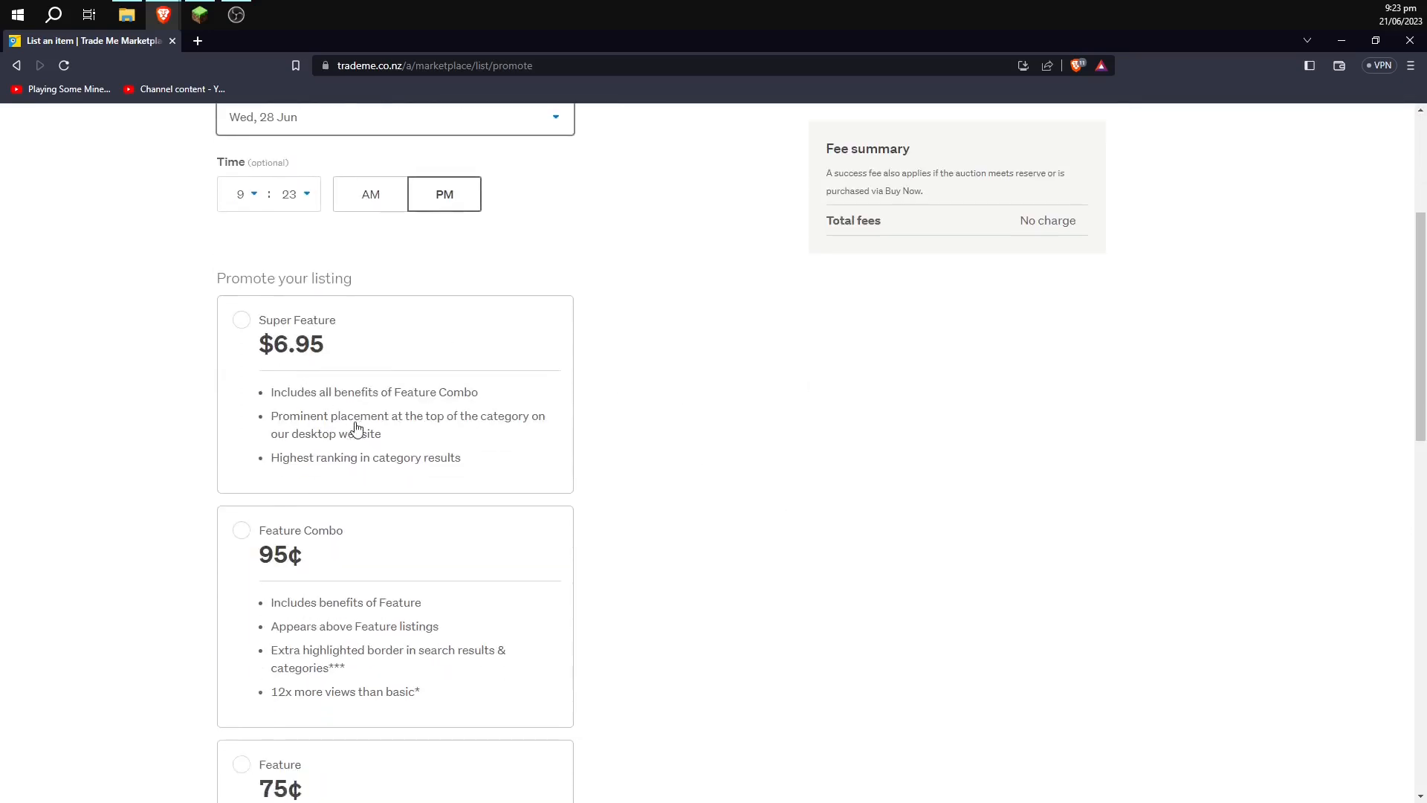
{"action": "scroll", "coordinate": [364, 424], "scroll_direction": "down", "scroll_amount": 4}
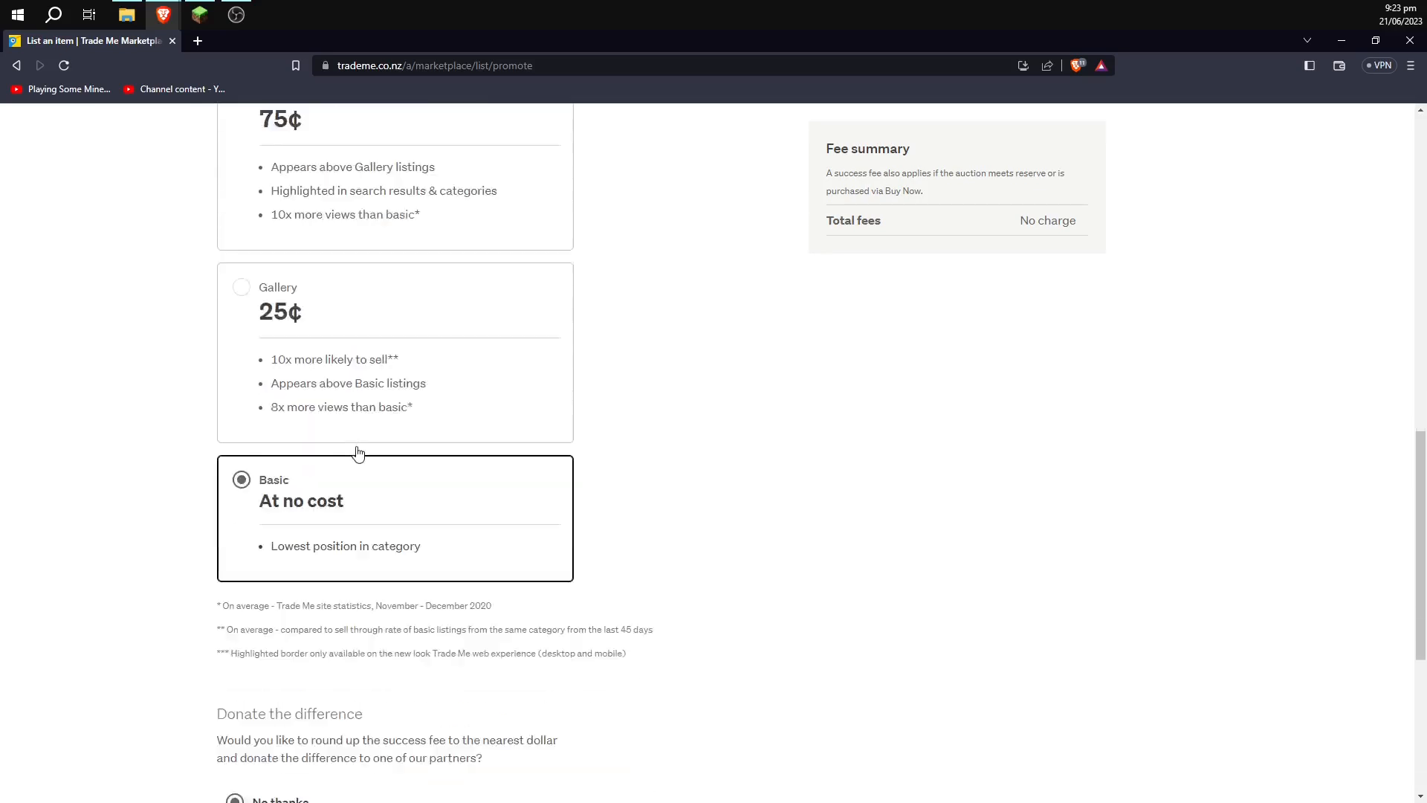
{"action": "scroll", "coordinate": [357, 453], "scroll_direction": "up", "scroll_amount": 9}
{"action": "scroll", "coordinate": [370, 516], "scroll_direction": "up", "scroll_amount": 2}
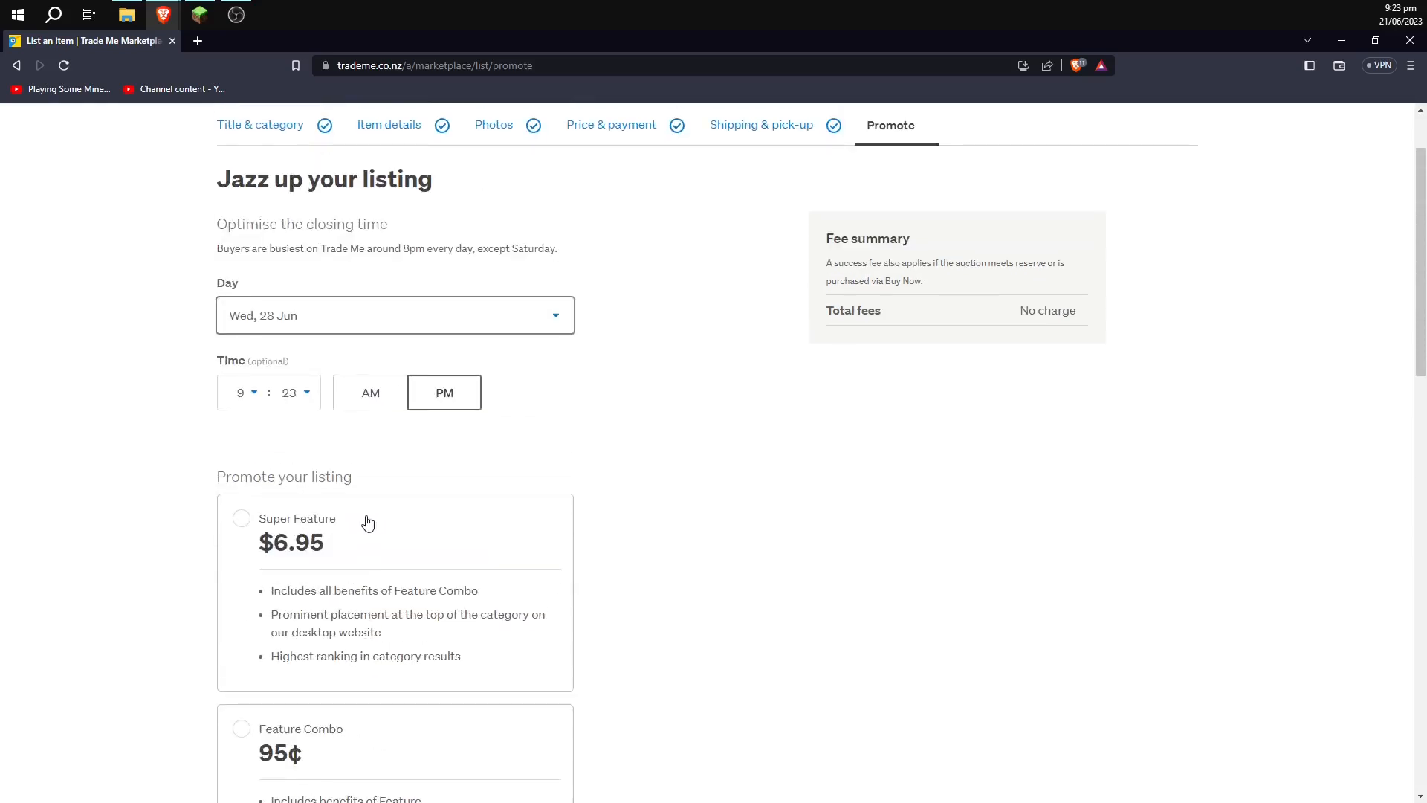
{"action": "scroll", "coordinate": [320, 561], "scroll_direction": "down", "scroll_amount": 5}
{"action": "scroll", "coordinate": [358, 514], "scroll_direction": "up", "scroll_amount": 1}
{"action": "scroll", "coordinate": [358, 514], "scroll_direction": "up", "scroll_amount": 2}
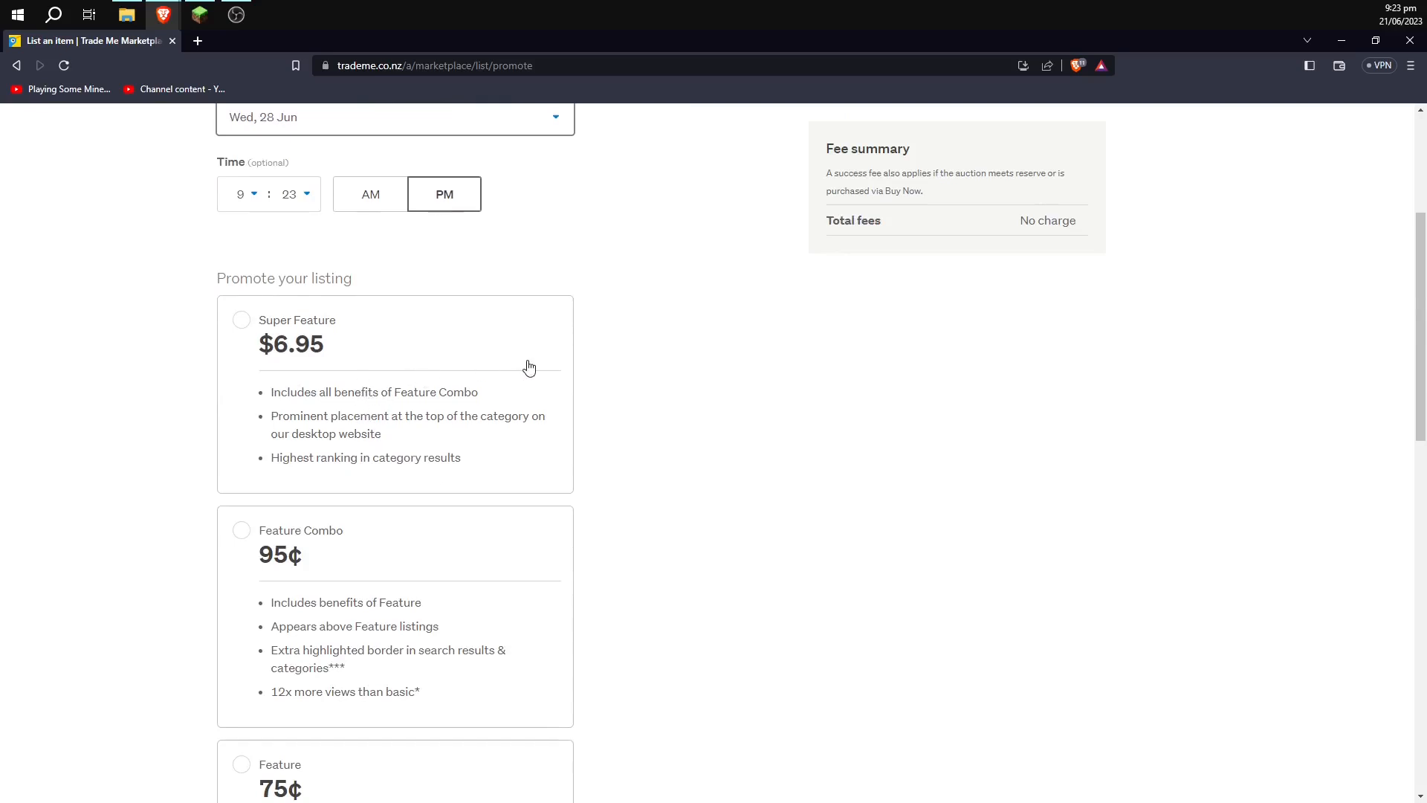
{"action": "scroll", "coordinate": [527, 364], "scroll_direction": "down", "scroll_amount": 8}
{"action": "scroll", "coordinate": [510, 461], "scroll_direction": "down", "scroll_amount": 1}
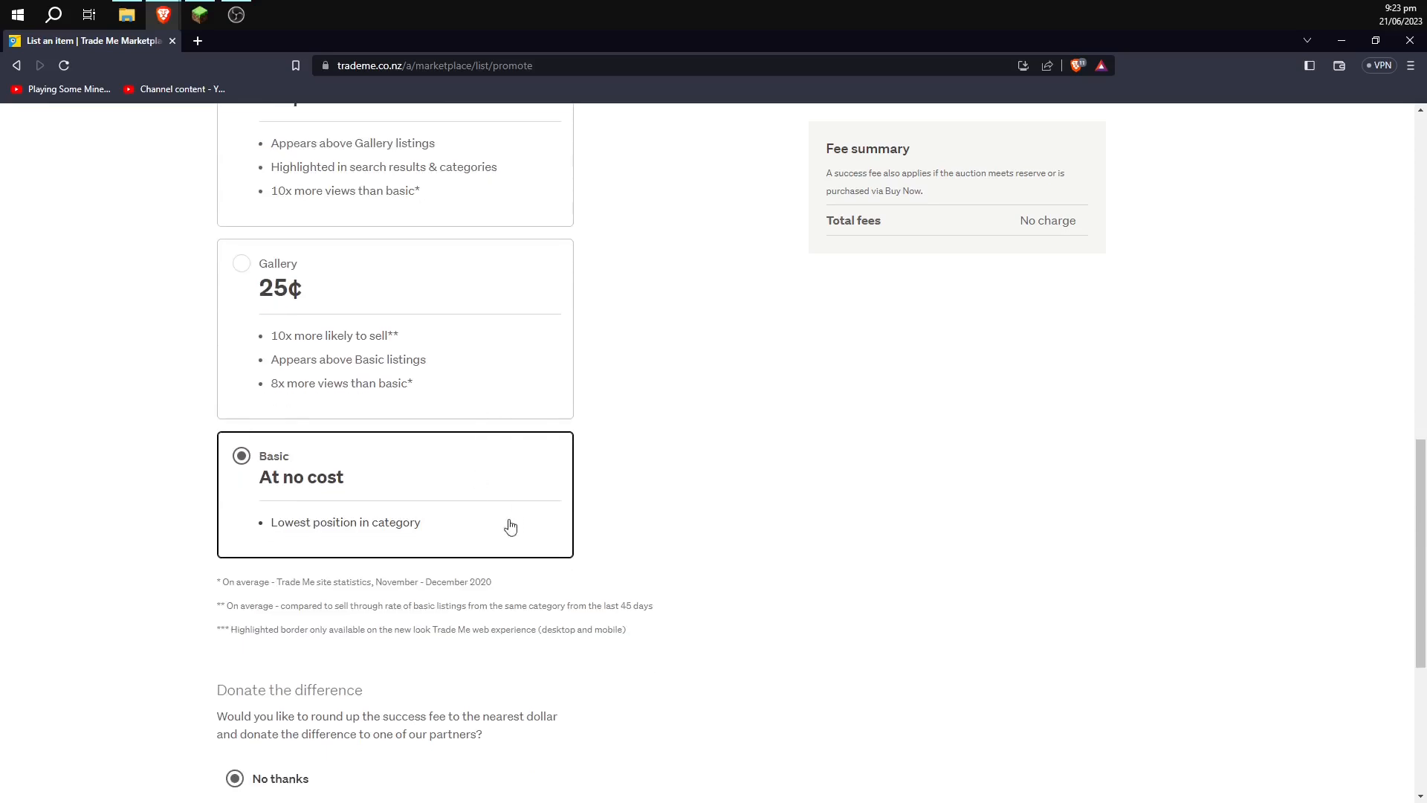
{"action": "scroll", "coordinate": [394, 498], "scroll_direction": "down", "scroll_amount": 1}
{"action": "scroll", "coordinate": [418, 512], "scroll_direction": "down", "scroll_amount": 5}
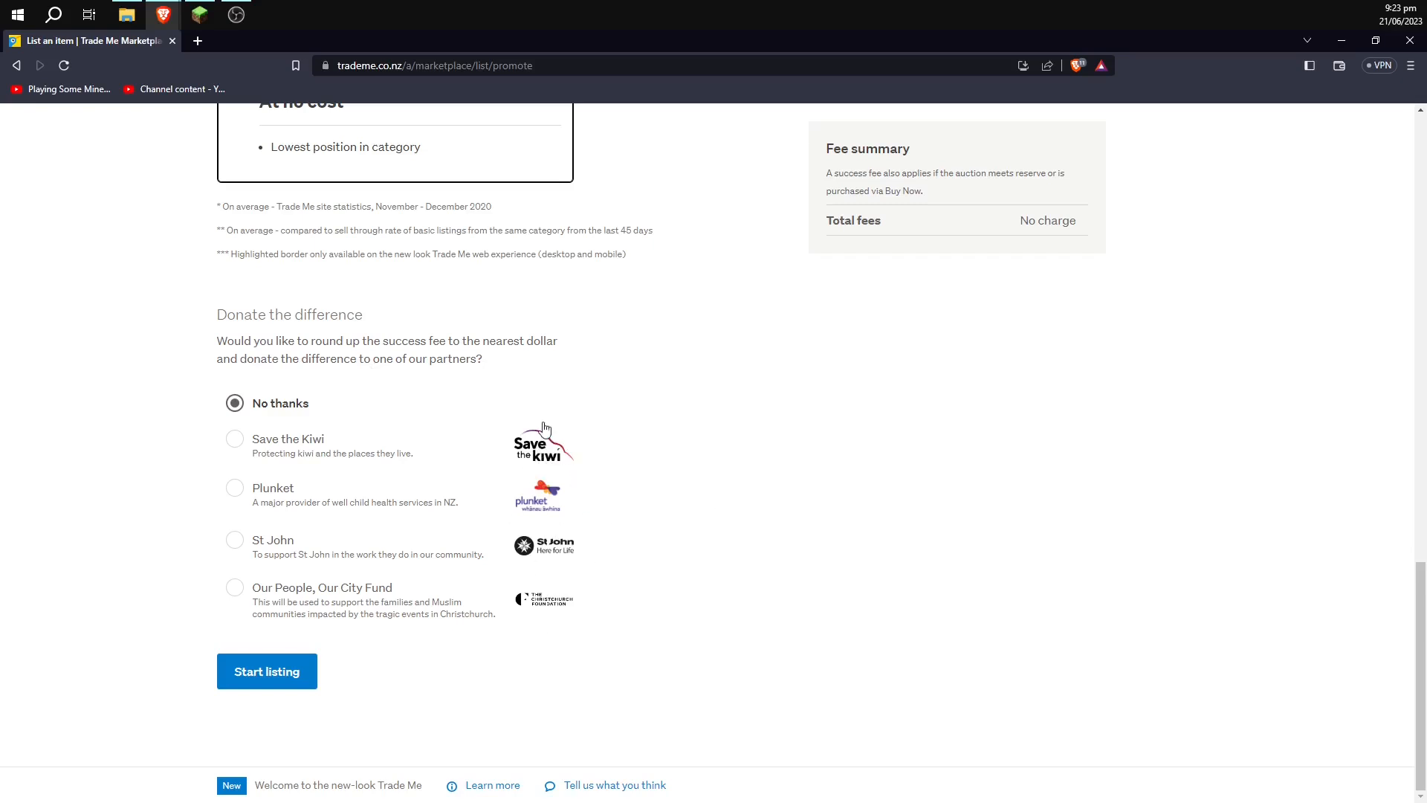
{"action": "left_click", "coordinate": [268, 670]}
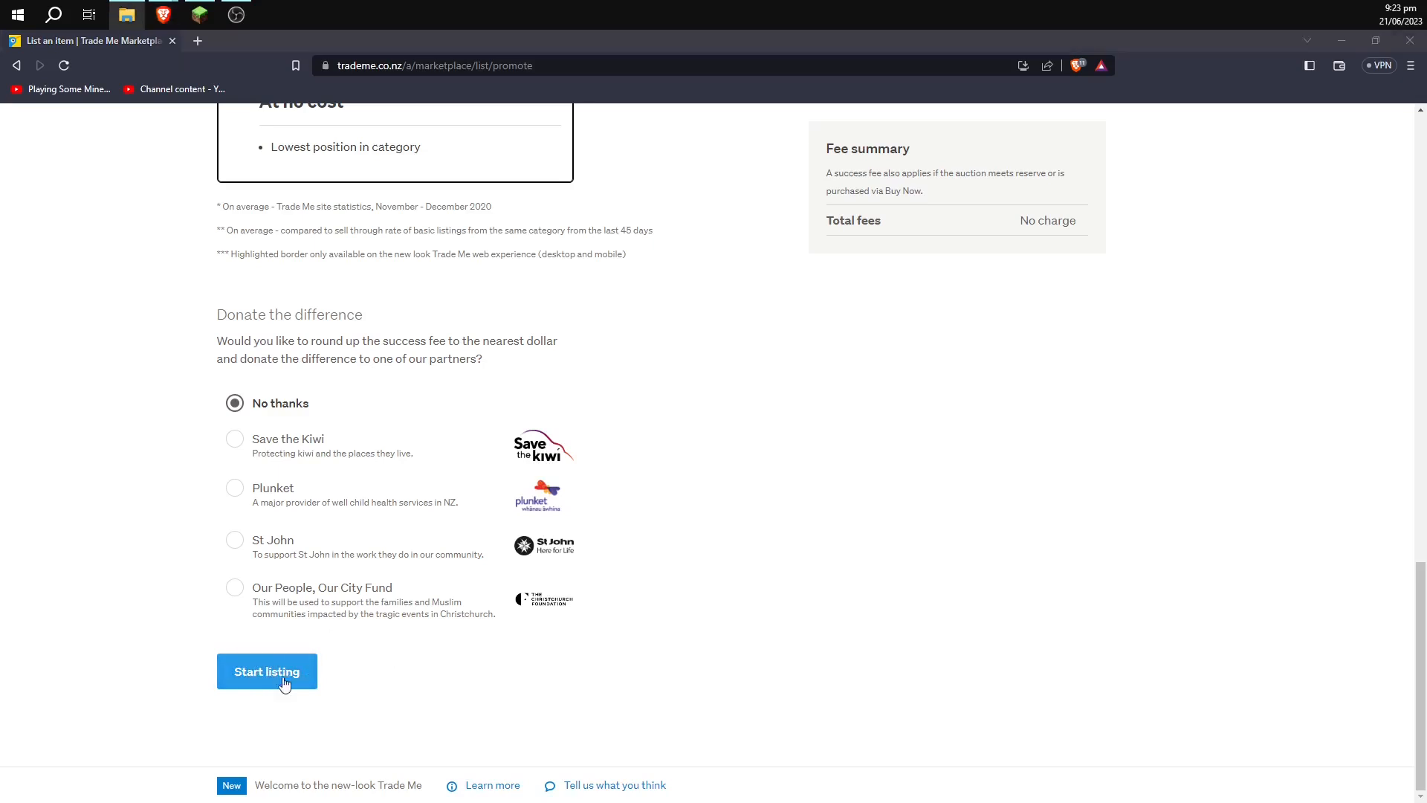
Step: Return to the draft's title and category stage and clear the listing title
{"action": "scroll", "coordinate": [643, 712], "scroll_direction": "up", "scroll_amount": 20}
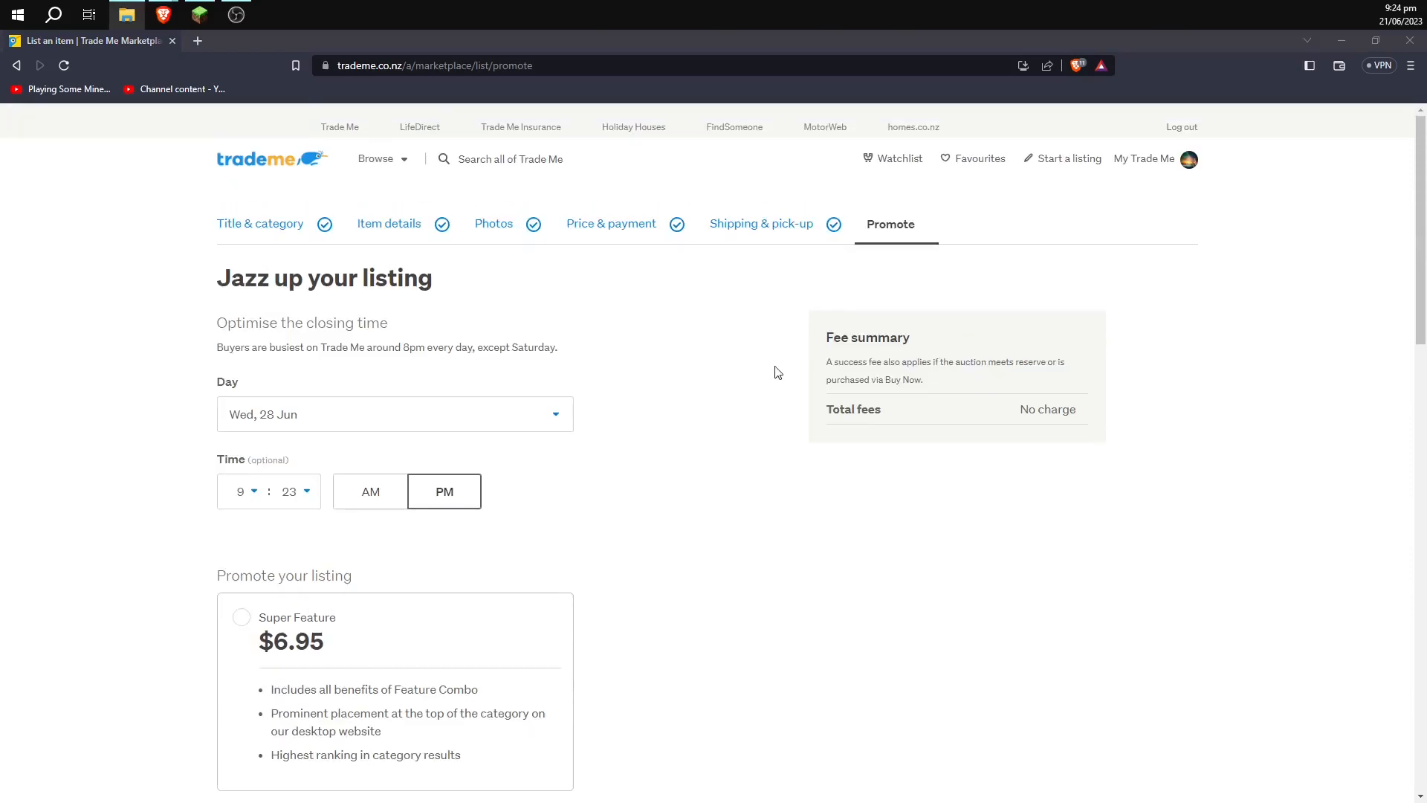
{"action": "left_click", "coordinate": [232, 224]}
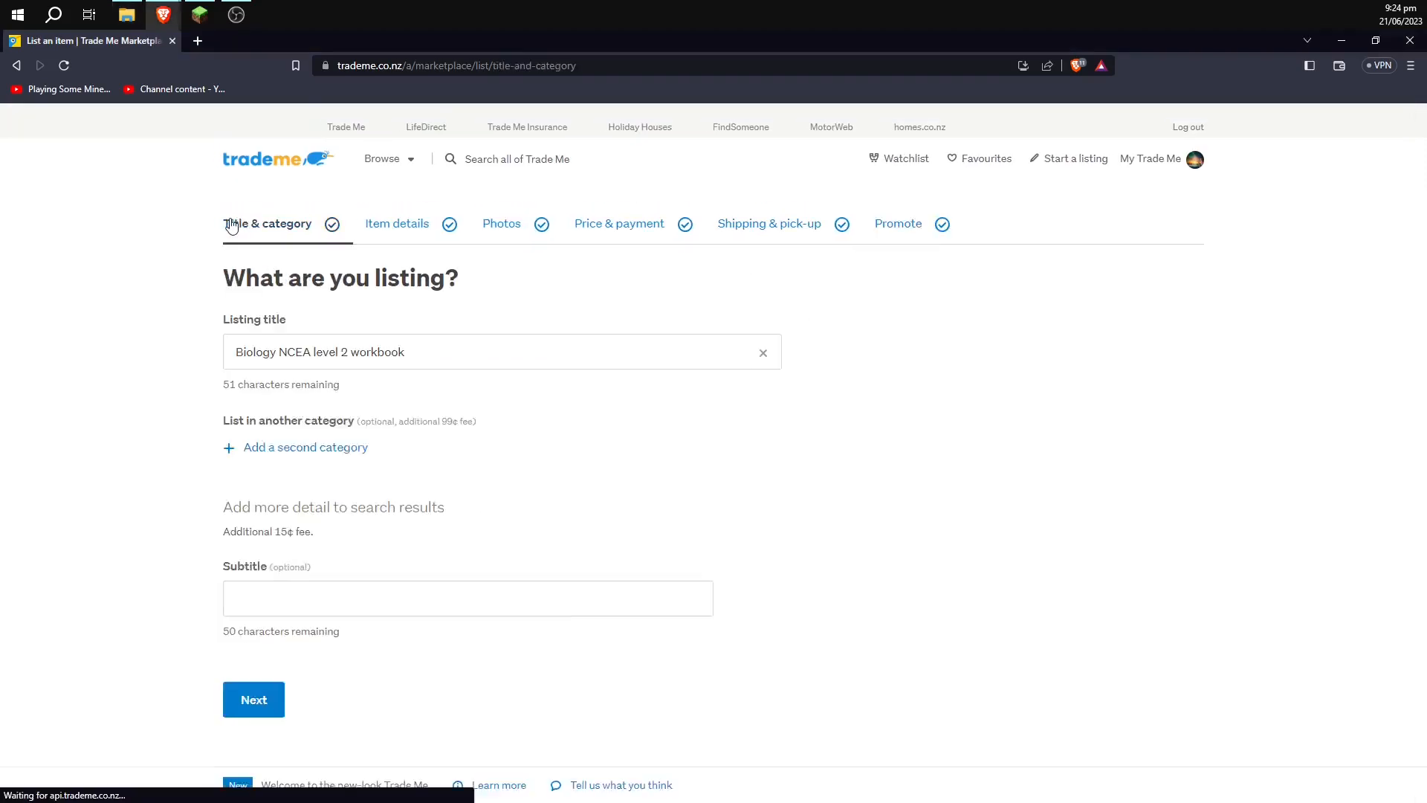
{"action": "triple_click", "coordinate": [559, 353]}
{"action": "key", "text": "BackSpace"}
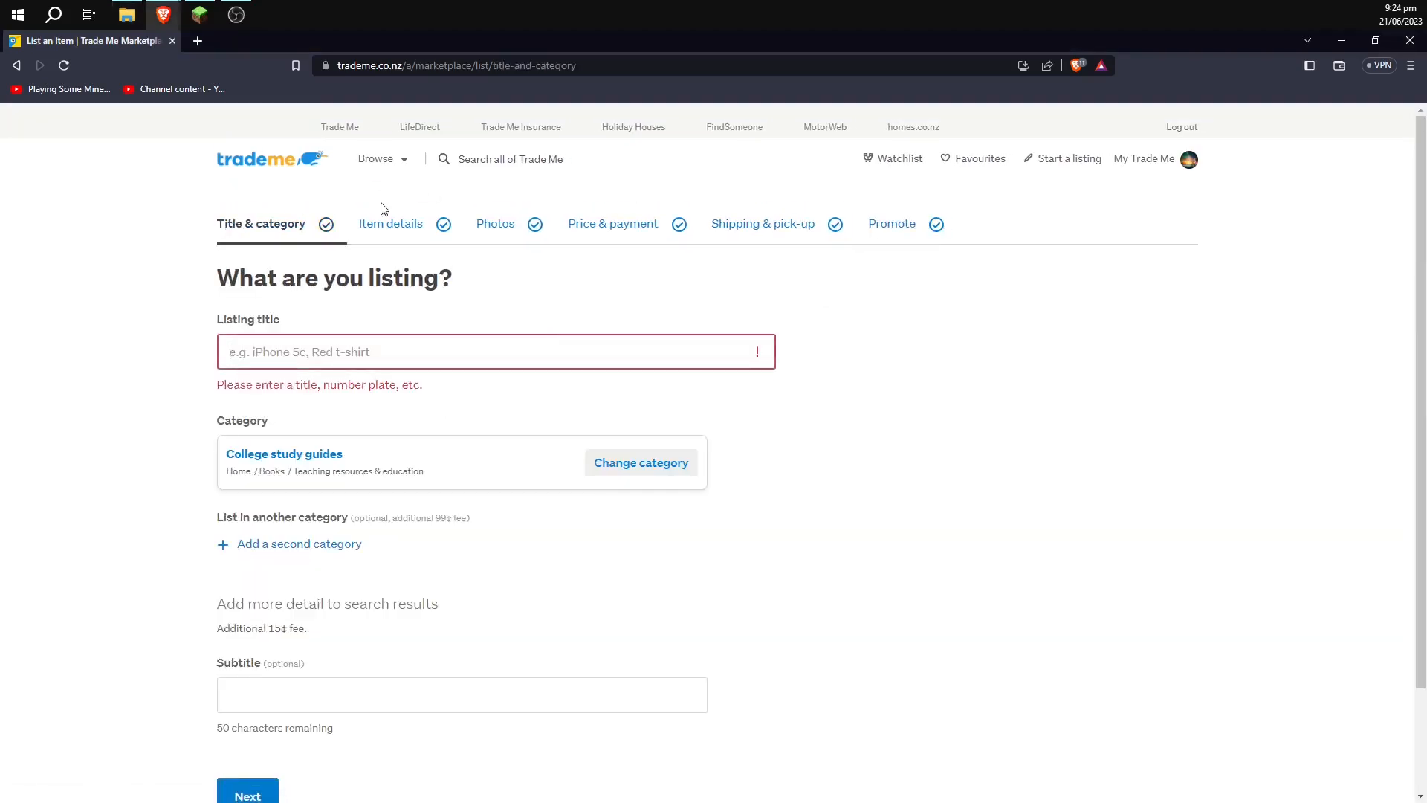
Step: Delete all three uploaded book photos from the draft listing
{"action": "left_click", "coordinate": [391, 224]}
{"action": "left_click", "coordinate": [495, 223]}
{"action": "left_click", "coordinate": [801, 488]}
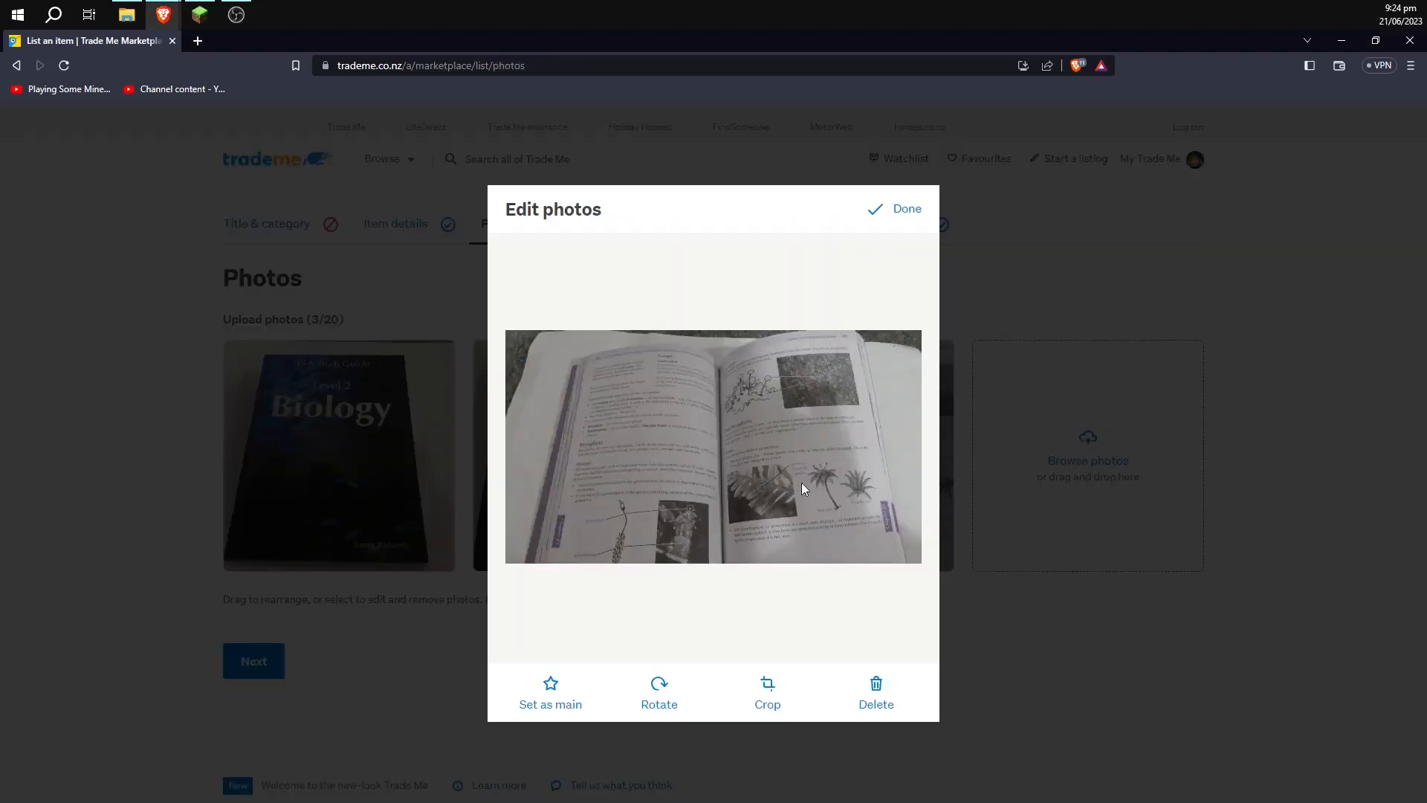
{"action": "left_click", "coordinate": [876, 692]}
{"action": "left_click", "coordinate": [579, 569]}
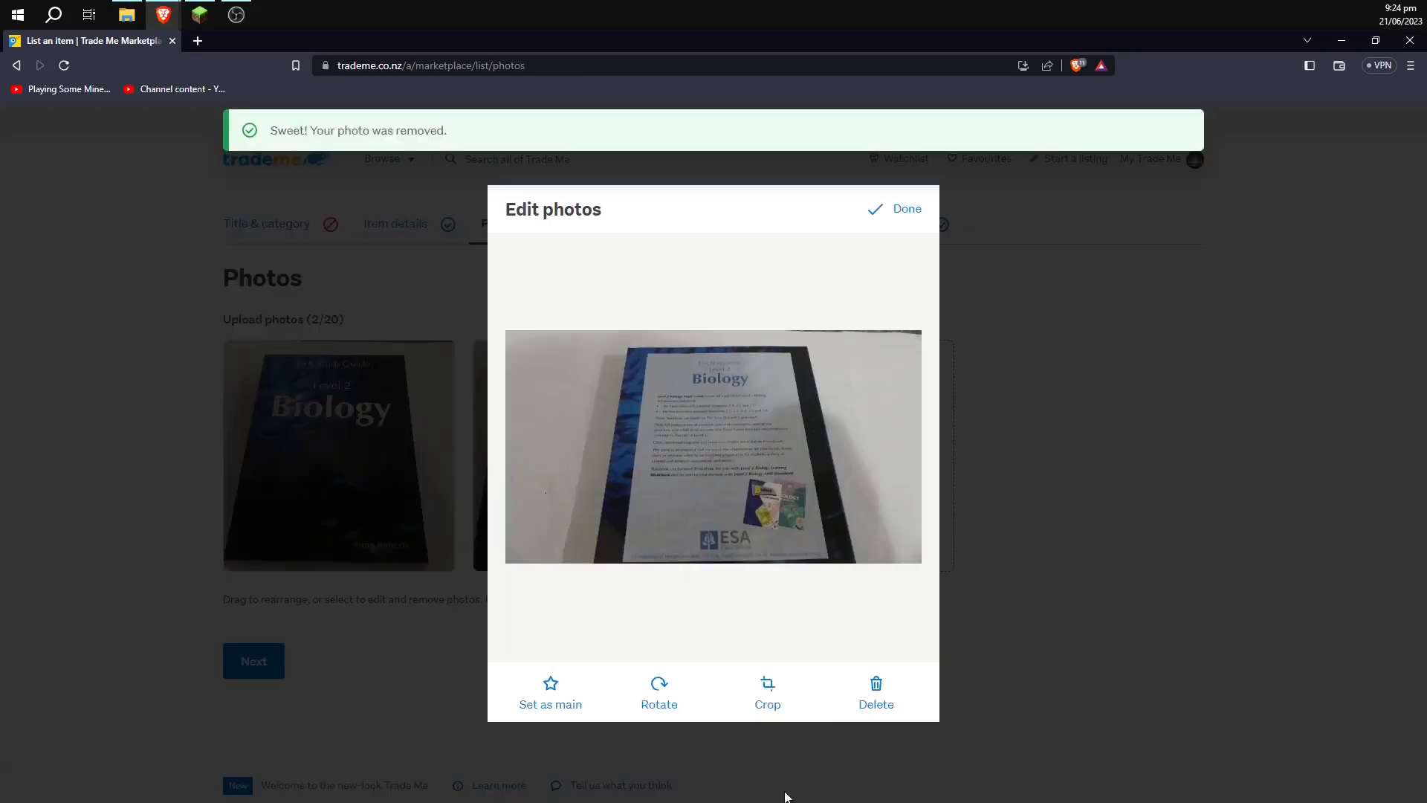
{"action": "left_click", "coordinate": [877, 706]}
{"action": "left_click", "coordinate": [302, 446]}
{"action": "left_click", "coordinate": [889, 699]}
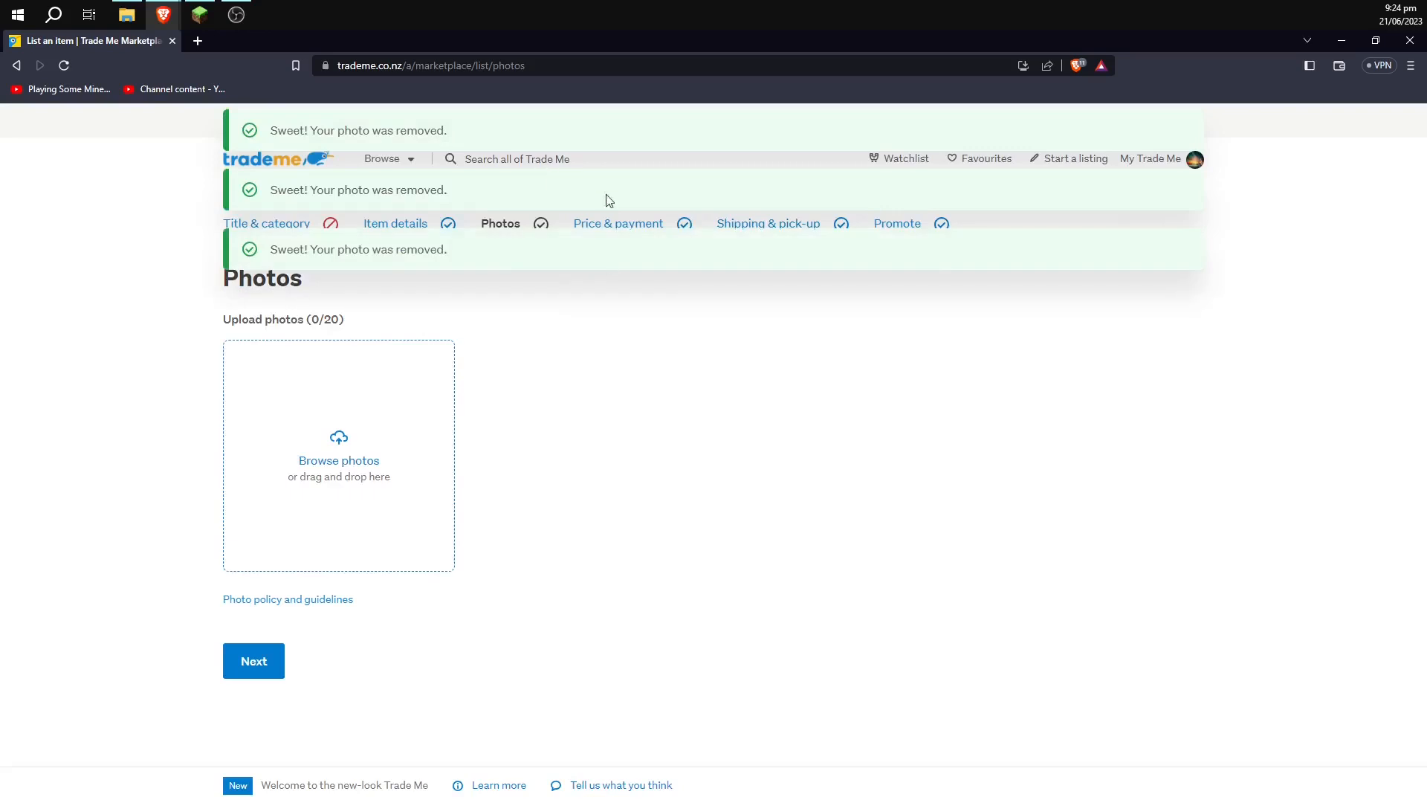
Step: Clear the Buy Now price in the draft's price and payment stage
{"action": "left_click", "coordinate": [631, 236]}
{"action": "left_click", "coordinate": [357, 393]}
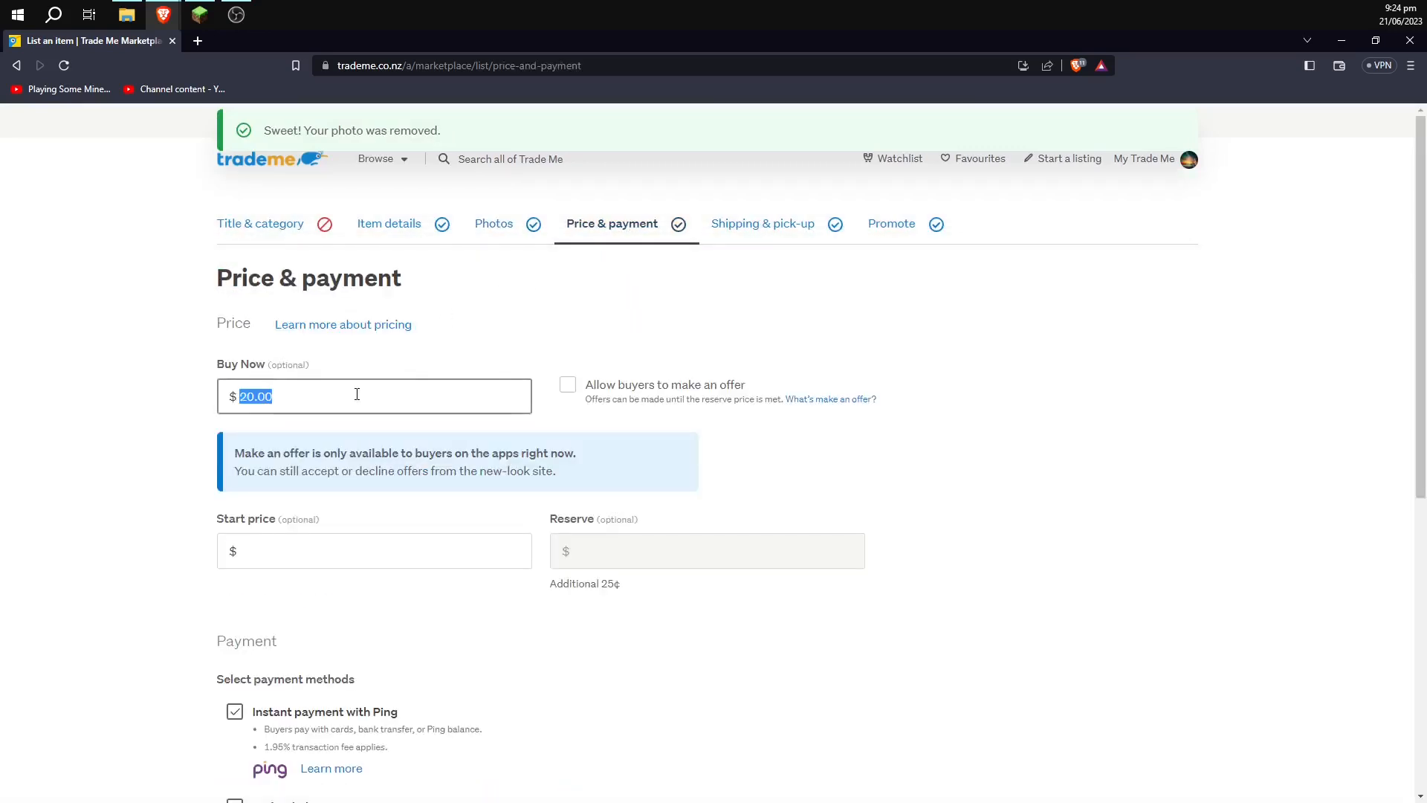
{"action": "key", "text": "BackSpace"}
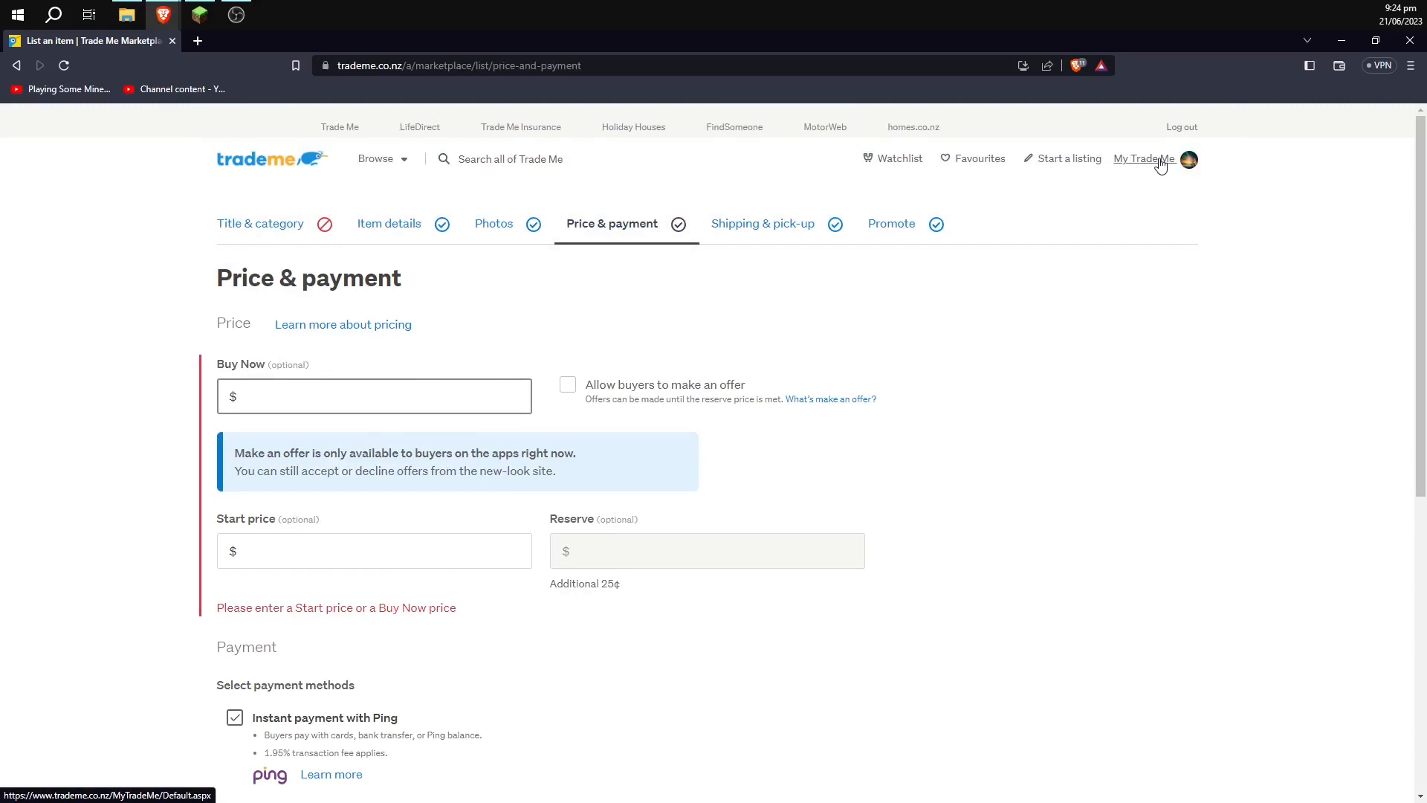
Step: Open the account's items currently for sale, find the Biology NCEA level 2 workbook on the second page and open its listing
{"action": "left_click", "coordinate": [1160, 165]}
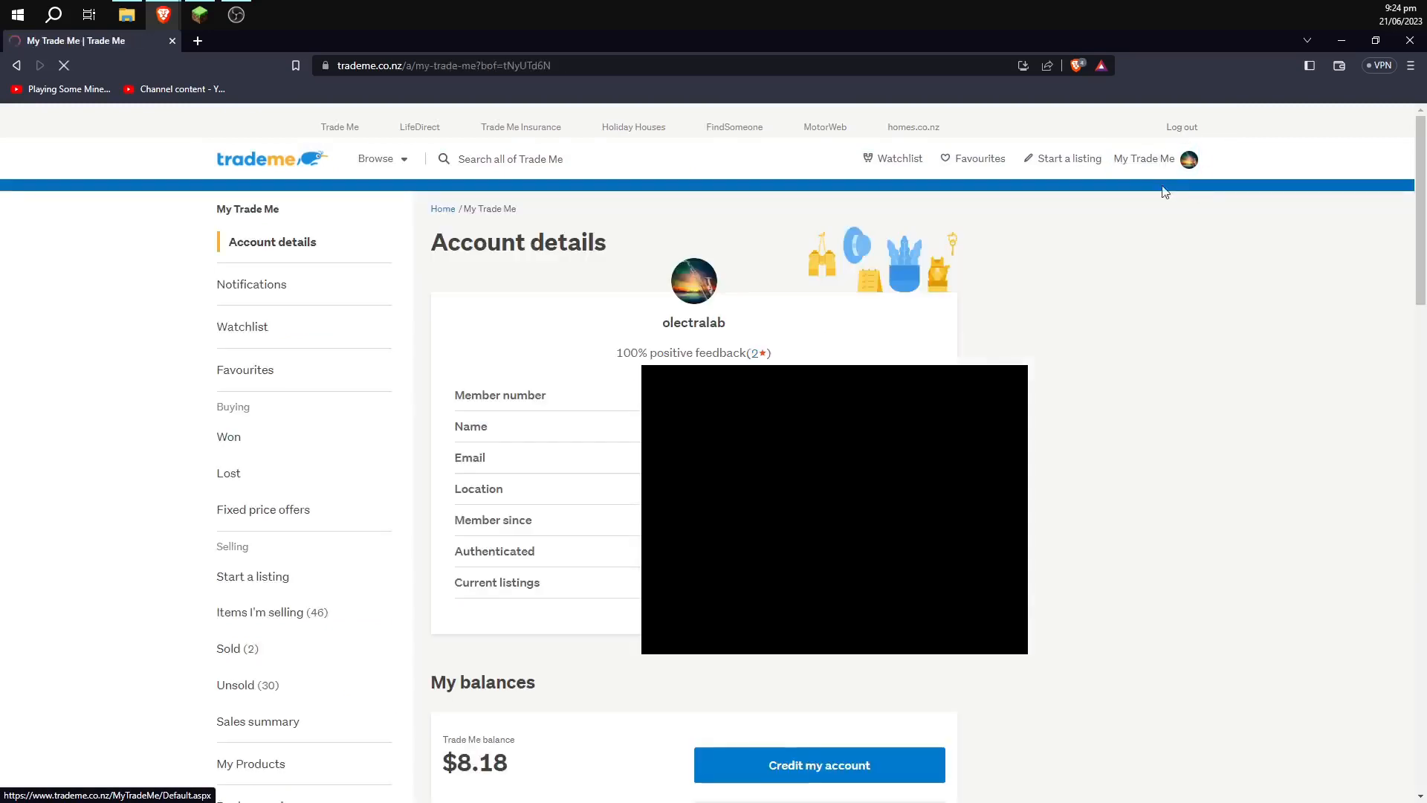
{"action": "scroll", "coordinate": [405, 555], "scroll_direction": "down", "scroll_amount": 3}
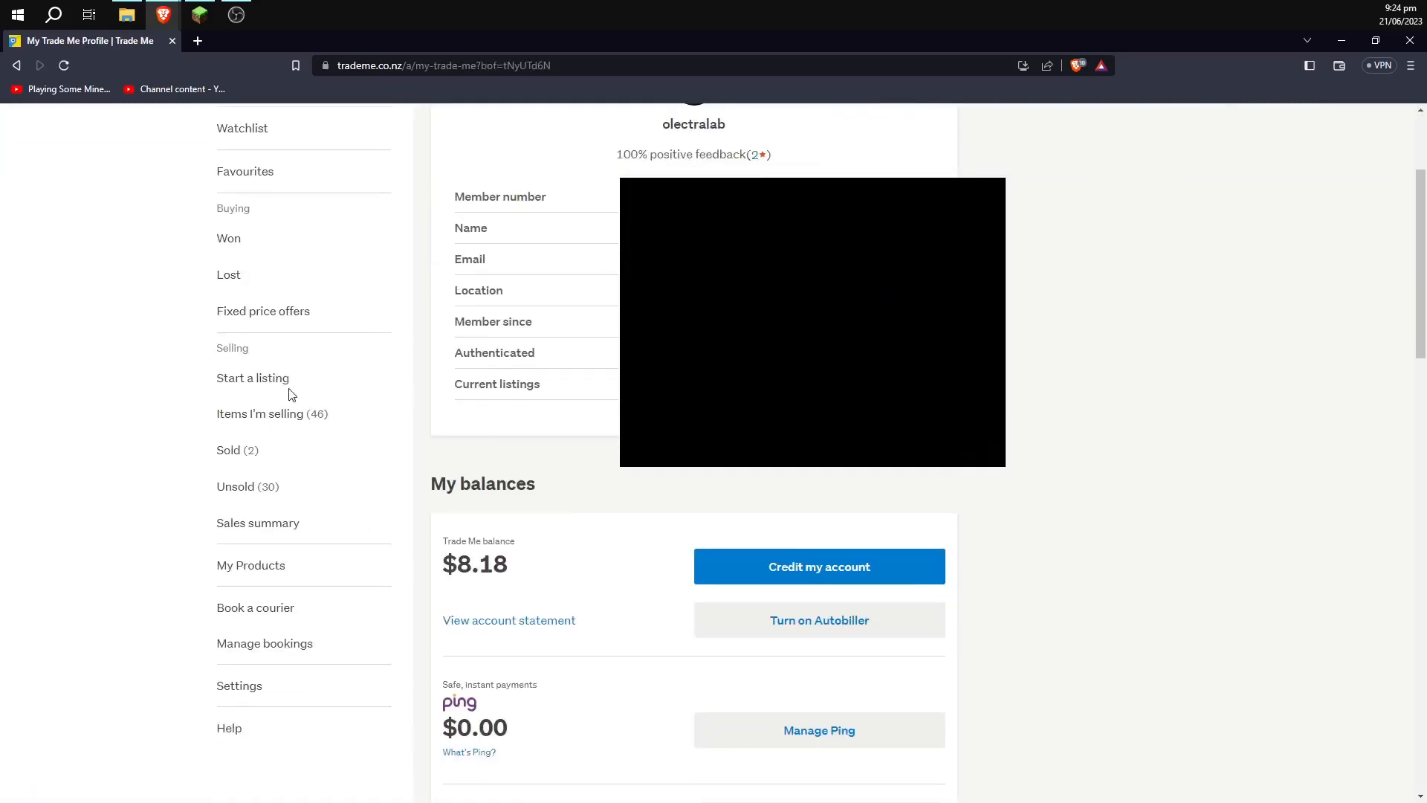
{"action": "left_click", "coordinate": [269, 424]}
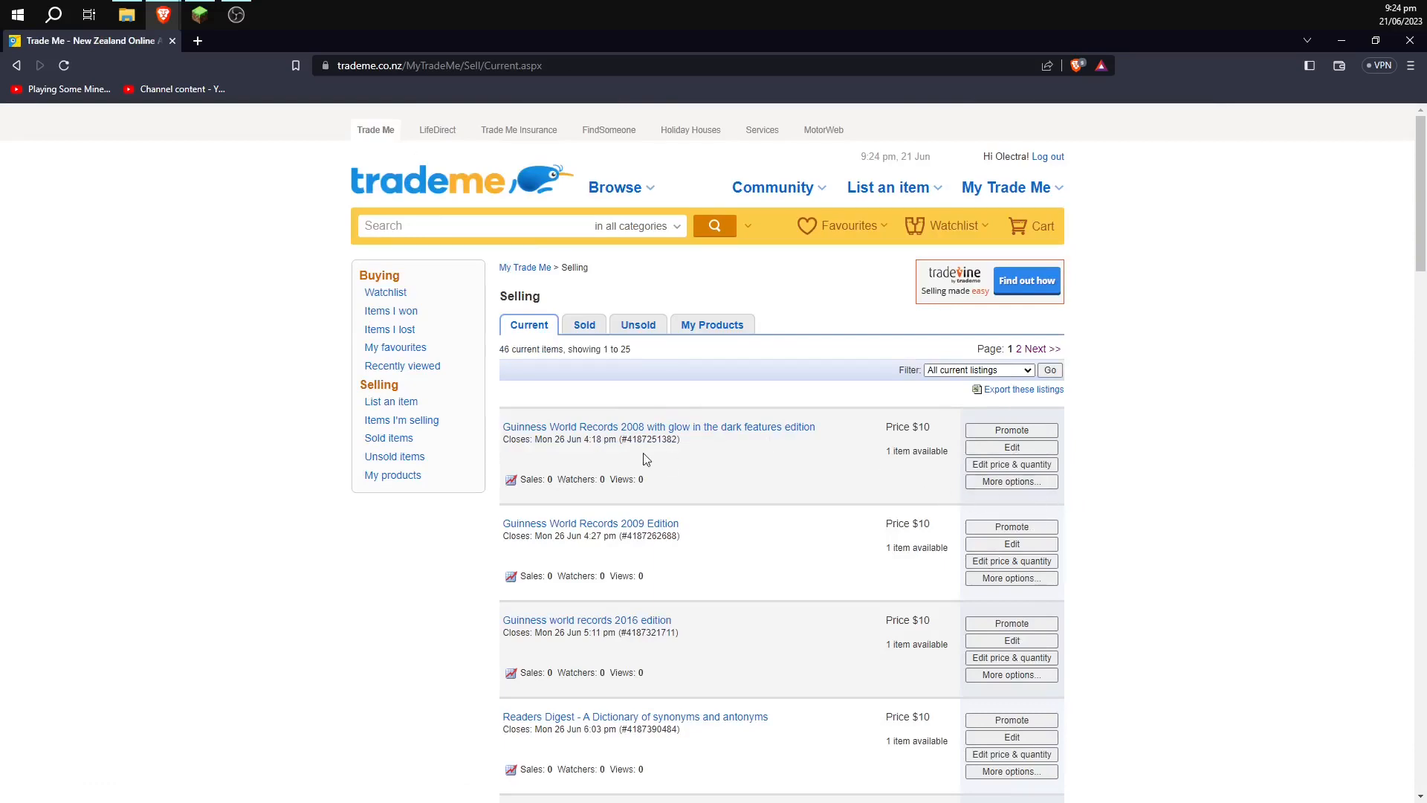
{"action": "left_click", "coordinate": [1049, 352]}
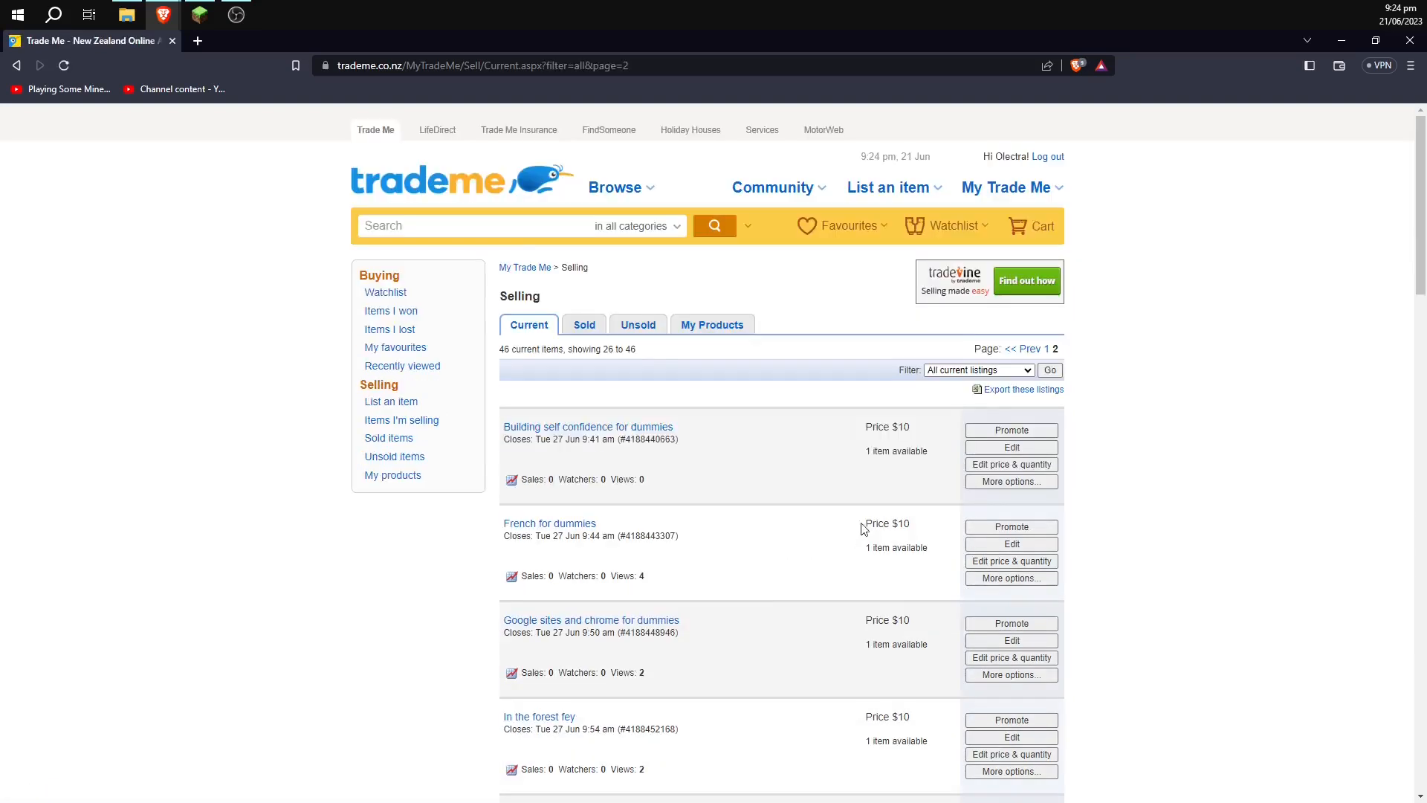
{"action": "scroll", "coordinate": [871, 519], "scroll_direction": "down", "scroll_amount": 20}
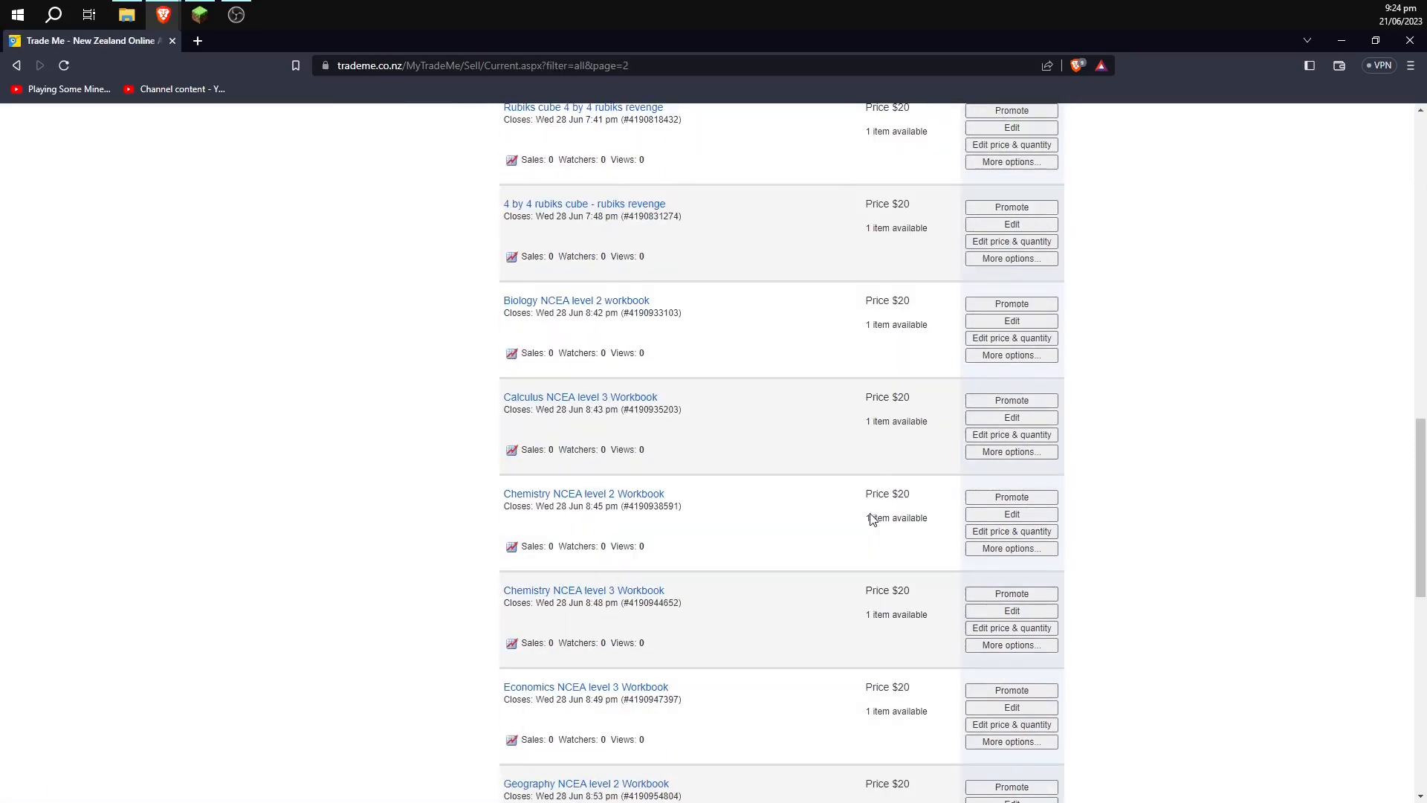
{"action": "scroll", "coordinate": [871, 514], "scroll_direction": "down", "scroll_amount": 7}
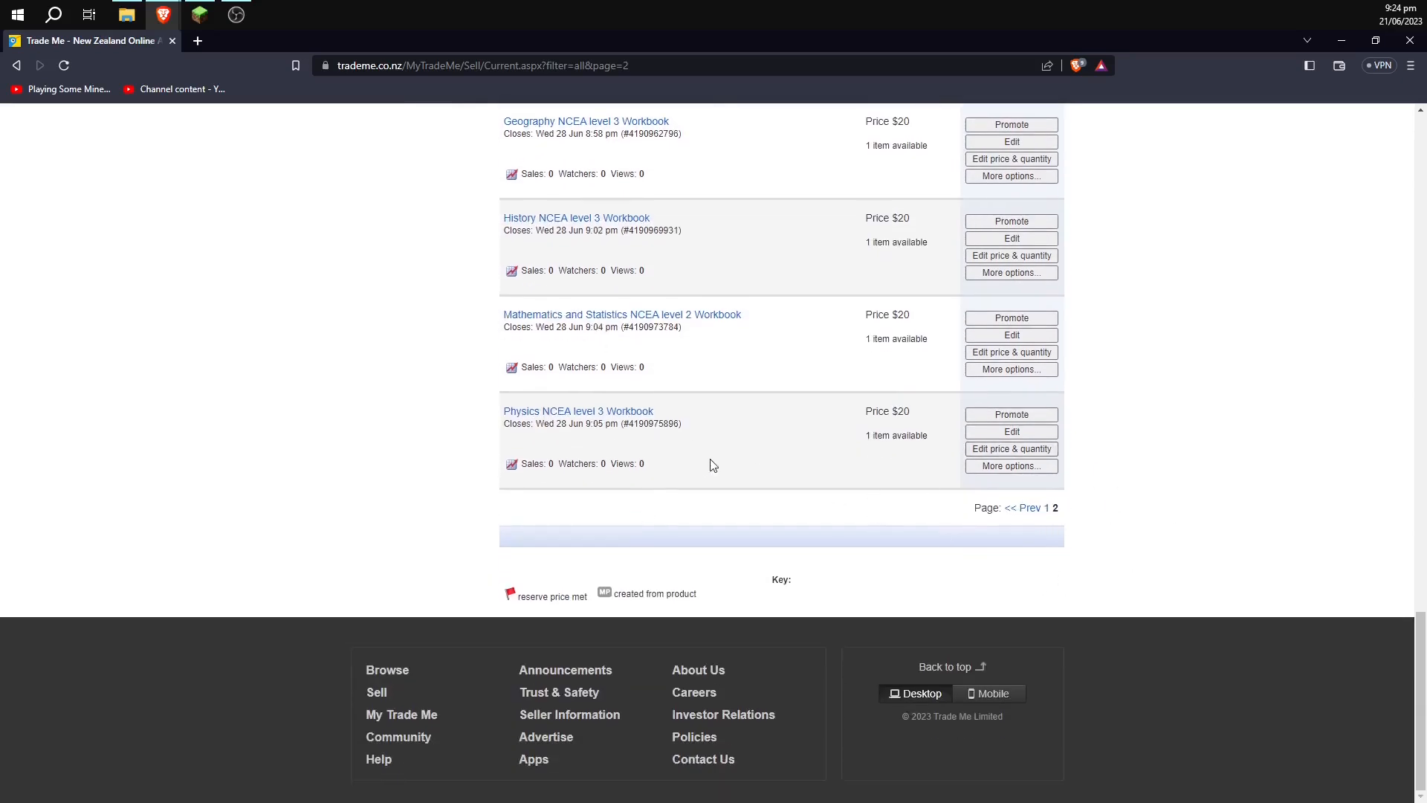
{"action": "scroll", "coordinate": [736, 505], "scroll_direction": "up", "scroll_amount": 6}
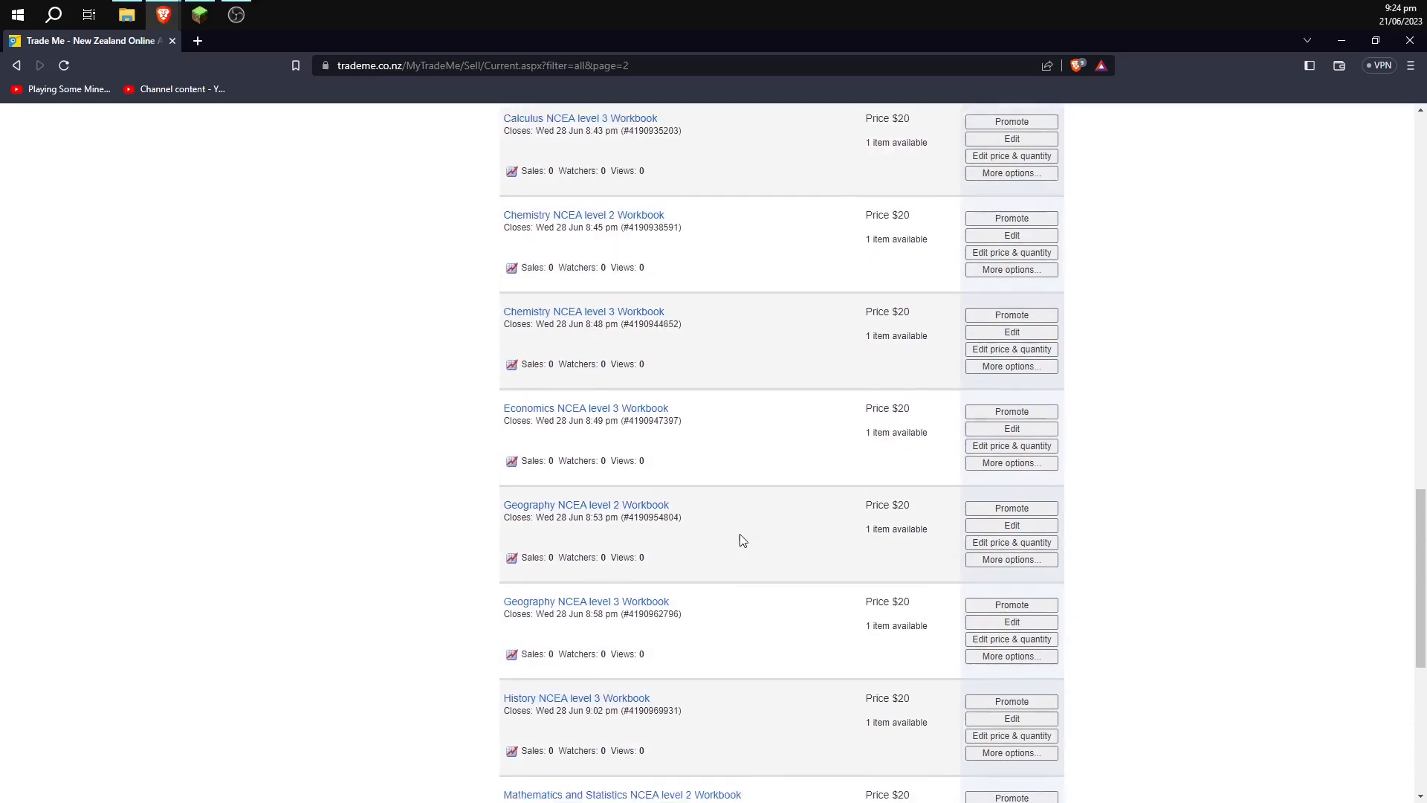
{"action": "scroll", "coordinate": [742, 540], "scroll_direction": "up", "scroll_amount": 4}
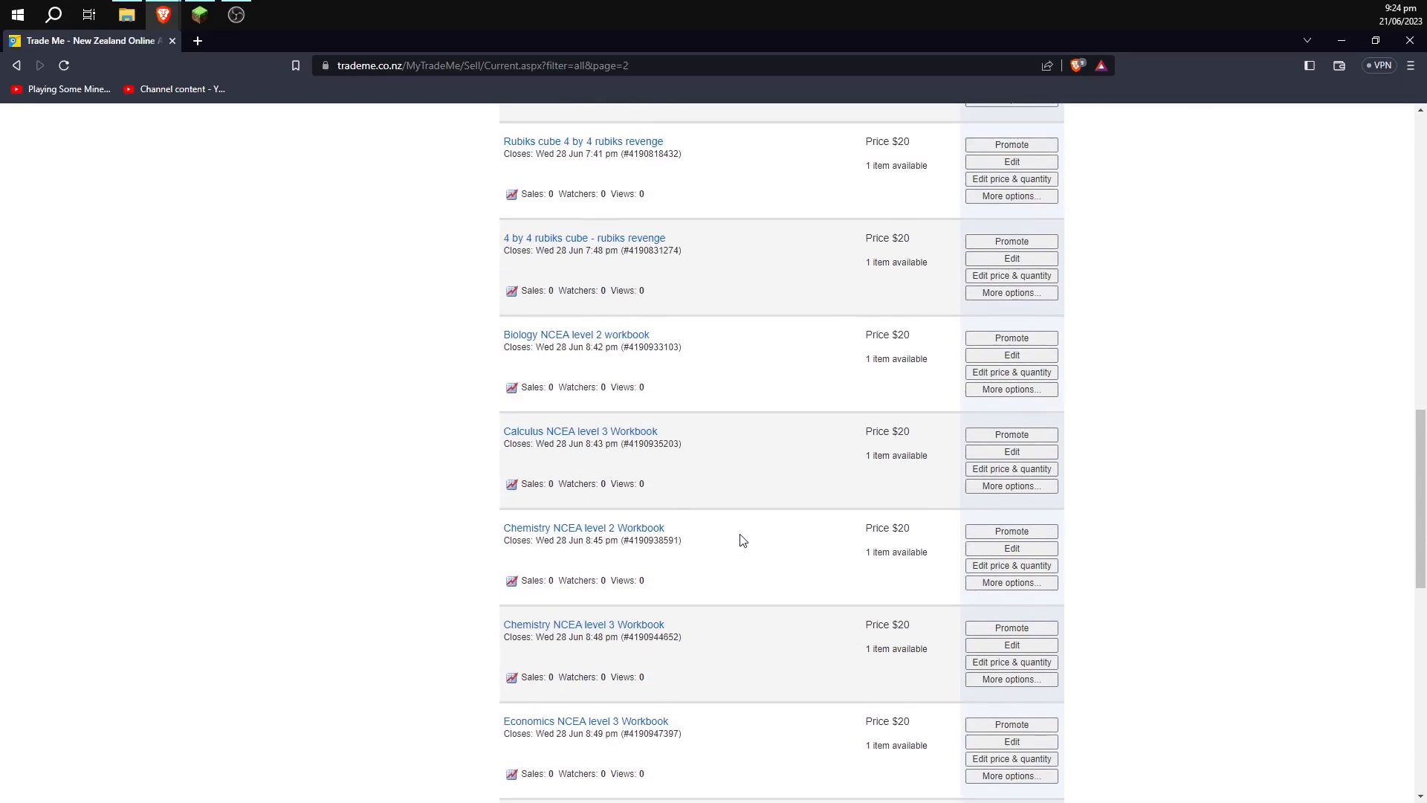
{"action": "left_click", "coordinate": [614, 342]}
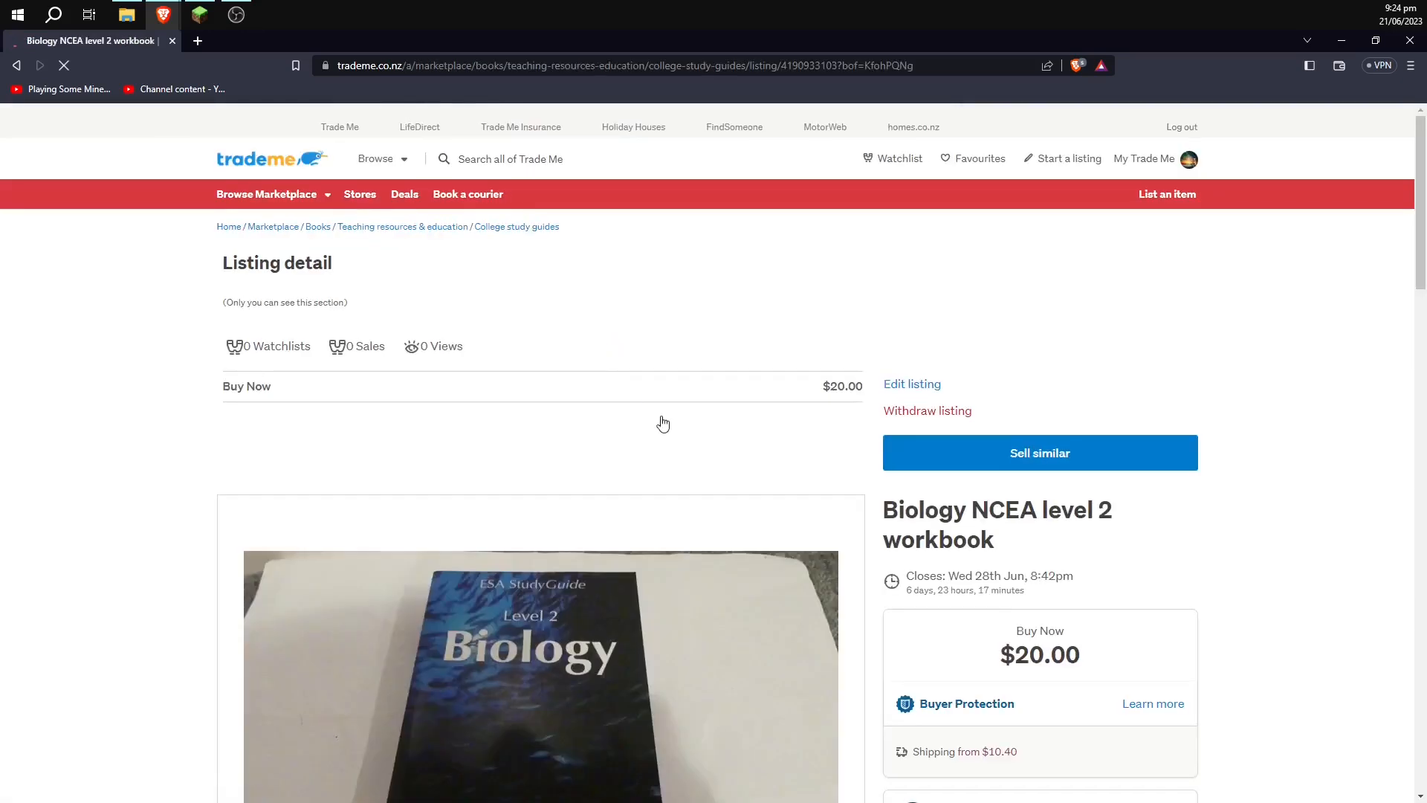
Step: Review the published workbook listing's photos, price, description, shipping, payment options, questions and seller details
{"action": "scroll", "coordinate": [721, 464], "scroll_direction": "down", "scroll_amount": 1}
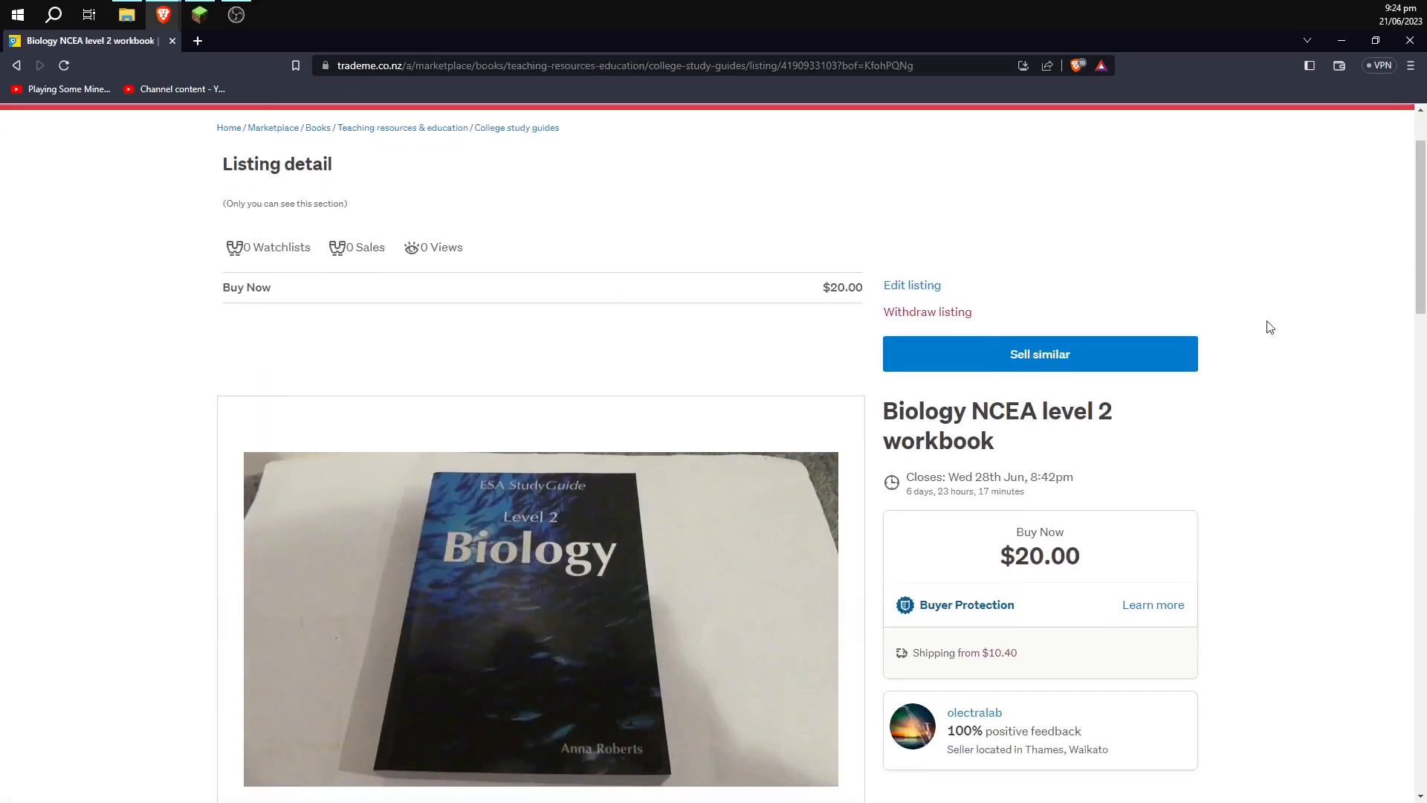
{"action": "scroll", "coordinate": [990, 468], "scroll_direction": "down", "scroll_amount": 2}
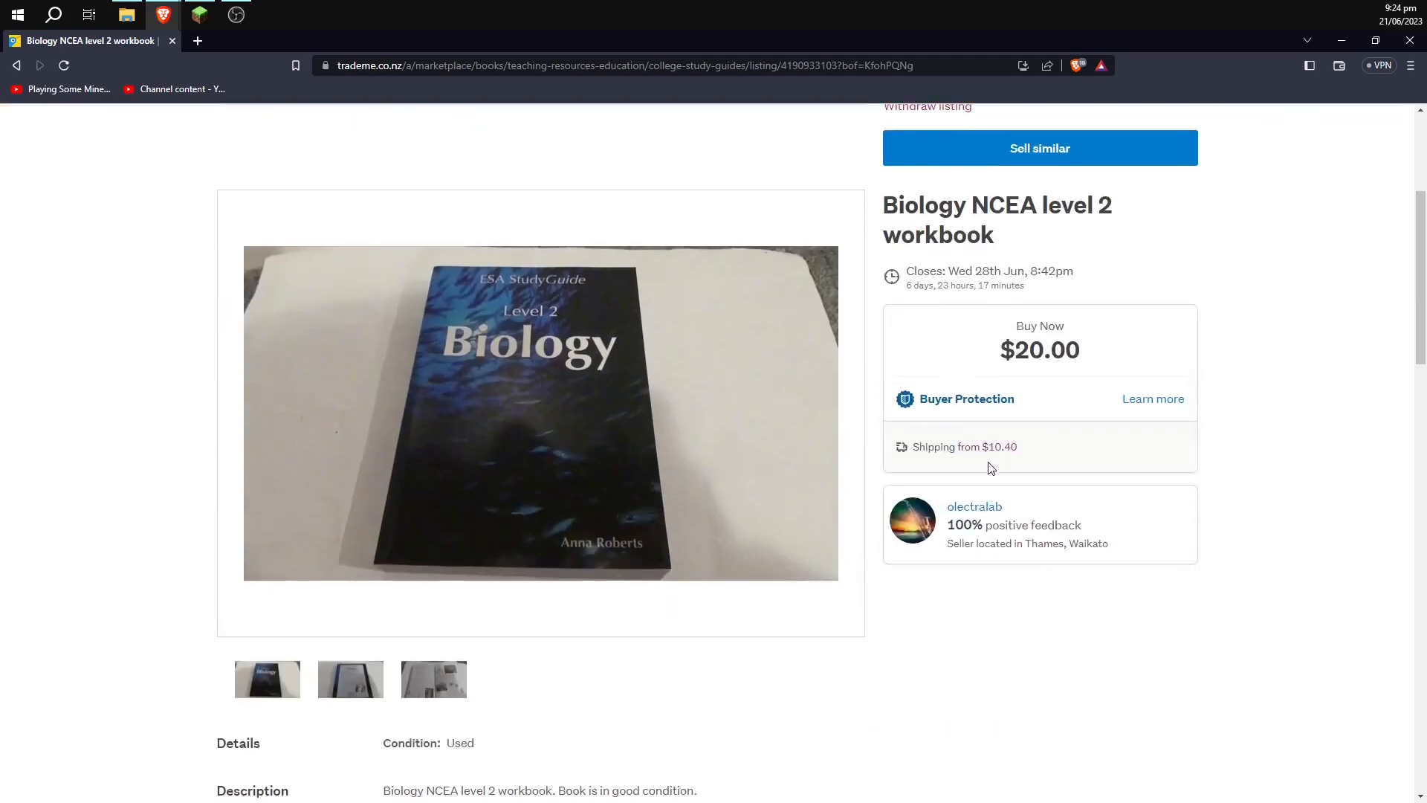
{"action": "scroll", "coordinate": [991, 468], "scroll_direction": "down", "scroll_amount": 3}
{"action": "scroll", "coordinate": [990, 468], "scroll_direction": "down", "scroll_amount": 2}
{"action": "scroll", "coordinate": [721, 451], "scroll_direction": "up", "scroll_amount": 1}
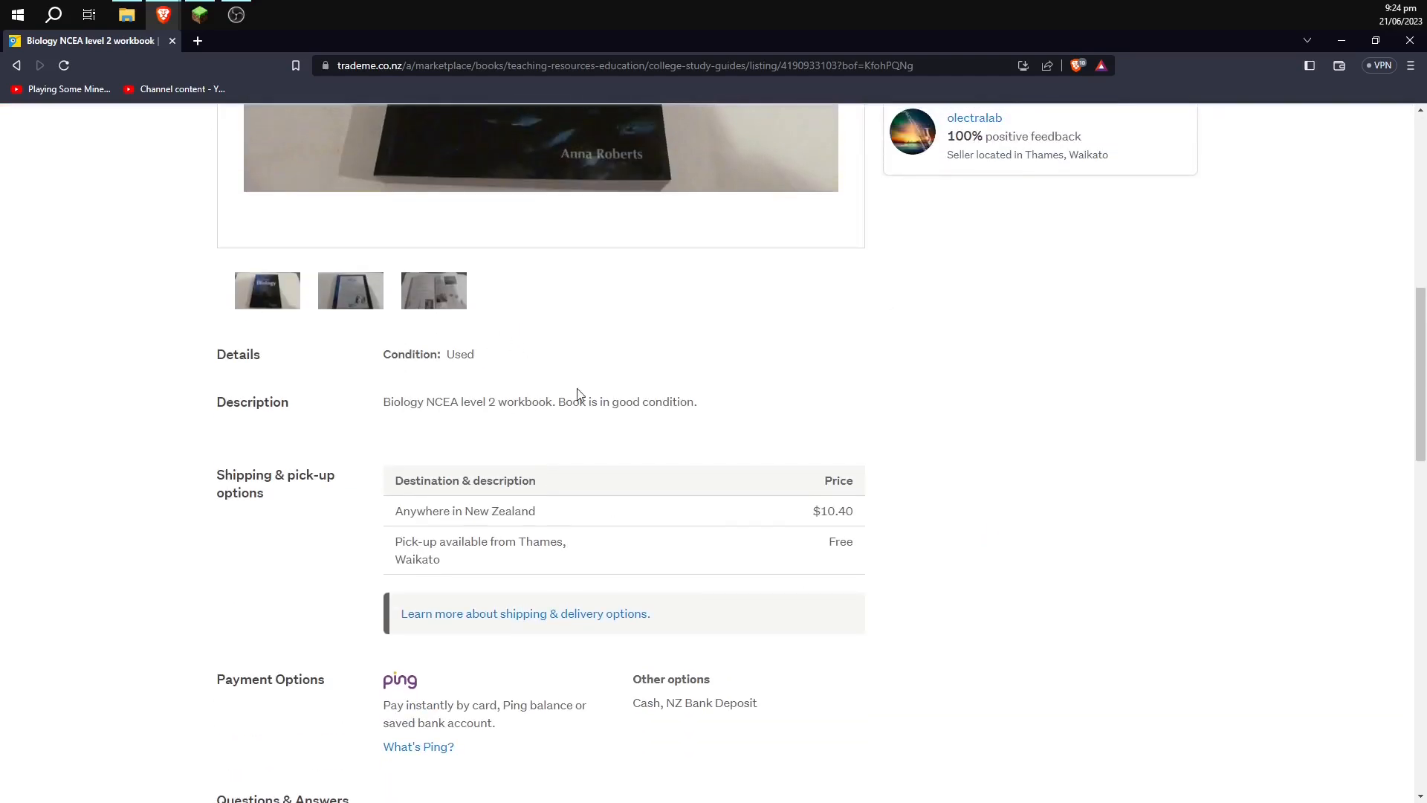
{"action": "scroll", "coordinate": [667, 495], "scroll_direction": "down", "scroll_amount": 3}
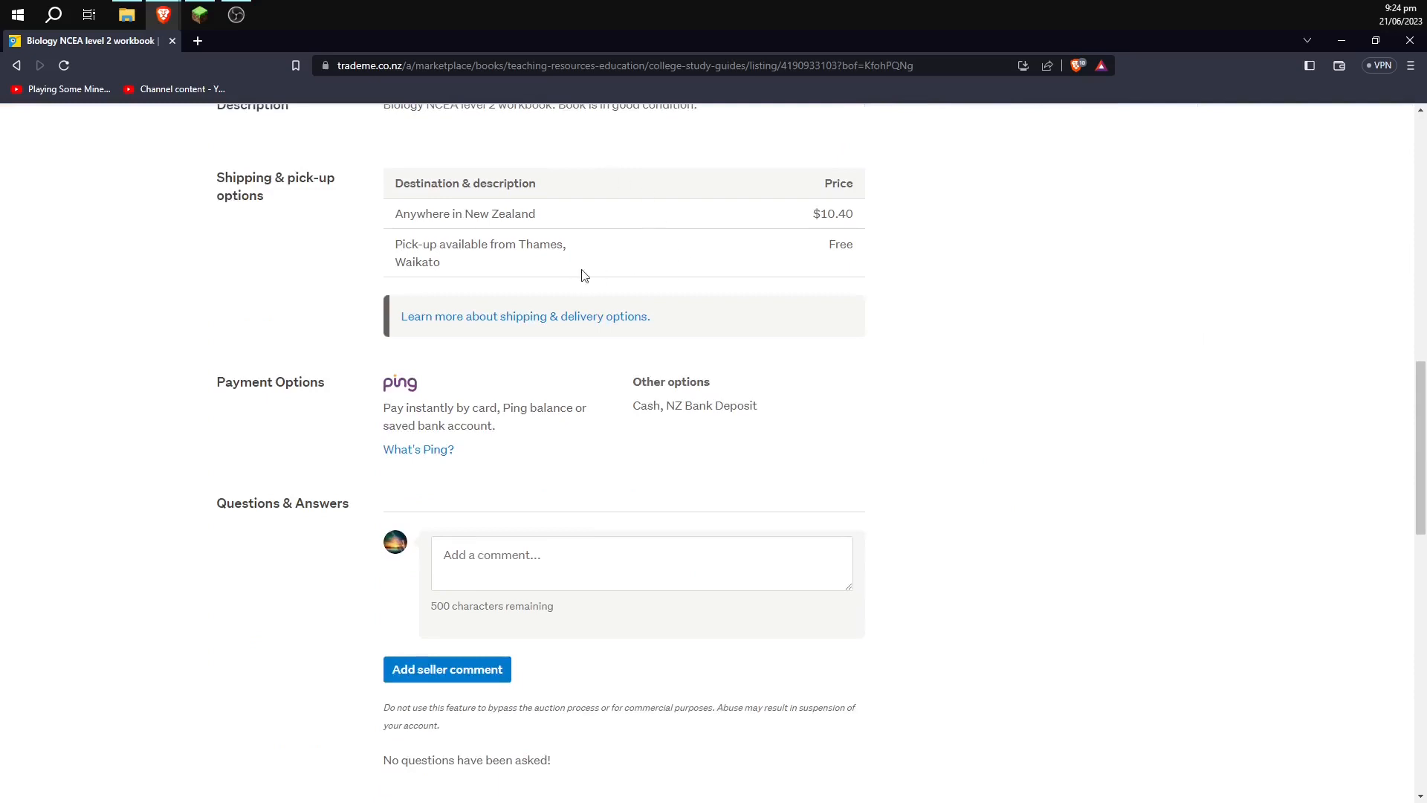
{"action": "scroll", "coordinate": [580, 427], "scroll_direction": "down", "scroll_amount": 2}
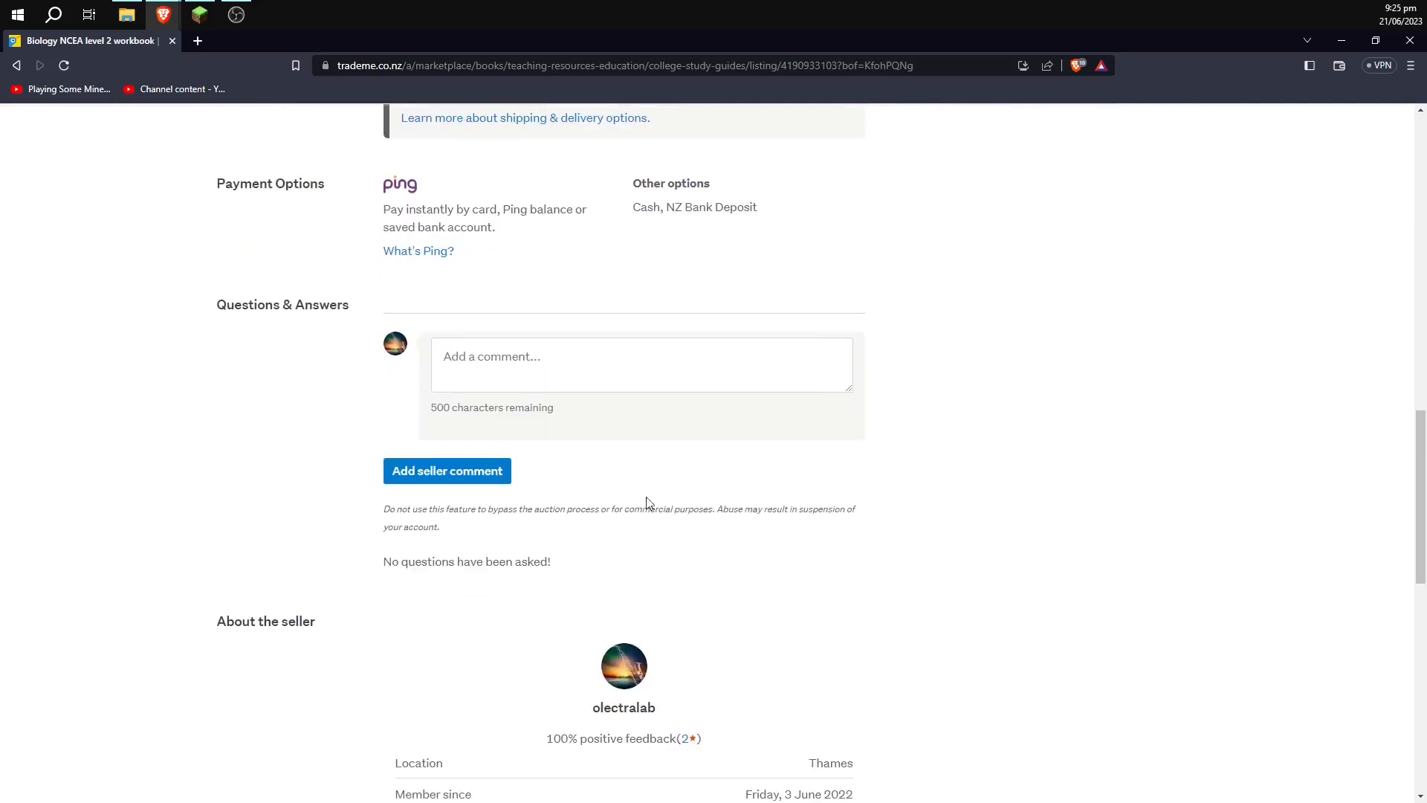
{"action": "scroll", "coordinate": [639, 520], "scroll_direction": "down", "scroll_amount": 2}
{"action": "scroll", "coordinate": [625, 357], "scroll_direction": "up", "scroll_amount": 2}
{"action": "scroll", "coordinate": [594, 382], "scroll_direction": "up", "scroll_amount": 10}
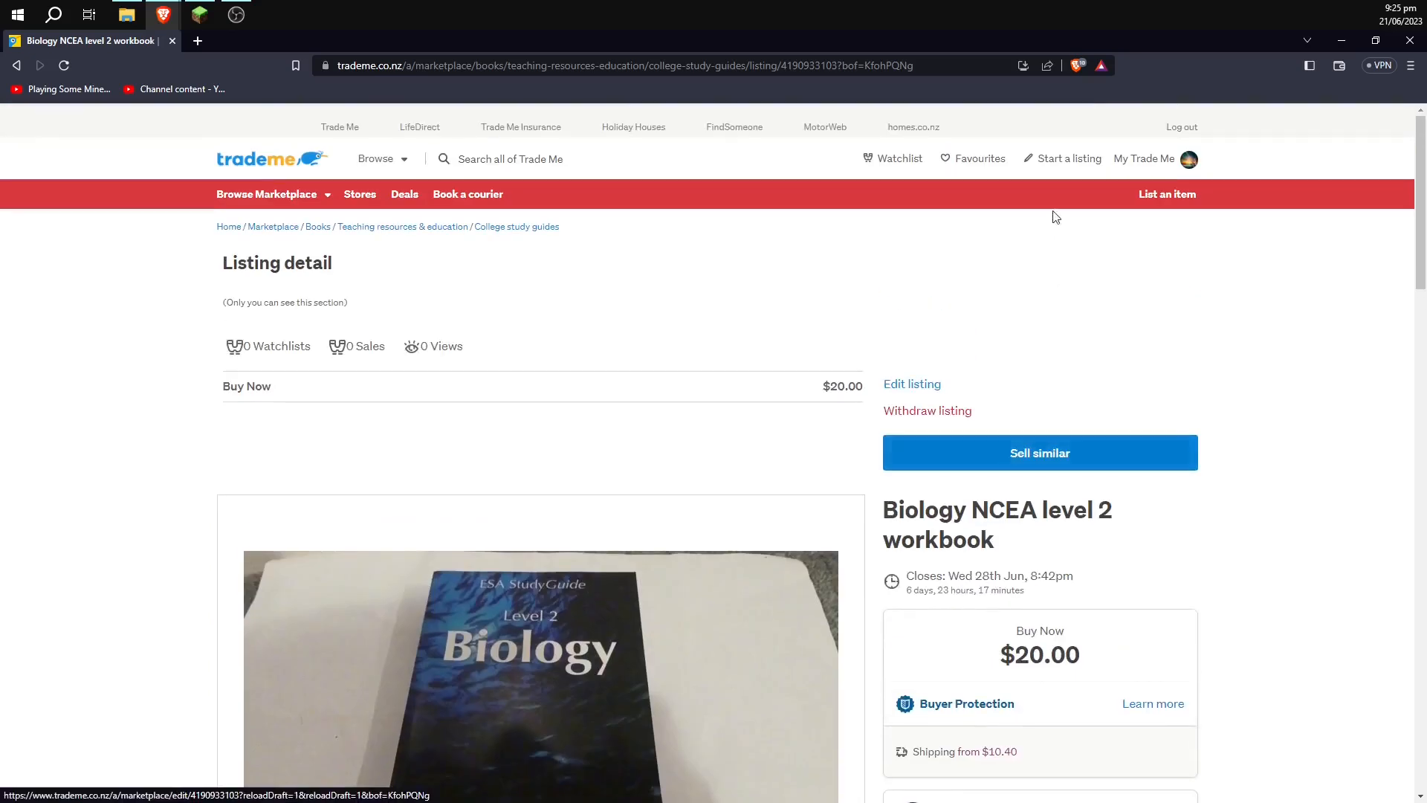
Step: Start a new general item listing instead of continuing the existing draft
{"action": "left_click", "coordinate": [1083, 160]}
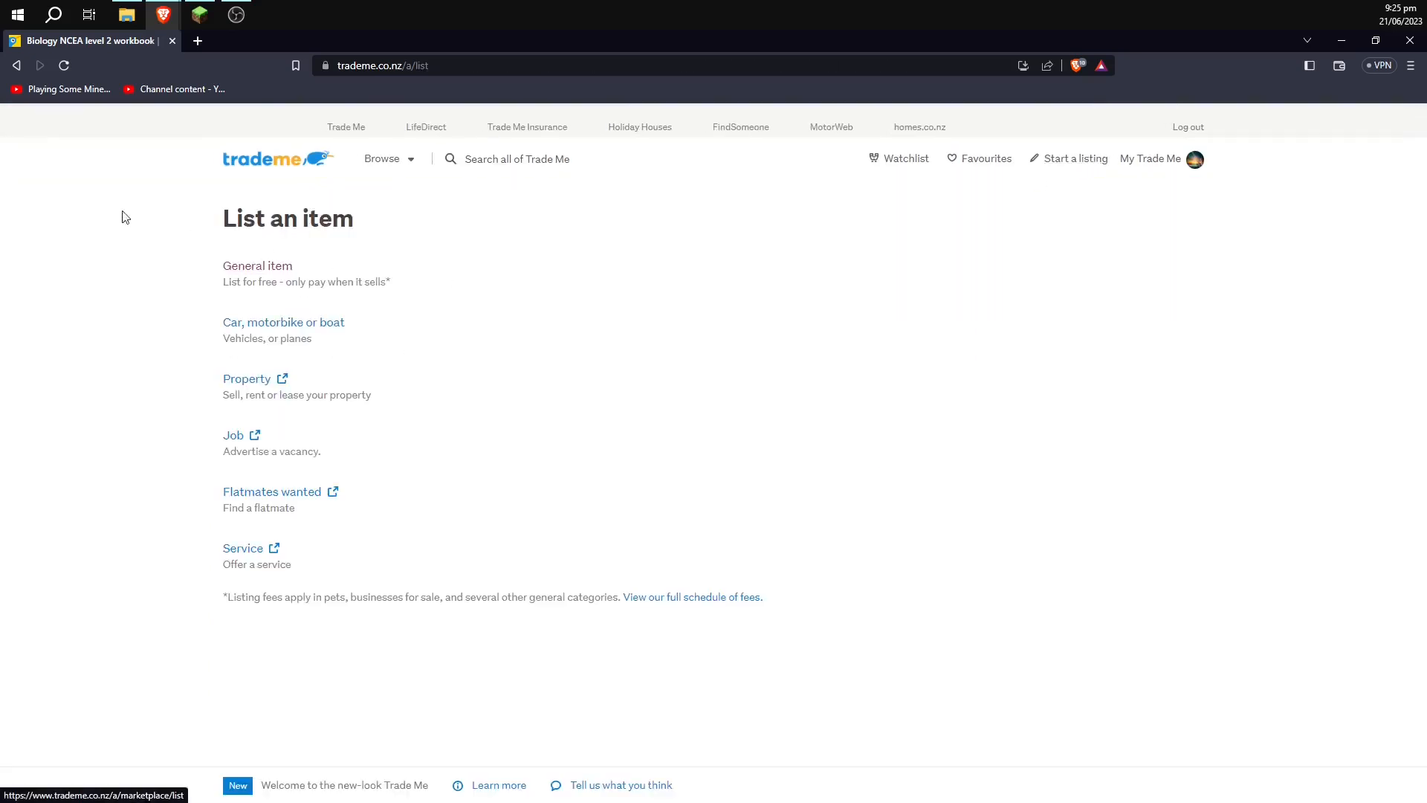
{"action": "left_click", "coordinate": [262, 266]}
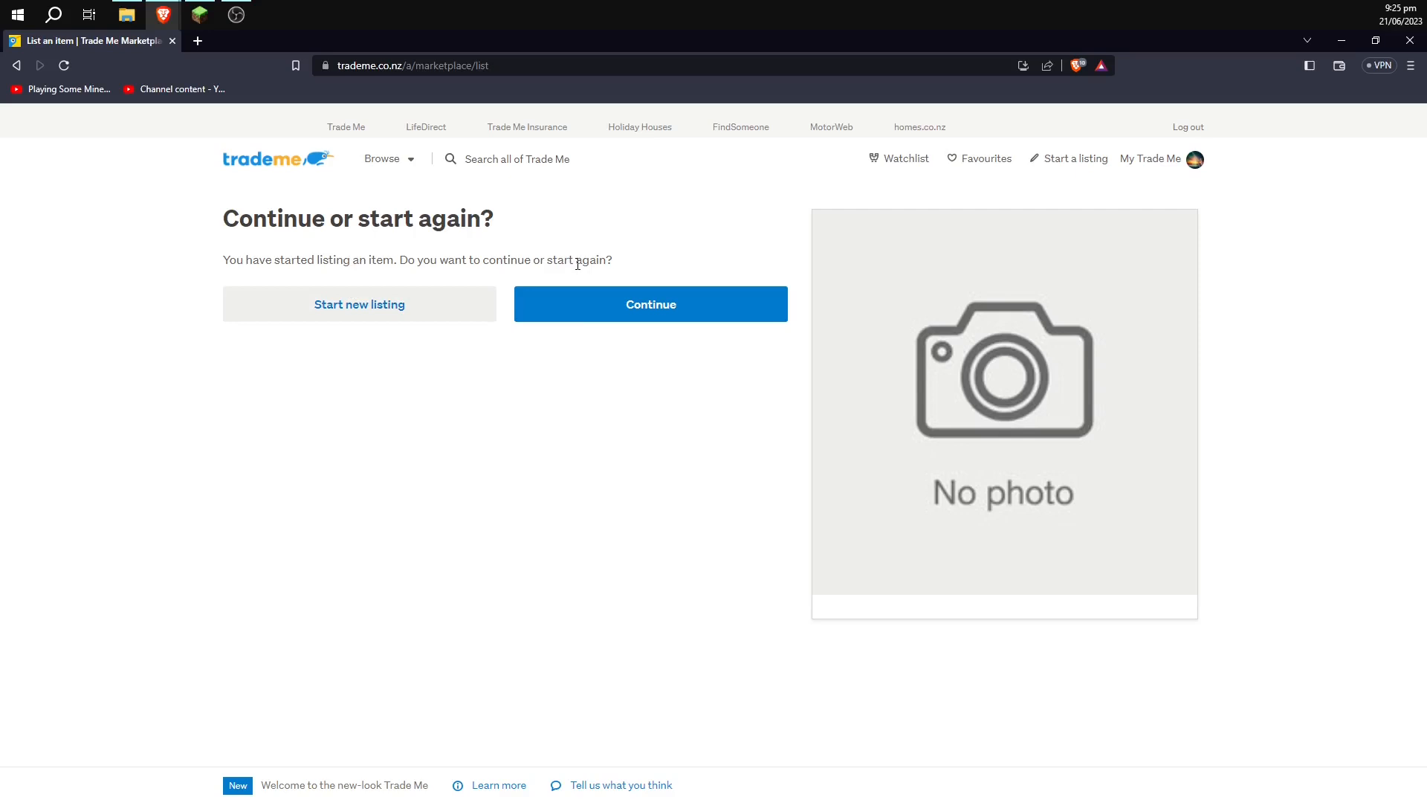
{"action": "left_click", "coordinate": [405, 320]}
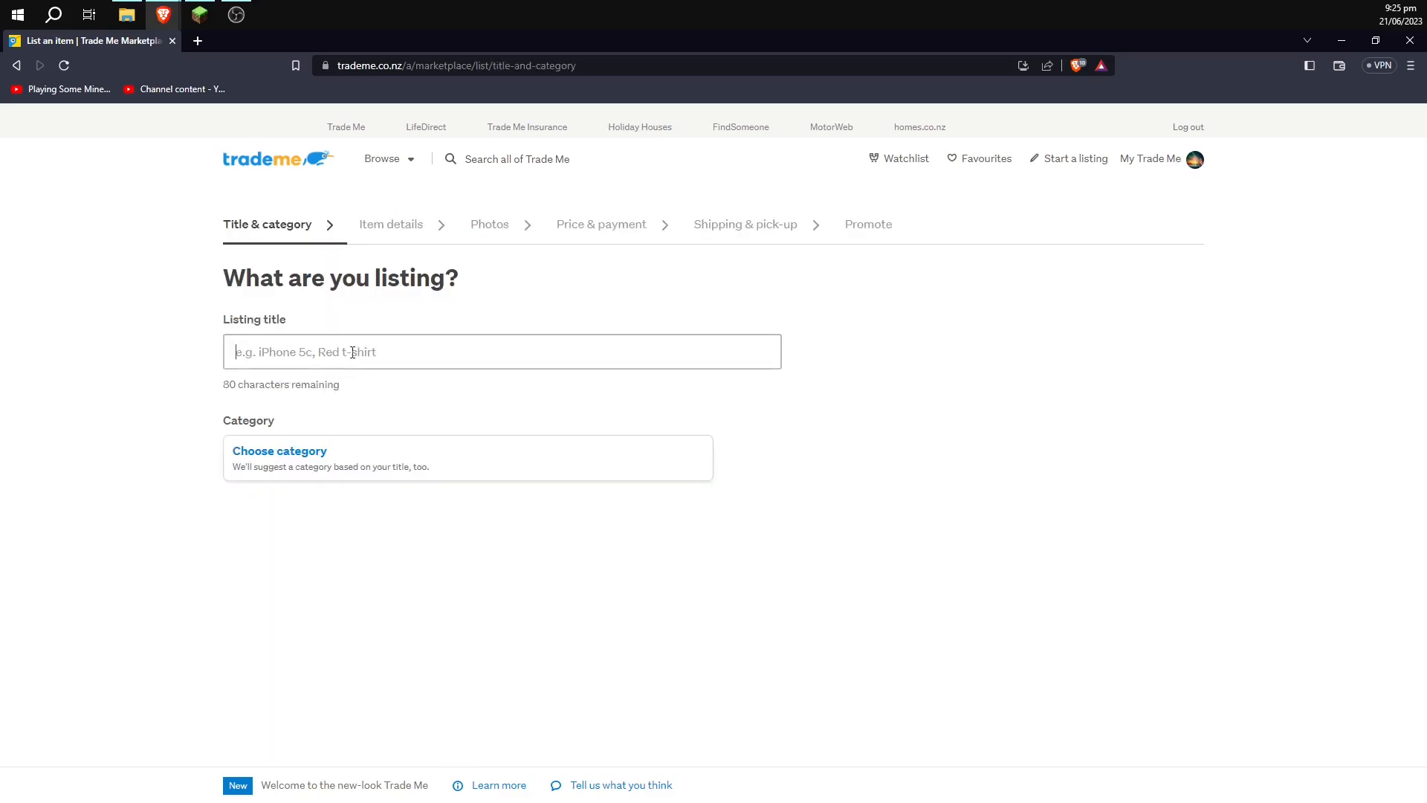
Step: Title the listing "item" and set its category to Antiques & collectables, Alcohol related, Other
{"action": "type", "text": "ity"}
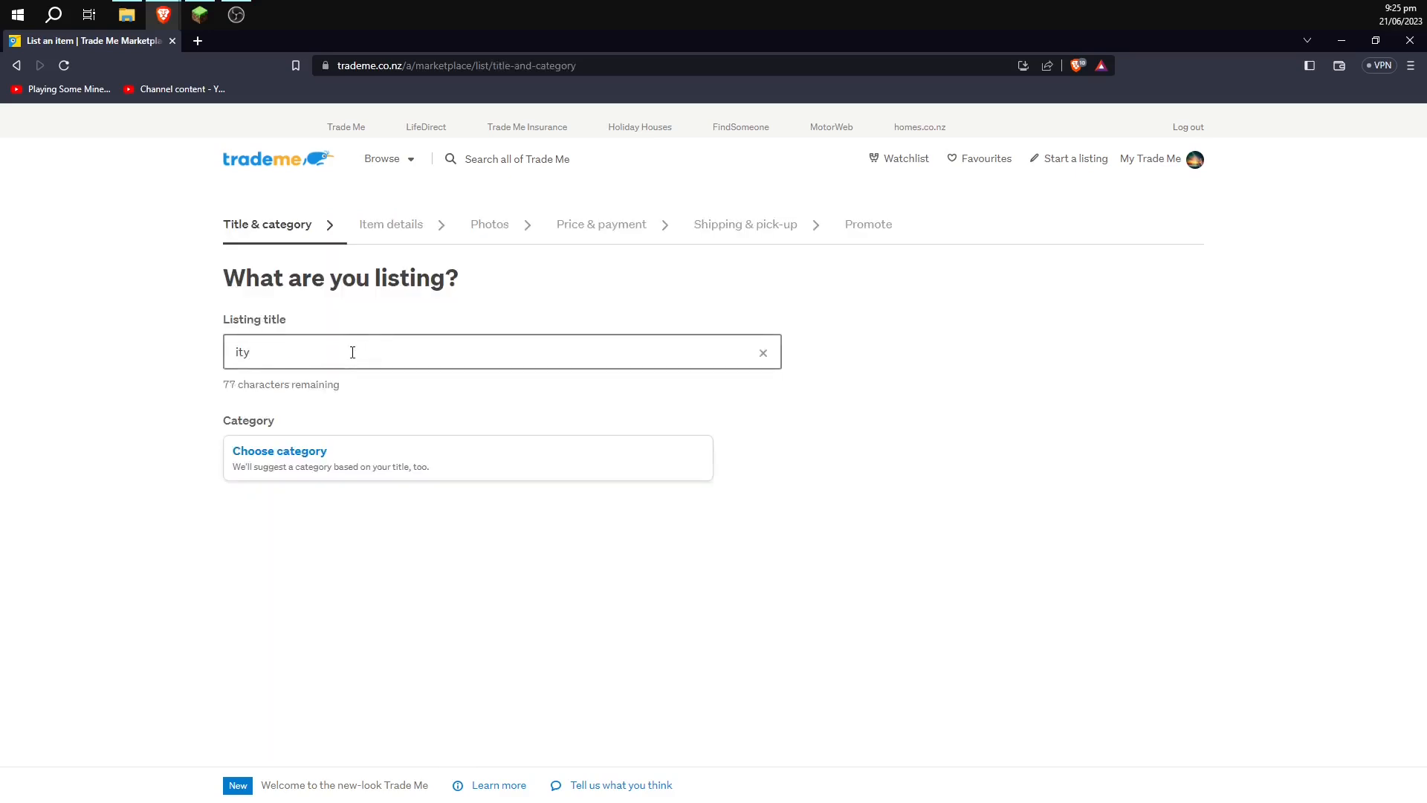
{"action": "type", "text": "emem"}
{"action": "left_click", "coordinate": [305, 462]}
{"action": "left_click", "coordinate": [563, 338]}
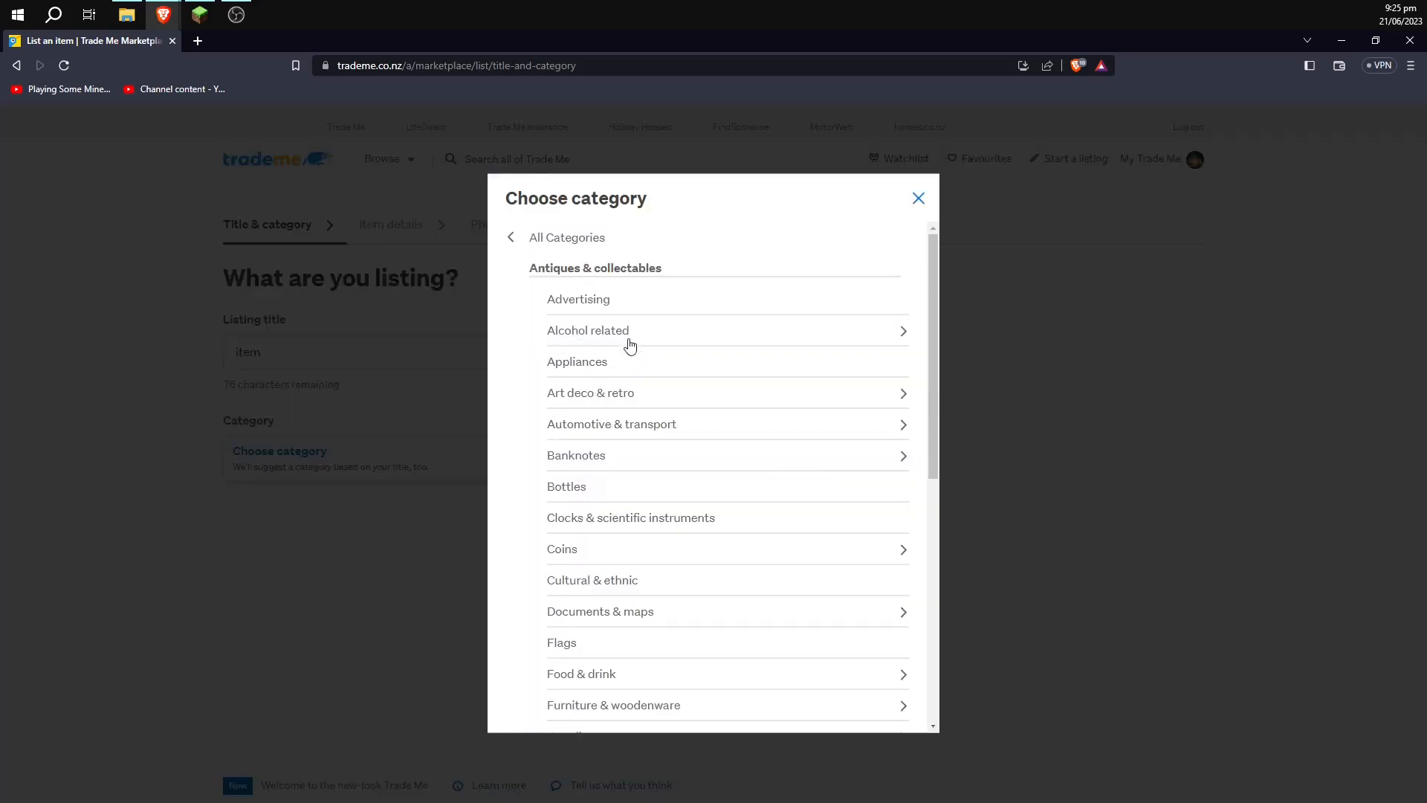
{"action": "left_click", "coordinate": [630, 343]}
{"action": "left_click", "coordinate": [561, 563]}
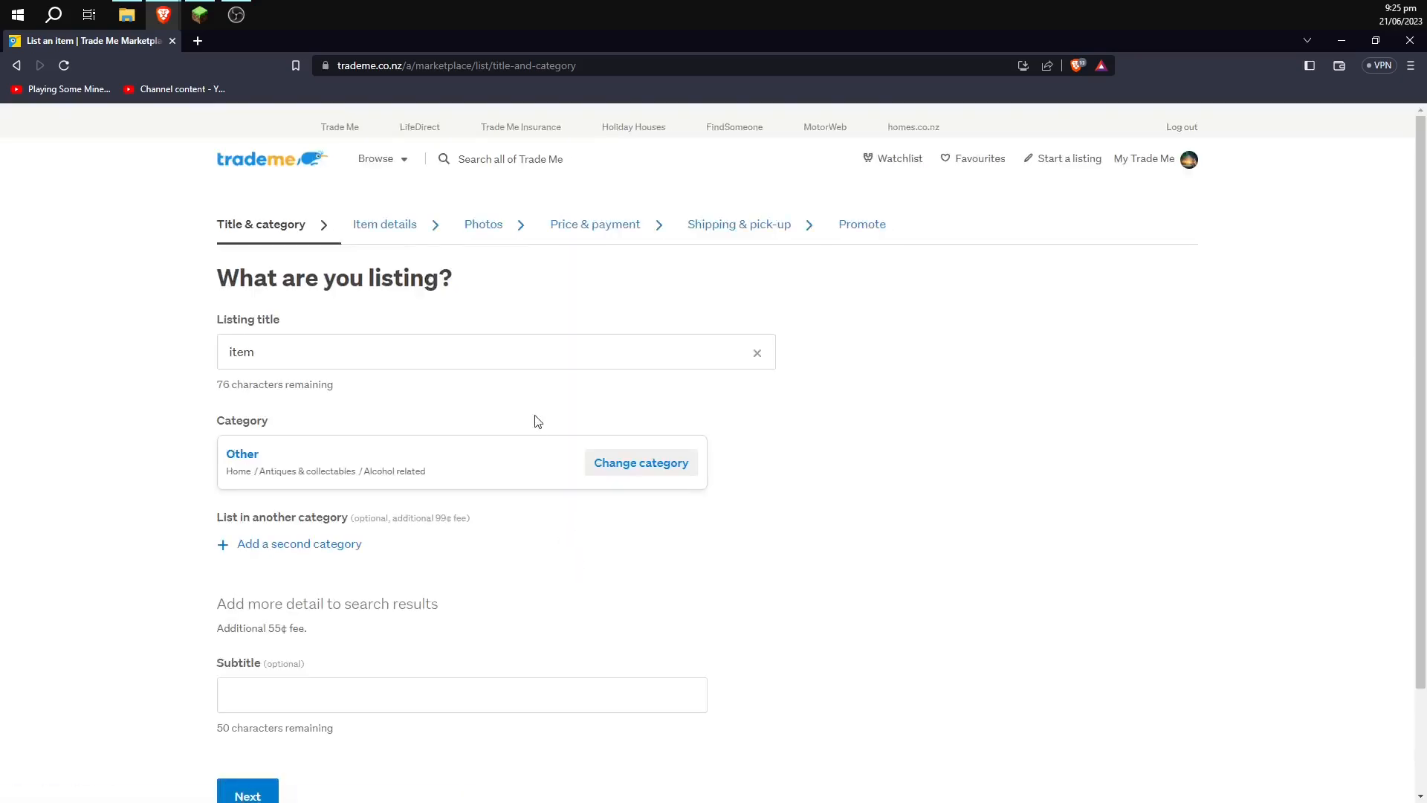
{"action": "scroll", "coordinate": [537, 421], "scroll_direction": "down", "scroll_amount": 2}
{"action": "scroll", "coordinate": [542, 456], "scroll_direction": "up", "scroll_amount": 2}
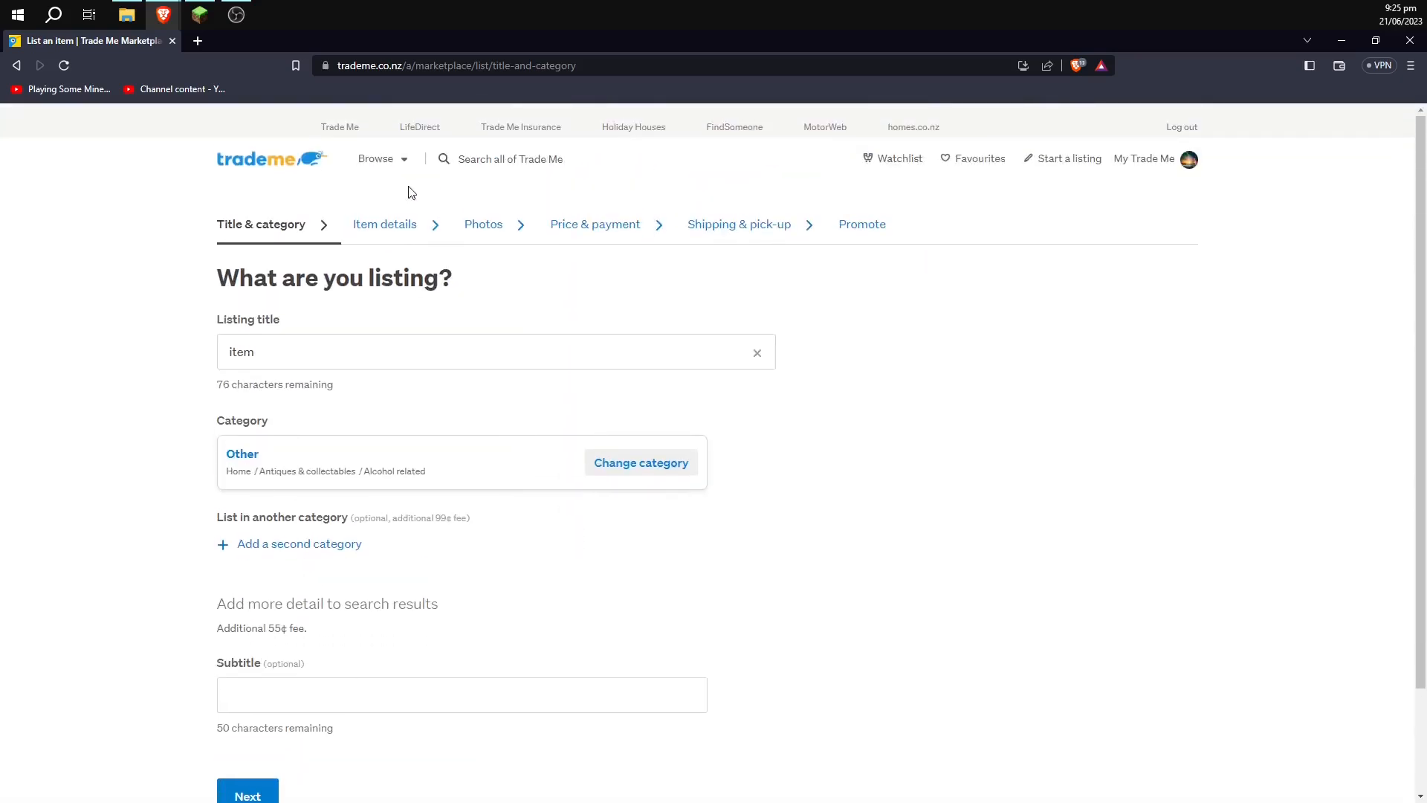
Step: Enter "item" as the description in the listing's item details
{"action": "left_click", "coordinate": [406, 227]}
{"action": "left_click", "coordinate": [498, 232]}
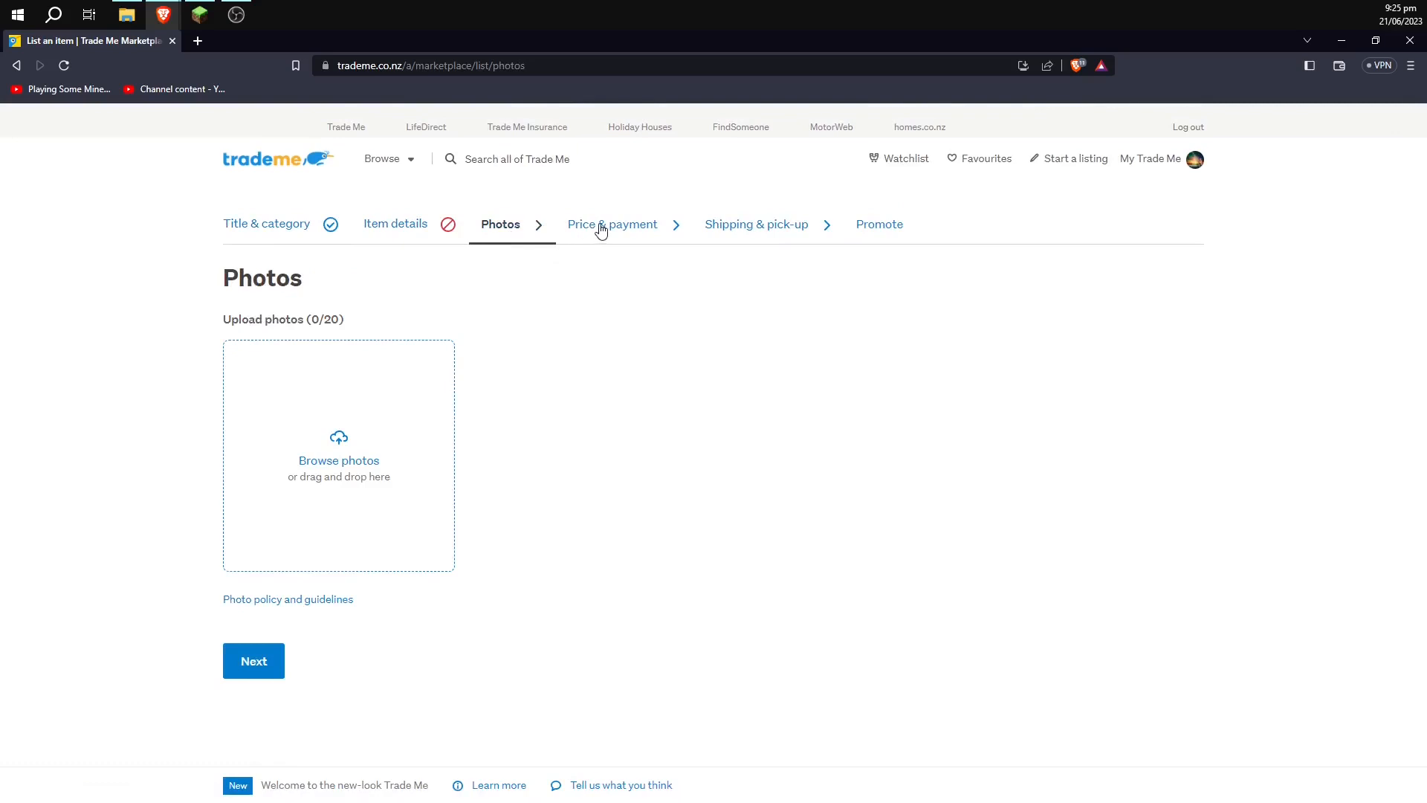
{"action": "left_click", "coordinate": [340, 233]}
{"action": "left_click", "coordinate": [415, 232]}
{"action": "left_click", "coordinate": [449, 390]}
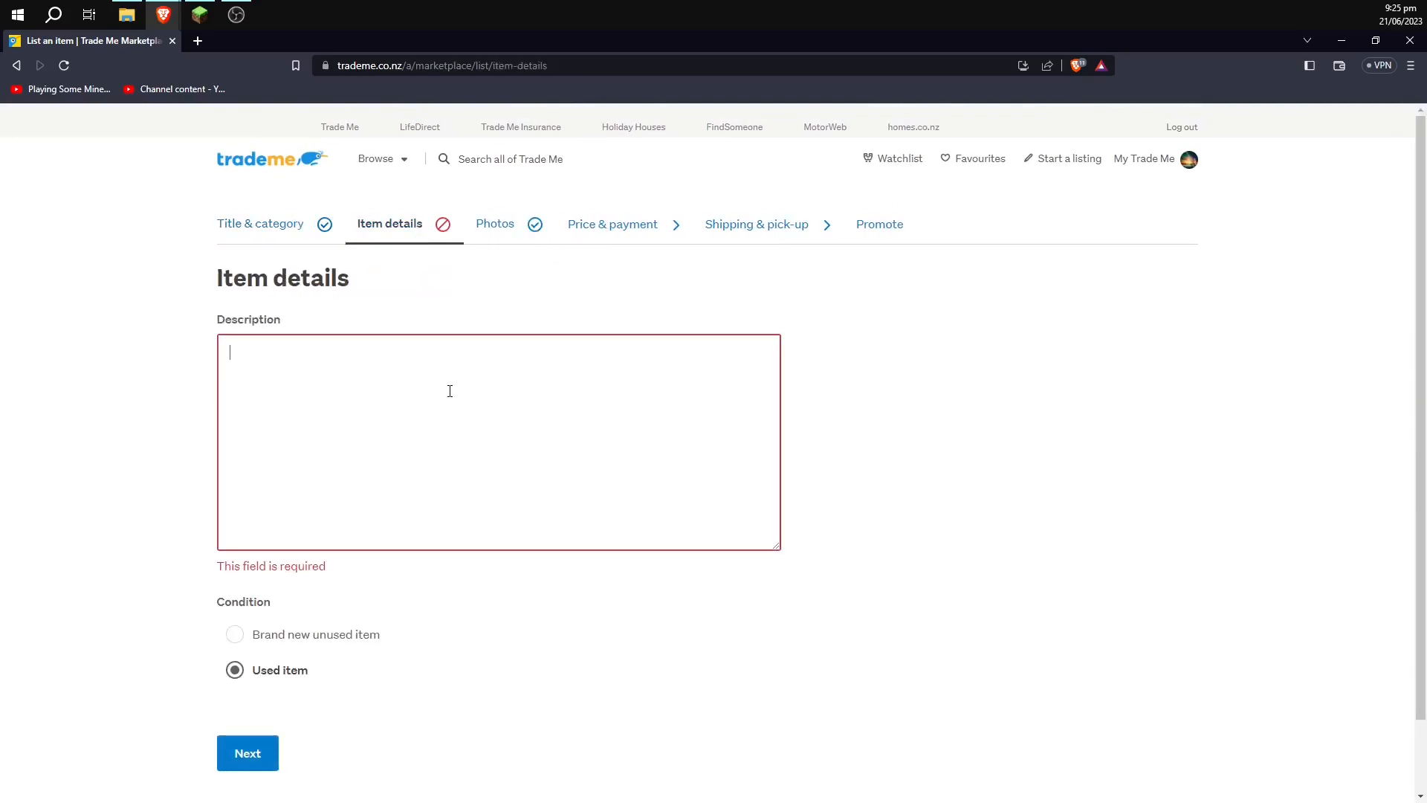
{"action": "type", "text": "item"}
Step: Skip the photos, set the start price to $1.00, and toggle the option allowing buyers to make an offer on and off
{"action": "left_click", "coordinate": [526, 227]}
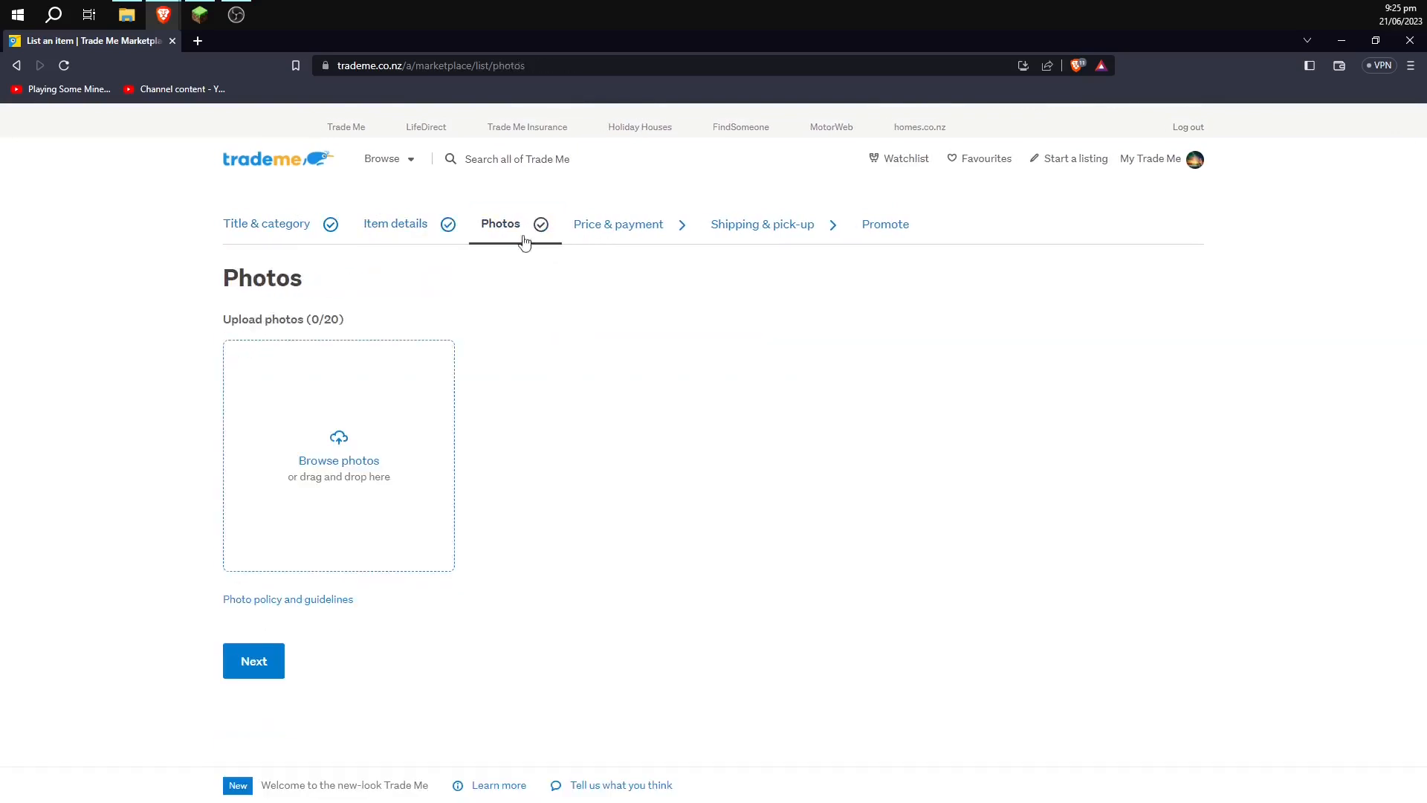
{"action": "left_click", "coordinate": [637, 224]}
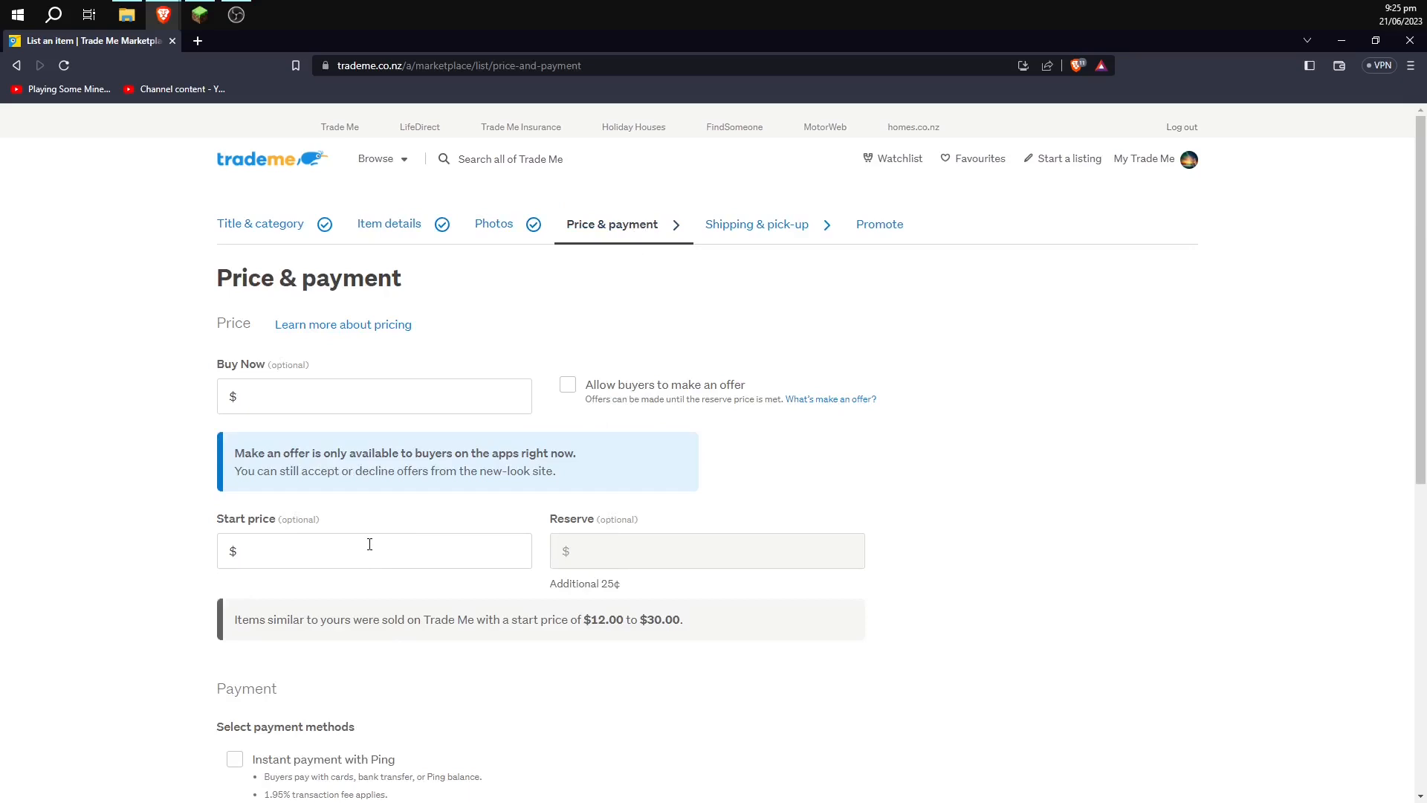
{"action": "left_click", "coordinate": [403, 552]}
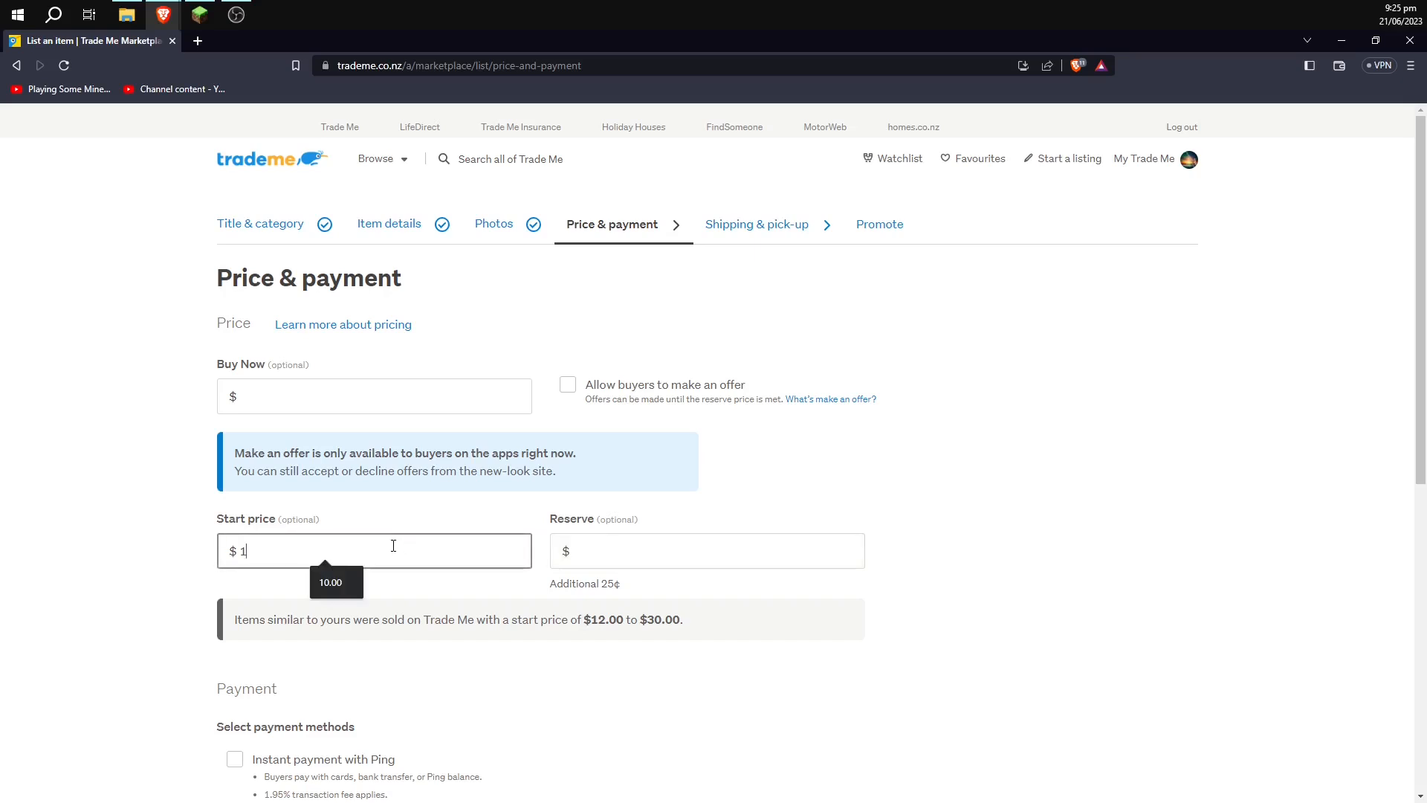
{"action": "left_click", "coordinate": [612, 552]}
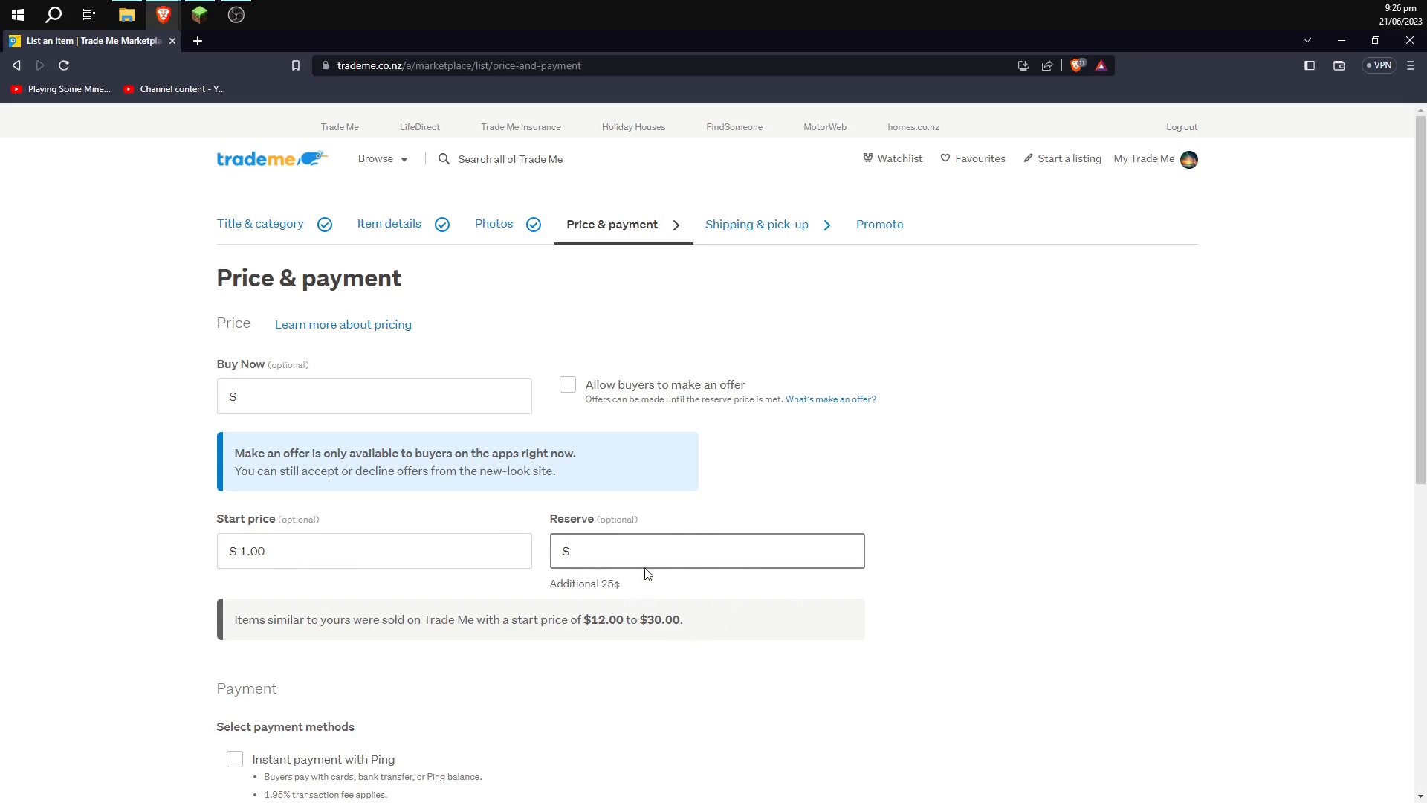
{"action": "left_click", "coordinate": [570, 389]}
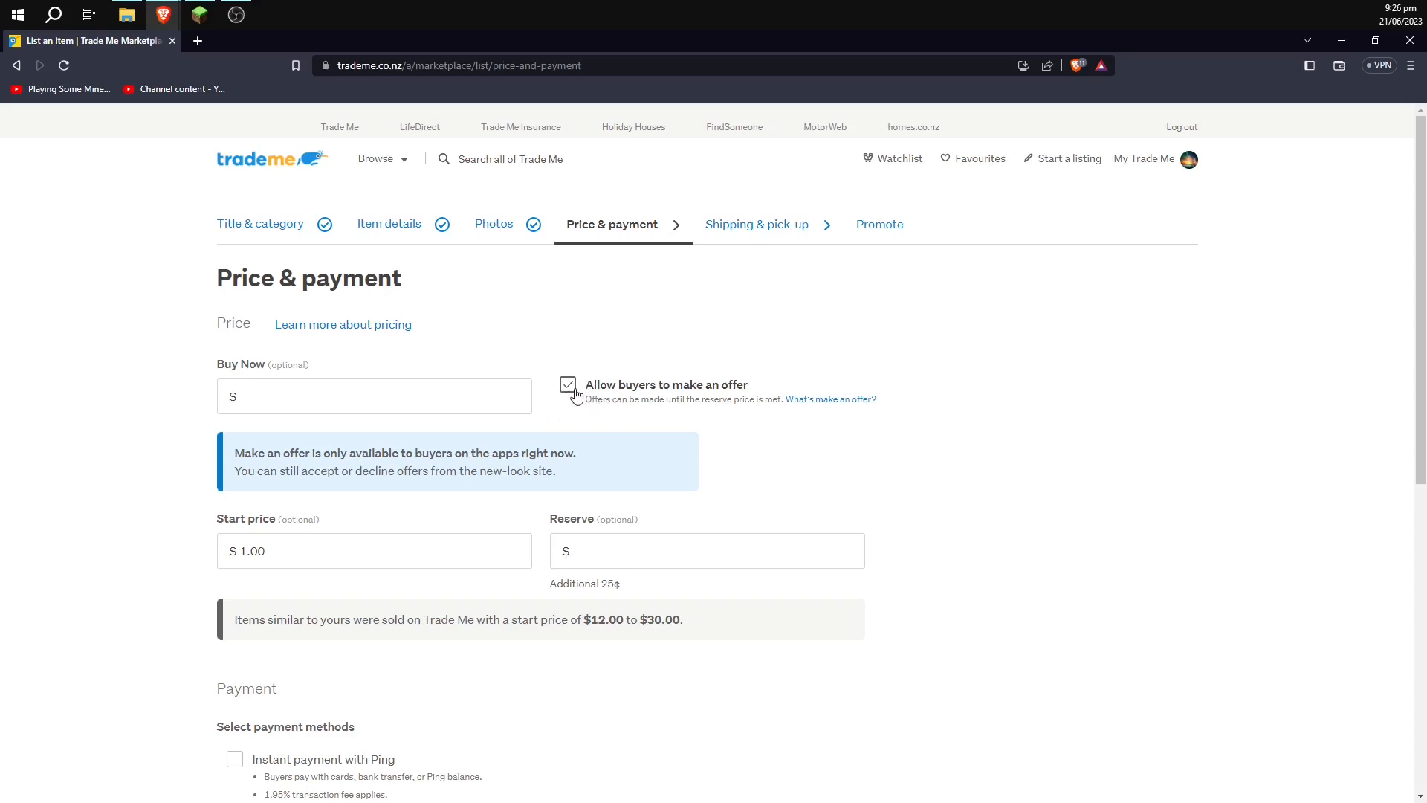
{"action": "left_click", "coordinate": [573, 386]}
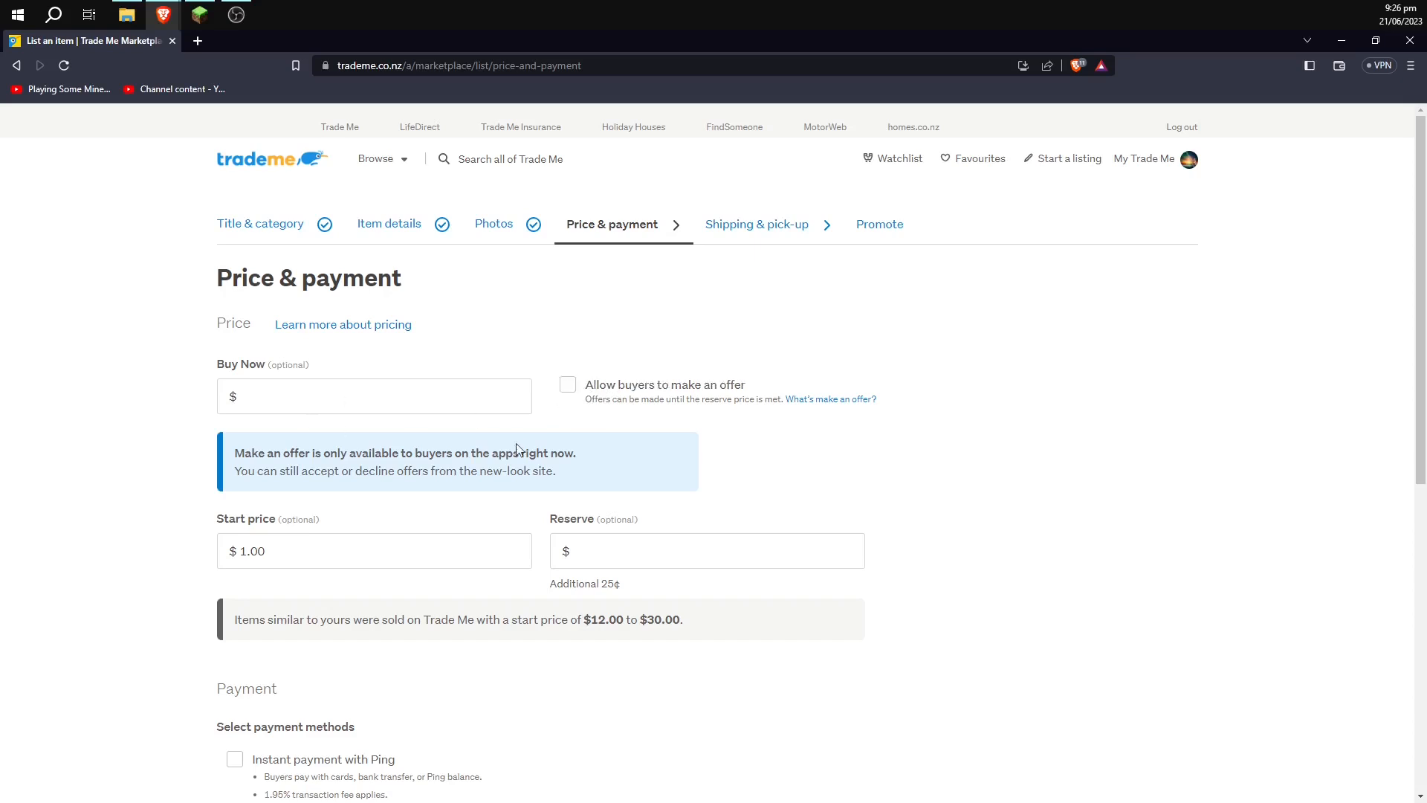
Step: Look over the payment methods, quantity and authenticated-bidder options in the price and payment stage
{"action": "scroll", "coordinate": [780, 528], "scroll_direction": "down", "scroll_amount": 5}
{"action": "scroll", "coordinate": [764, 516], "scroll_direction": "down", "scroll_amount": 3}
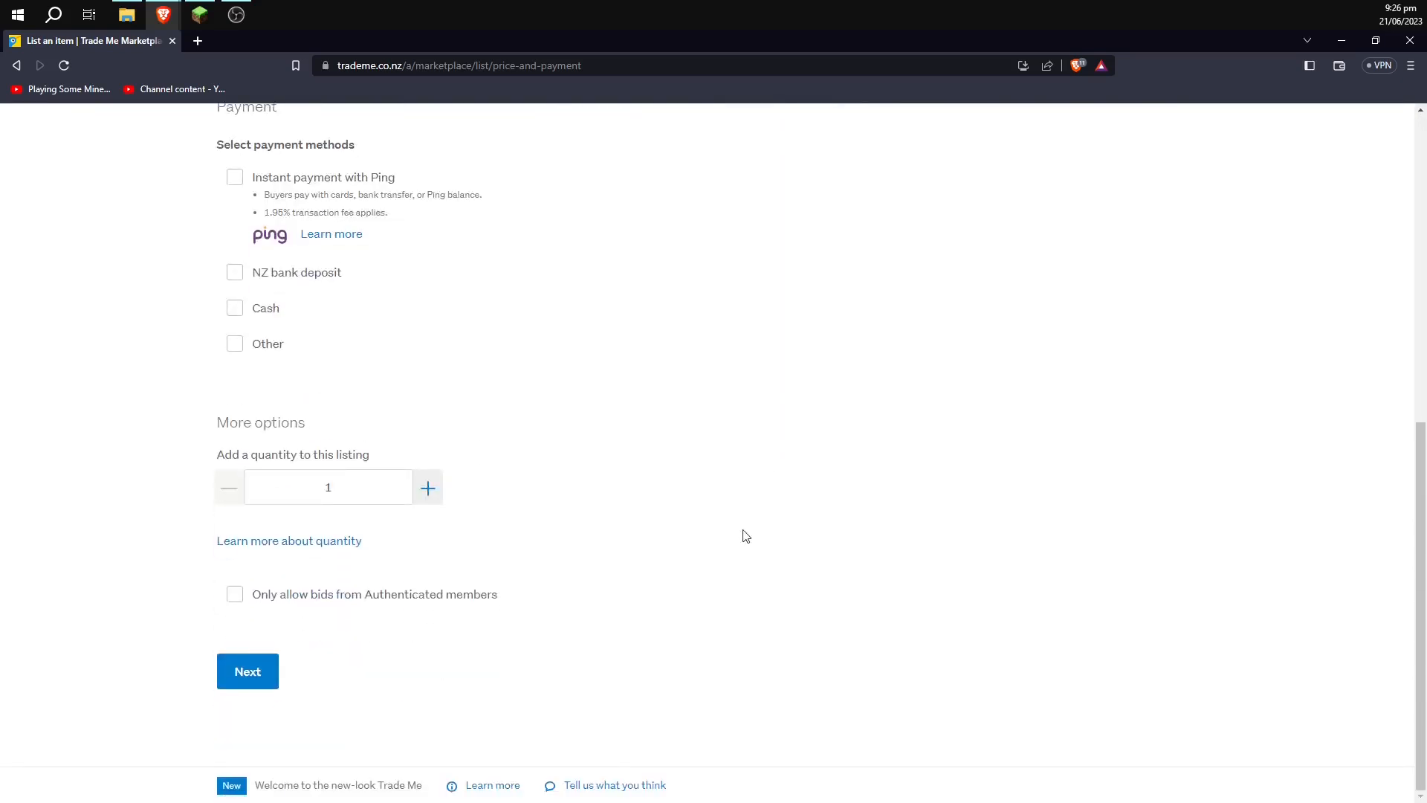
{"action": "scroll", "coordinate": [742, 535], "scroll_direction": "up", "scroll_amount": 8}
Step: Return to the draft's title and category stage, and leave it for the page that starts a new listing
{"action": "left_click", "coordinate": [309, 229]}
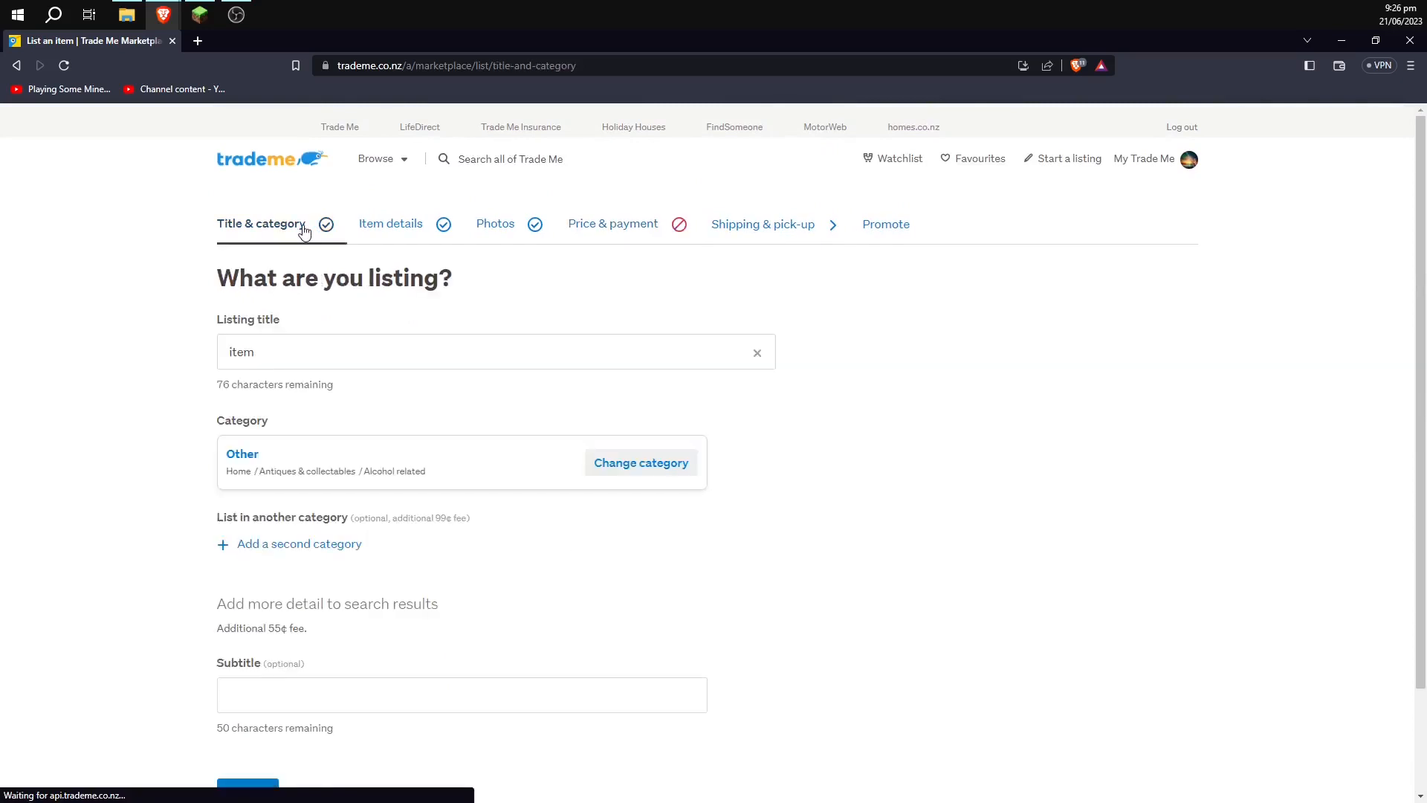
{"action": "left_click", "coordinate": [1149, 160]}
{"action": "left_click", "coordinate": [1076, 165]}
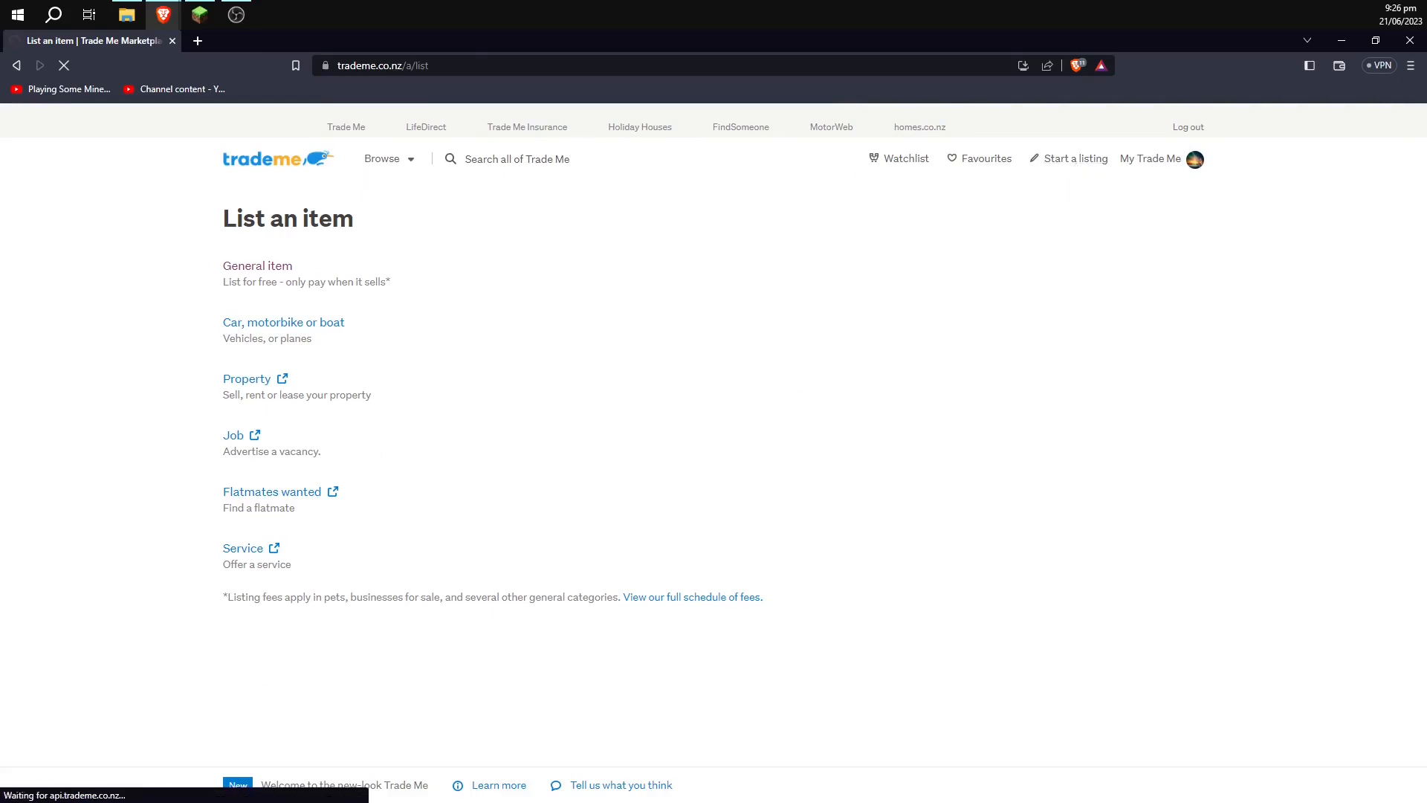